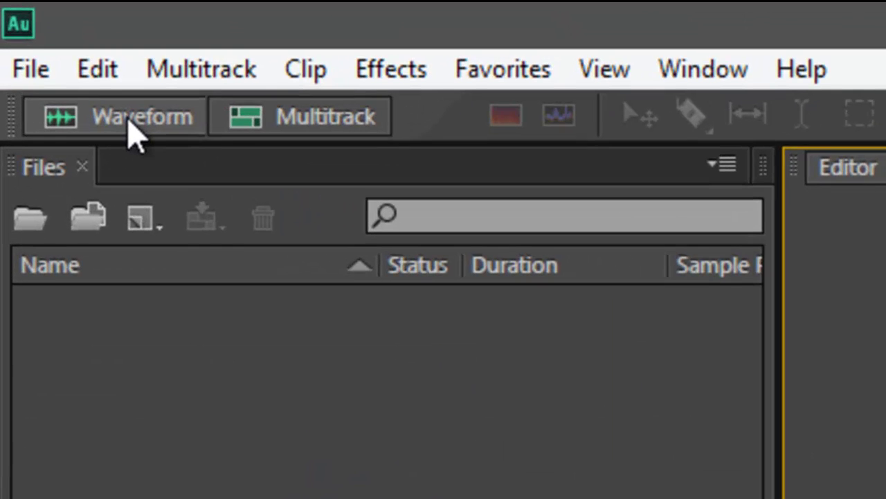
- Create a new audio file named ROBOTRAW at 44100 Hz, stereo, 32-bit float
click(97, 87)
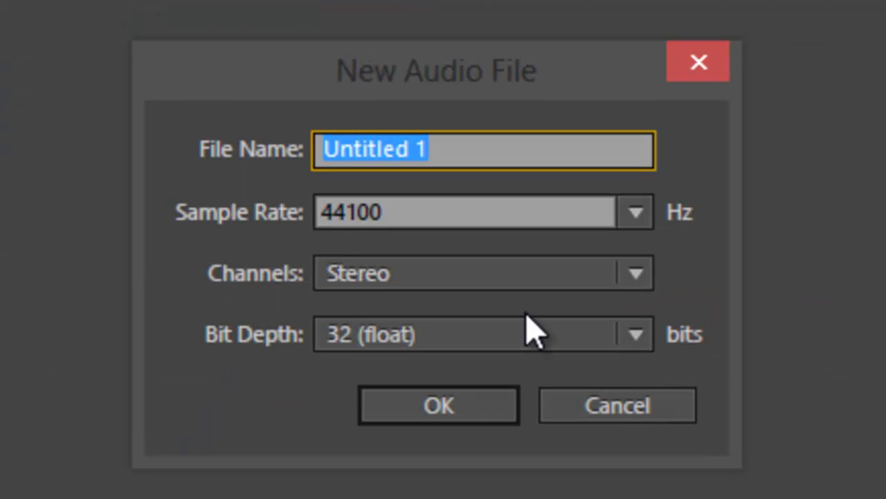
text(ROBOTRAW)
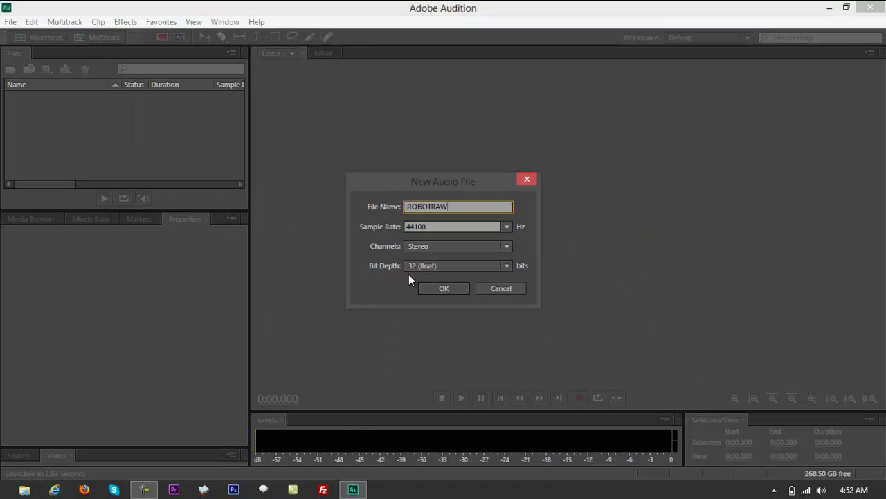
click(437, 291)
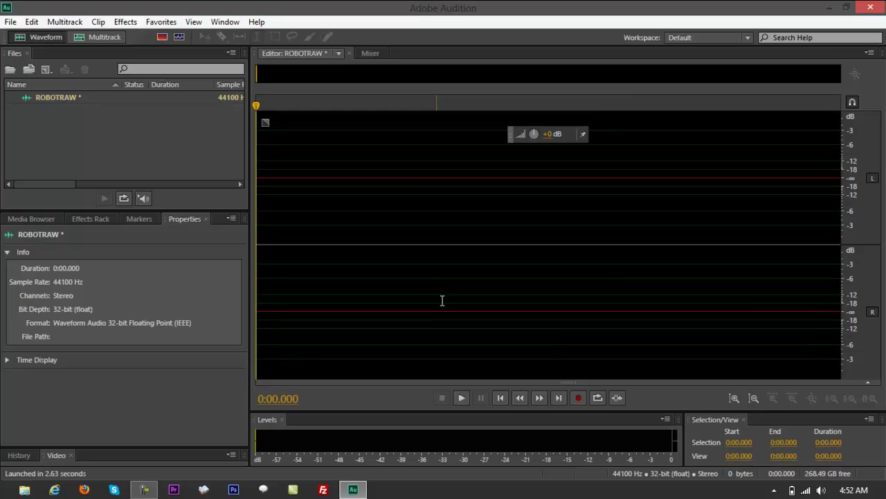
click(579, 399)
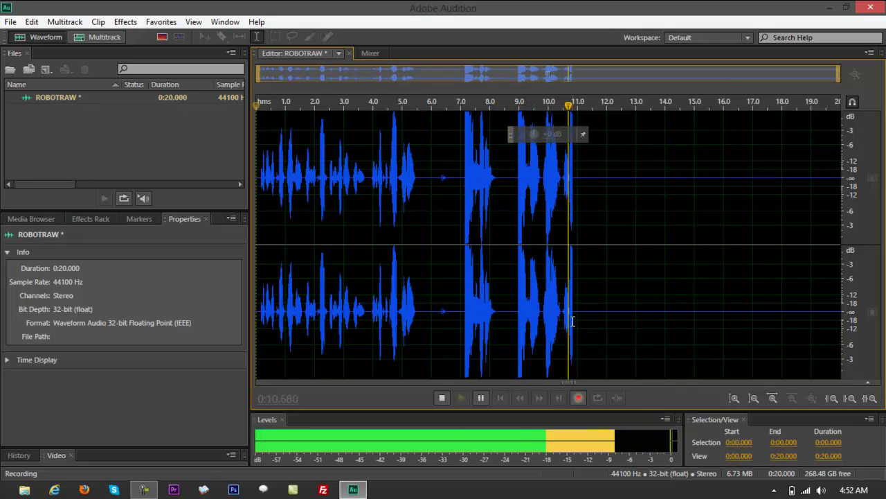
key(space)
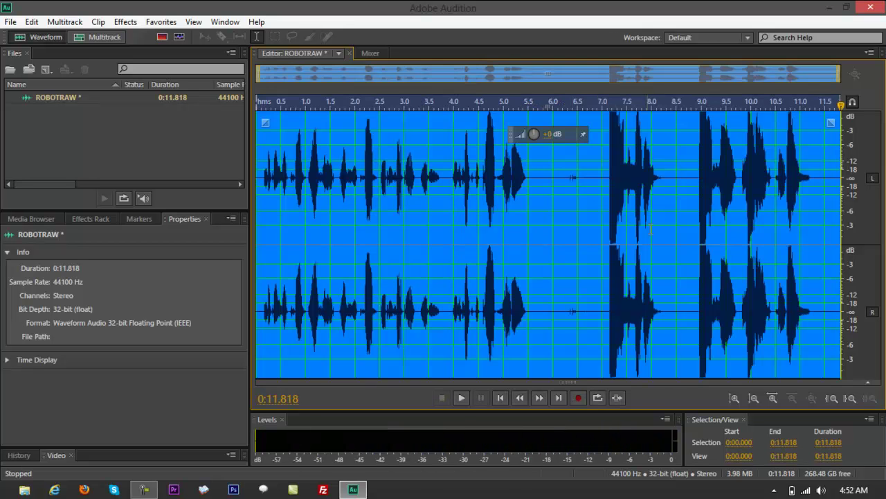
click(599, 175)
key(space)
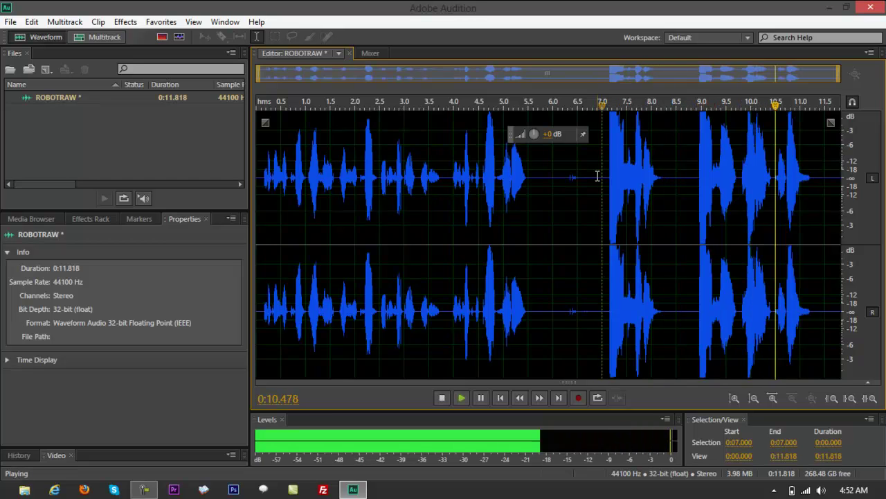
double_click(558, 199)
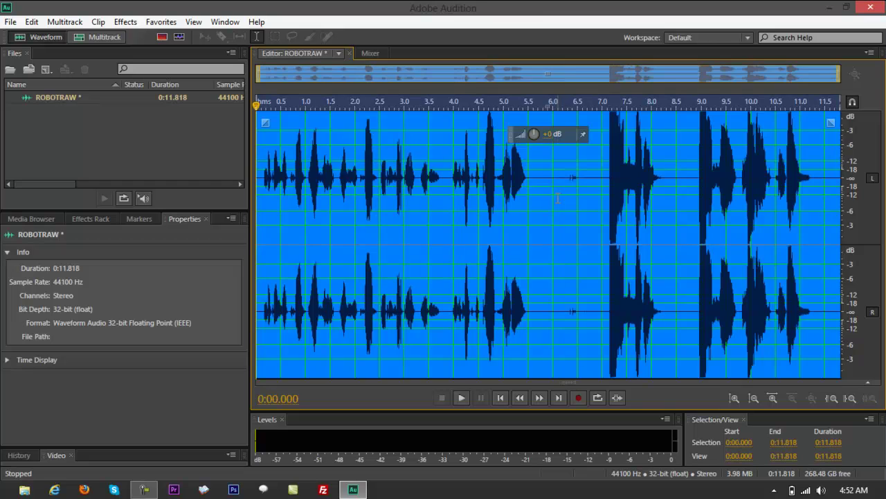
key(Delete)
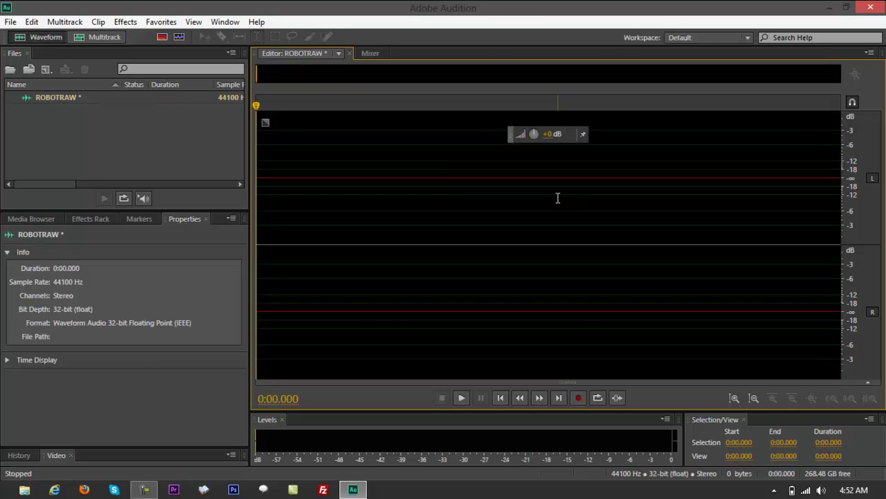
- Record a voice take of about 7 seconds into the empty file and delete the unwanted section before its first loud phrase
click(579, 398)
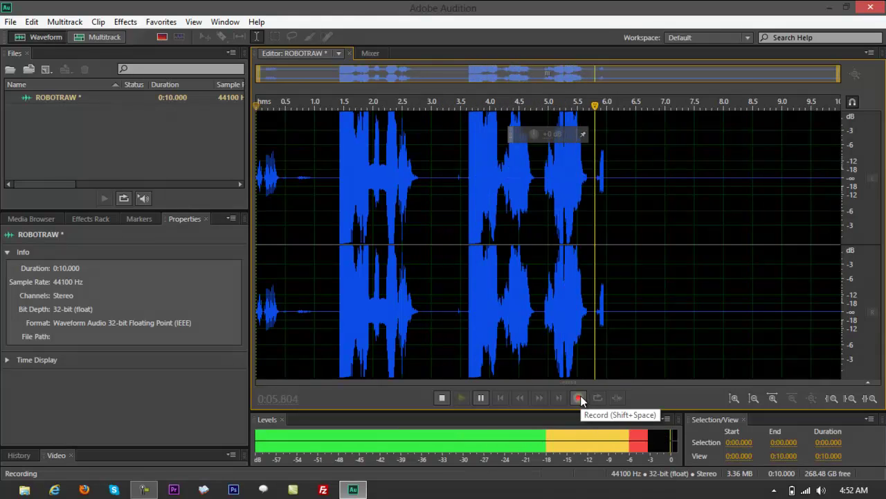
click(579, 398)
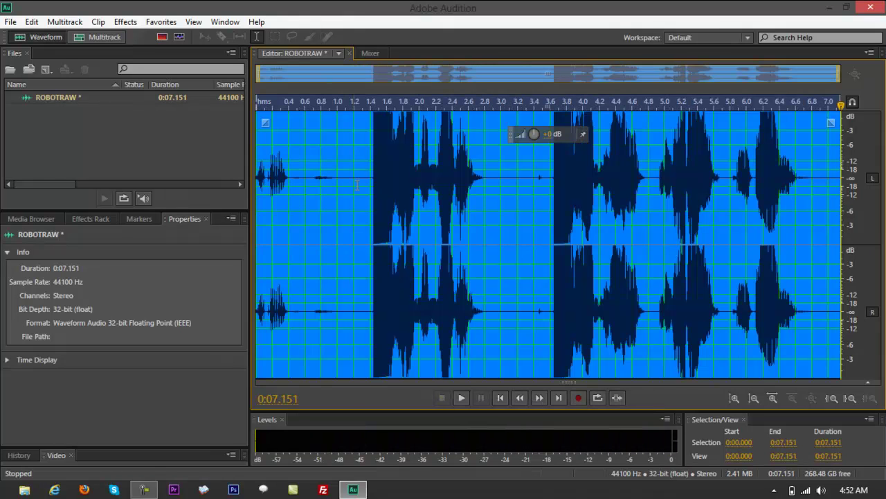
drag(366, 182, 0, 141)
key(Delete)
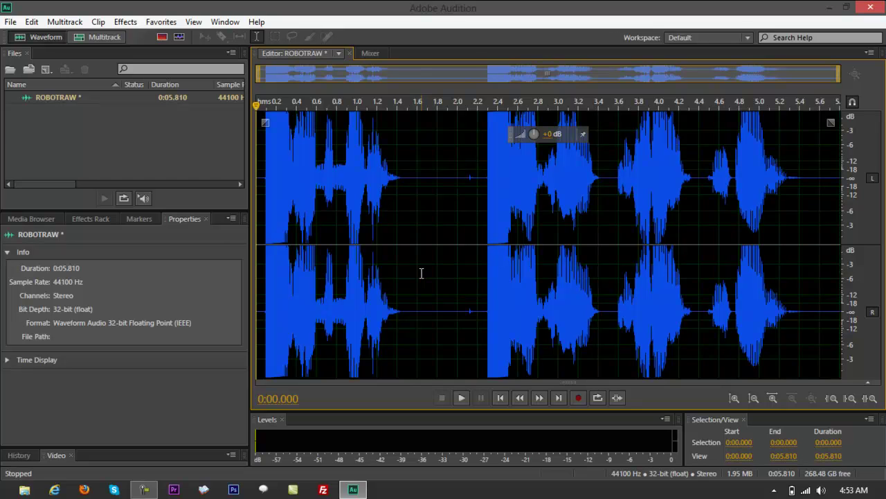
- Play back the trimmed take and delete the silence after its last word
key(space)
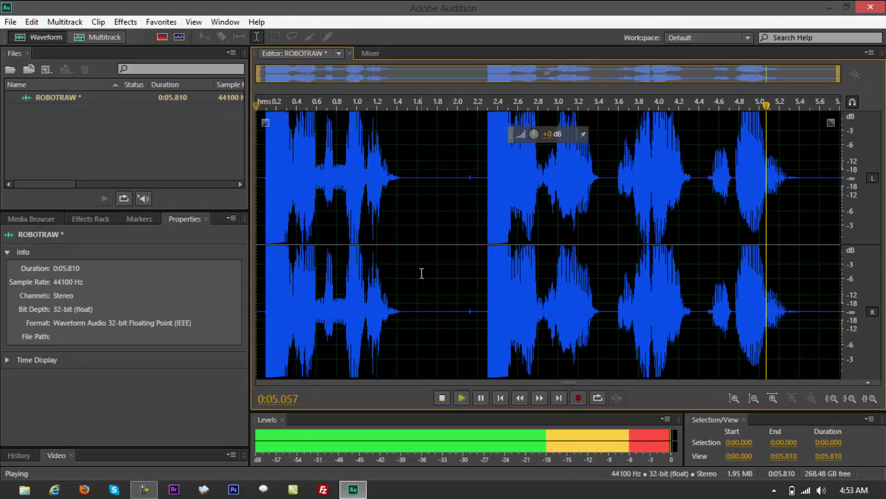
drag(807, 167, 840, 139)
key(Delete)
- Select the whole waveform and save the selection to the Desktop as ROBOTRAW.mp3 in MP3 Audio format at 192 Kbps CBR
click(548, 216)
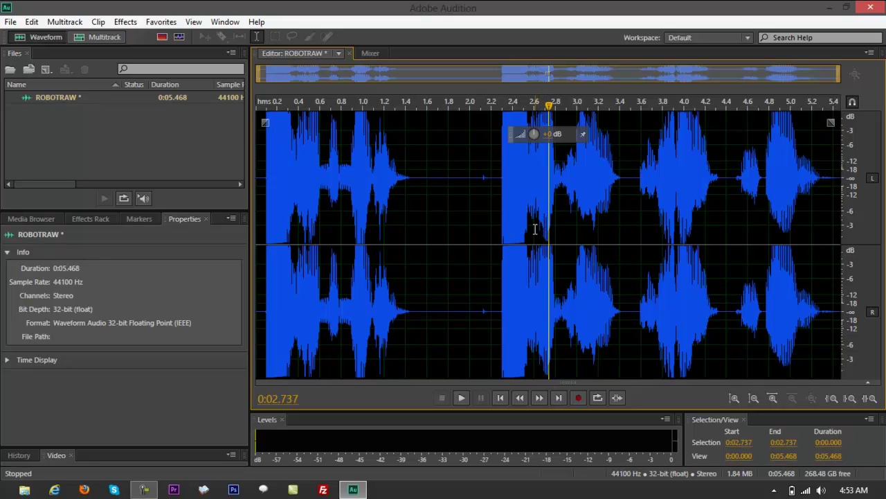
key(ctrl+a)
right_click(600, 167)
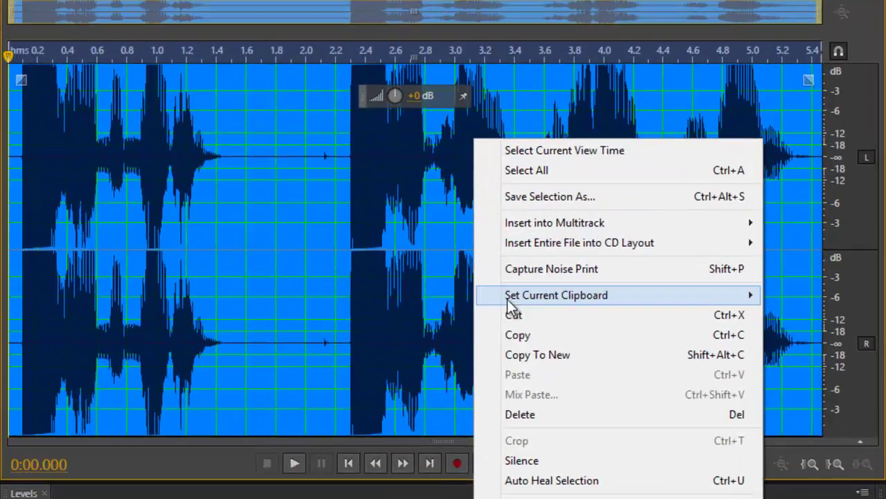
click(651, 211)
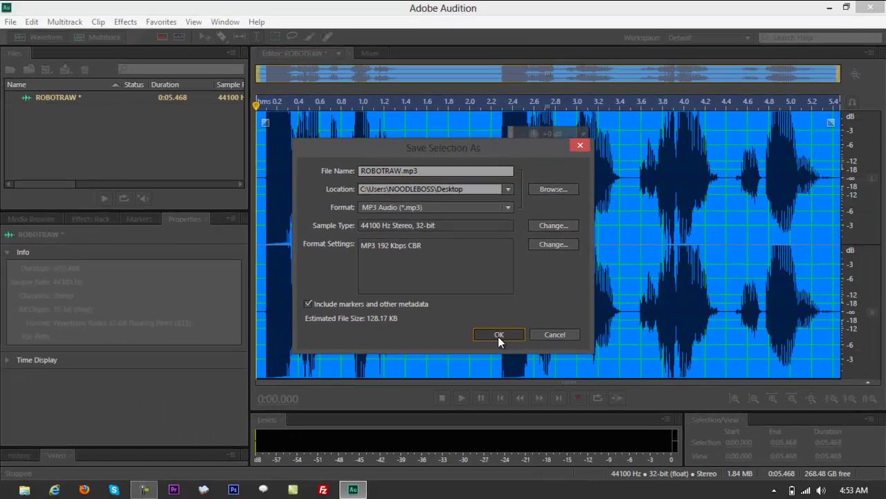
click(565, 433)
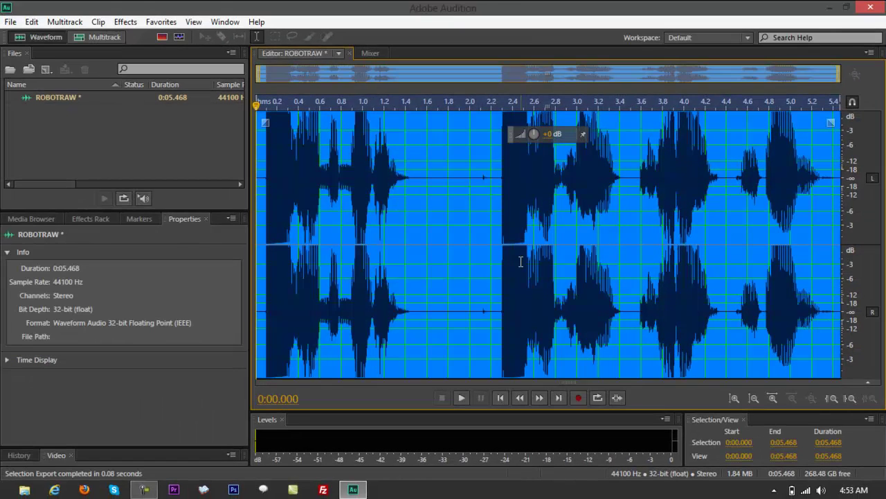
- Delete the exported audio from the editor, then show the desktop and locate the saved ROBOTRAW.mp3 file
key(Delete)
key(super+d)
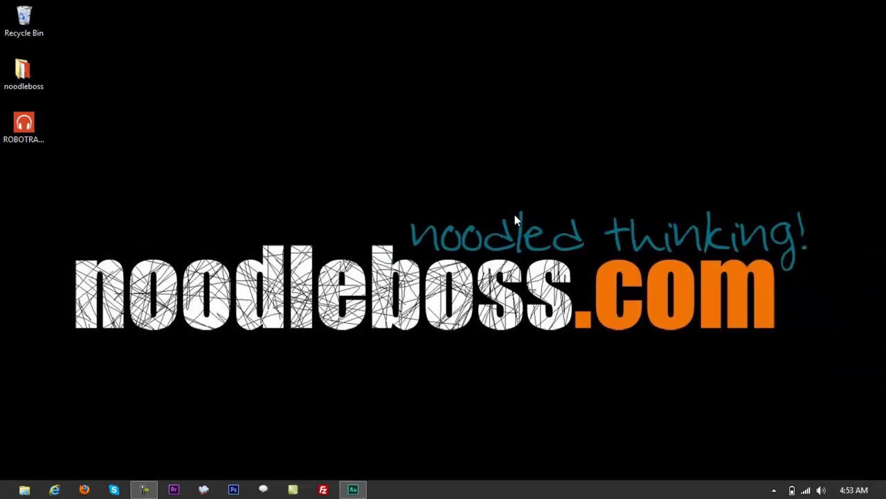
drag(10, 135, 41, 133)
mouse_move(95, 232)
mouse_down()
mouse_move(172, 243)
mouse_move(83, 234)
mouse_up()
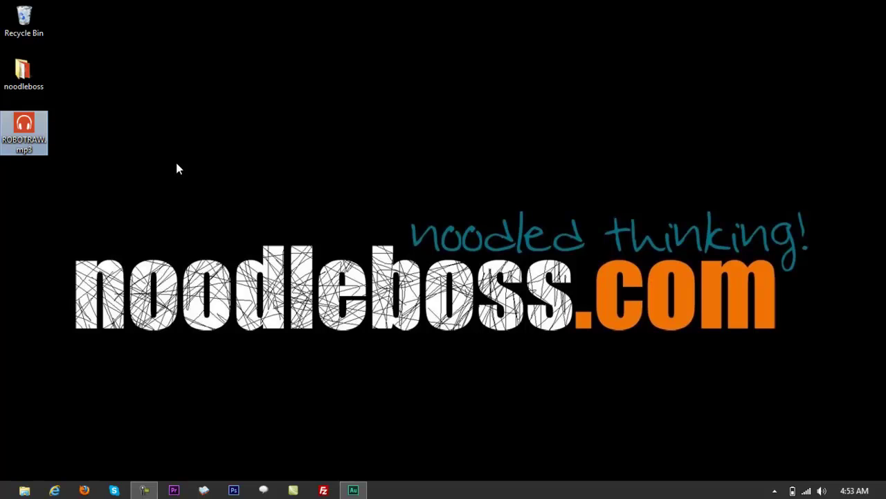
drag(31, 126, 37, 131)
click(192, 160)
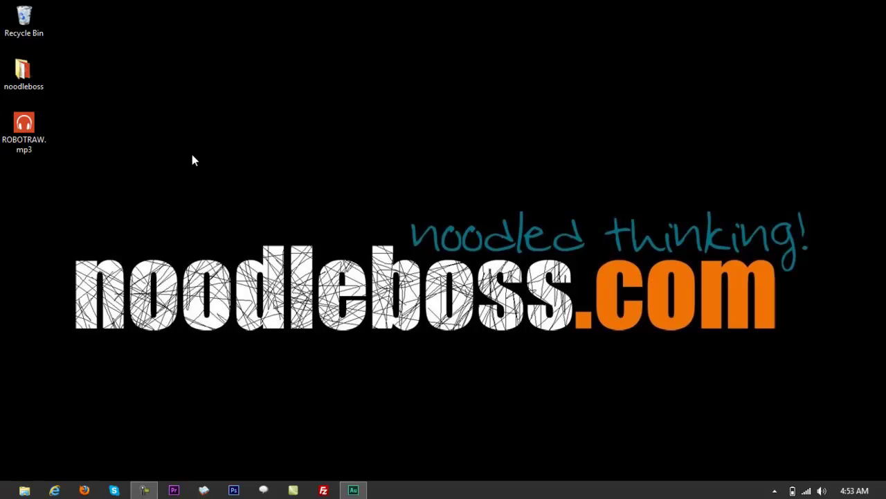
- Make a copy of ROBOTRAW.mp3 on the desktop and rename the copy to backup.mp3
mouse_move(40, 155)
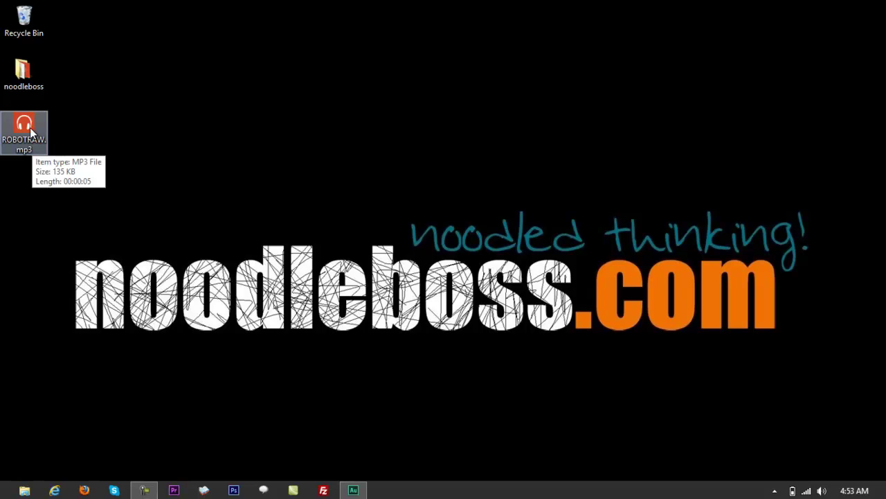
drag(31, 132, 73, 174)
drag(142, 339, 142, 341)
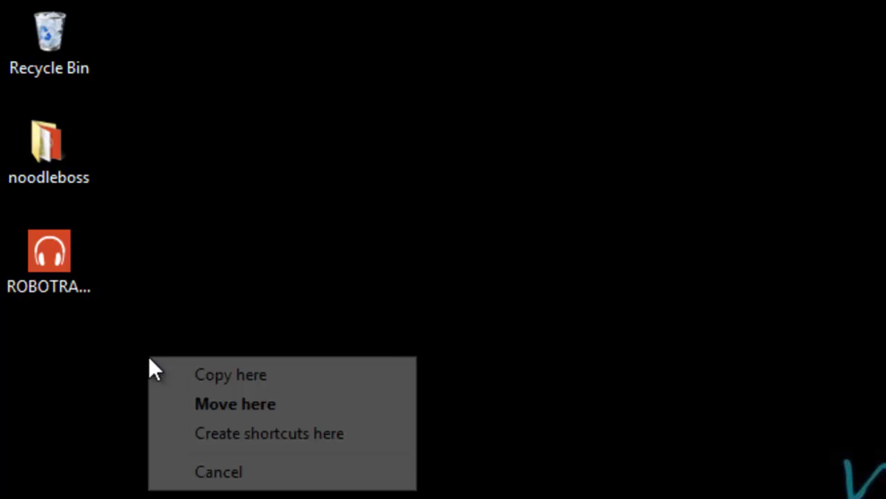
click(261, 378)
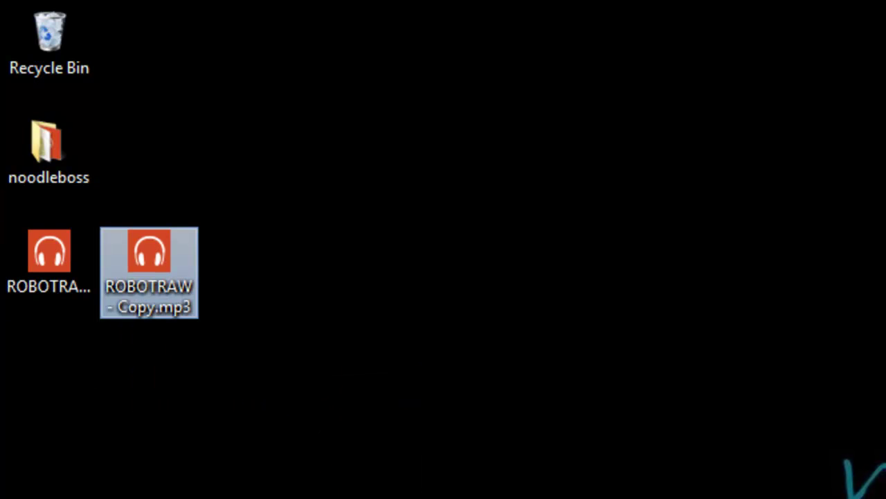
key(F2)
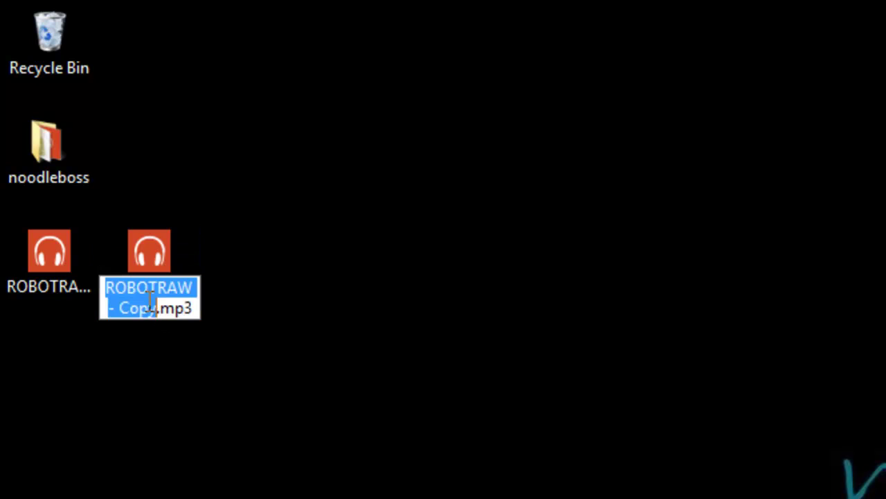
text(backup)
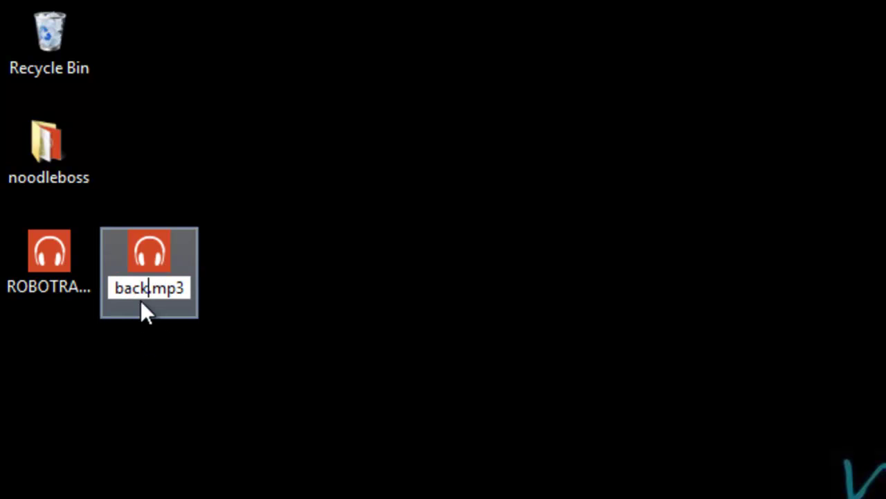
key(Return)
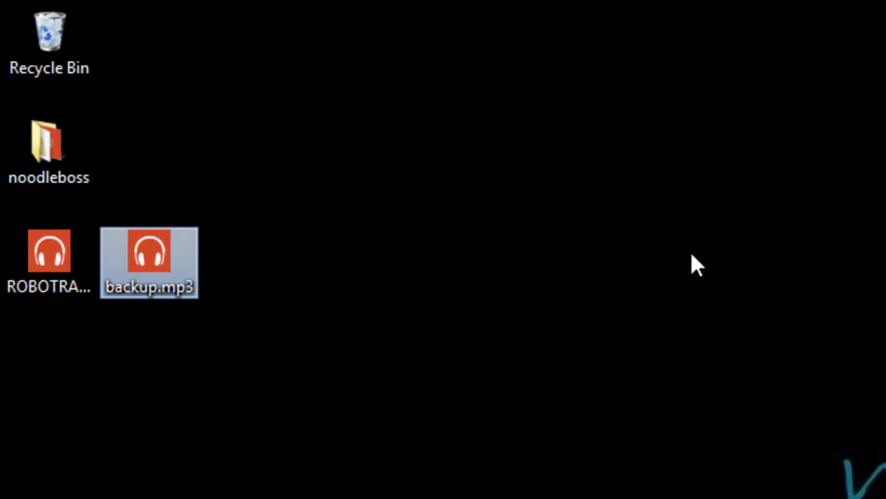
click(691, 263)
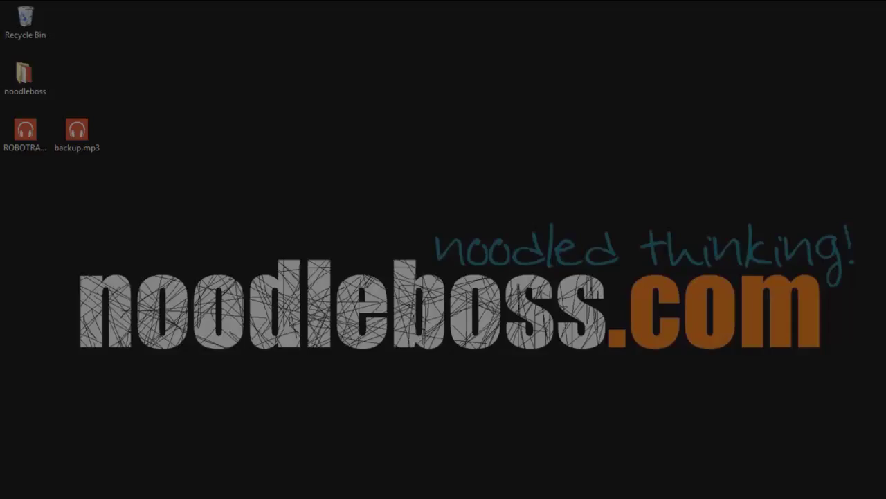
- Switch back to Adobe Audition and bring ROBOTRAW.mp3 from the Desktop folder in File Explorer into the waveform editor
key(super)
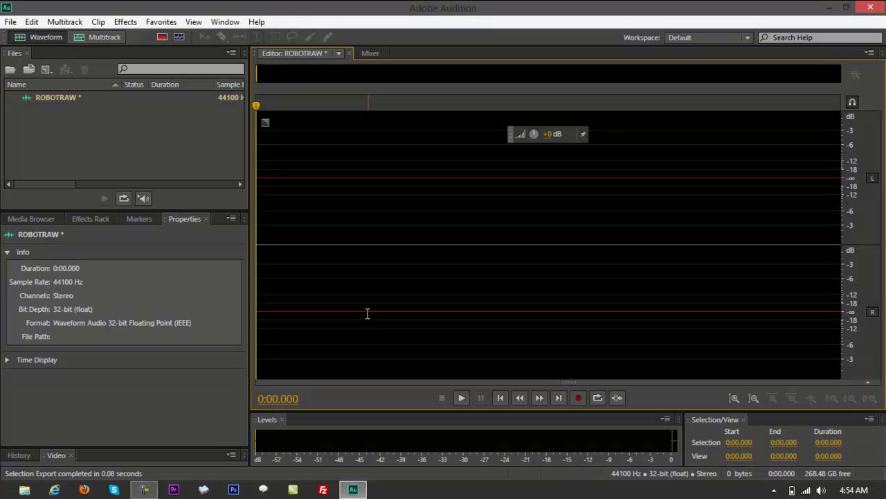
click(25, 489)
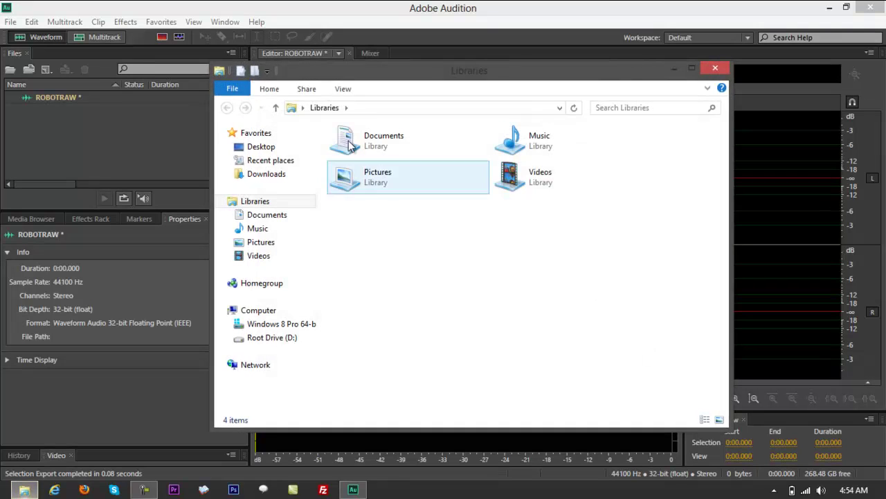
click(259, 147)
drag(454, 80, 696, 119)
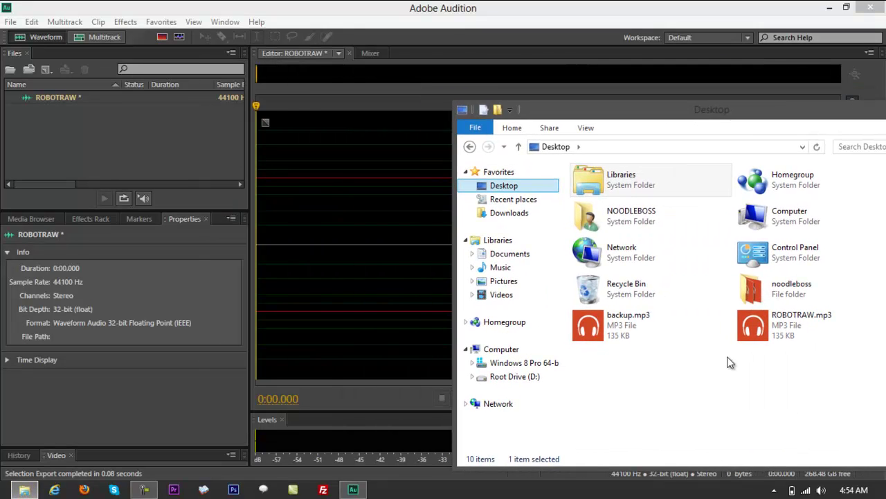
drag(761, 331, 288, 196)
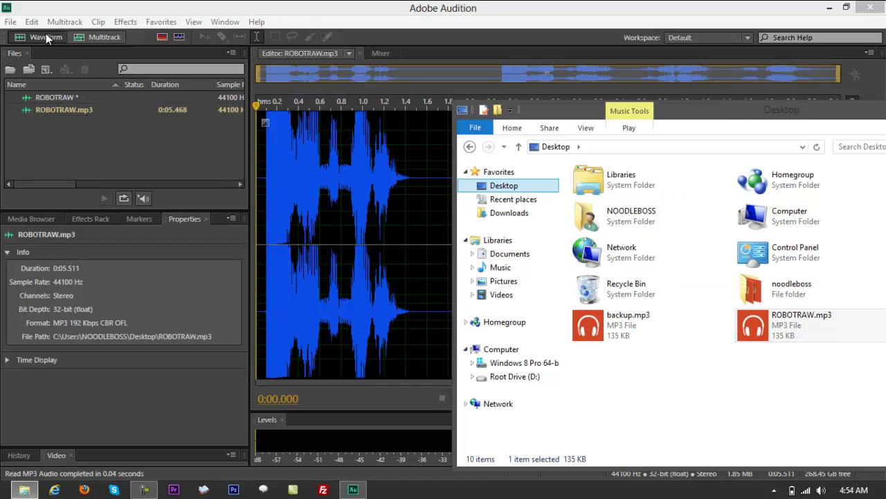
click(454, 7)
- Select the entire ROBOTRAW.mp3 waveform and insert it into a new multitrack session
click(479, 245)
key(ctrl+a)
right_click(394, 174)
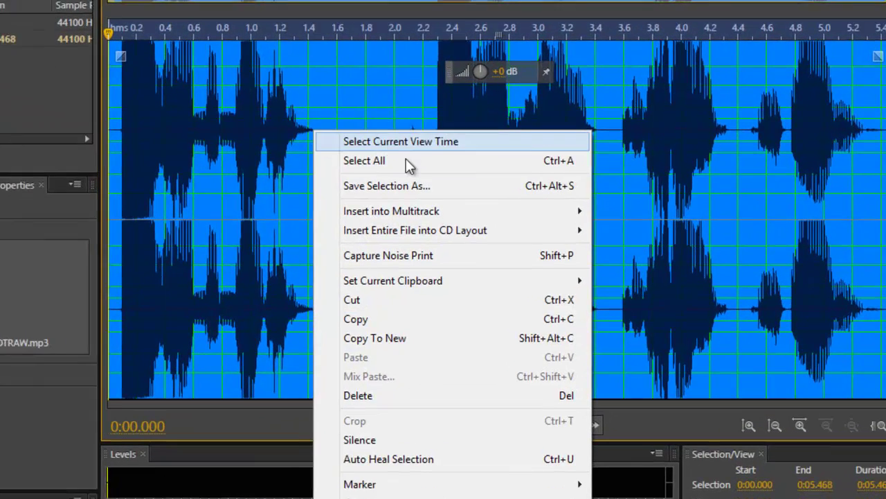
mouse_move(459, 234)
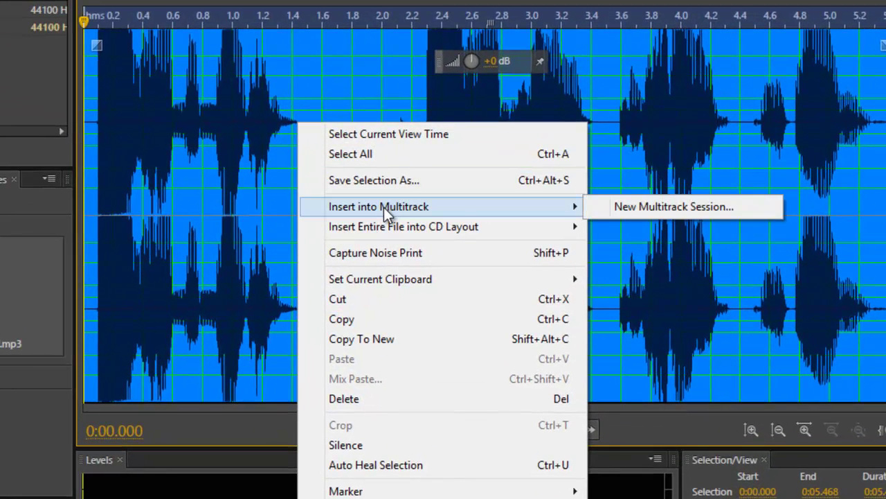
click(630, 208)
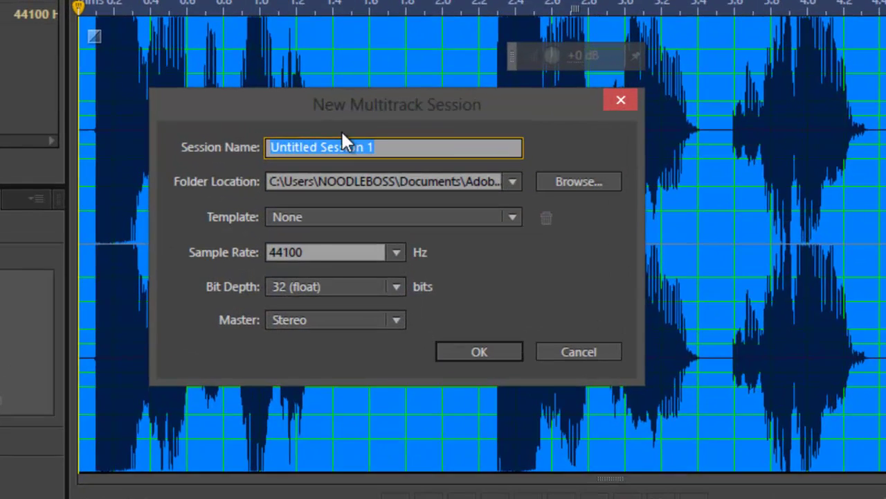
- Name the new multitrack session ROBOTRAWEDIT and create it with the offered settings
click(338, 147)
drag(458, 171, 306, 161)
text(ROBOT)
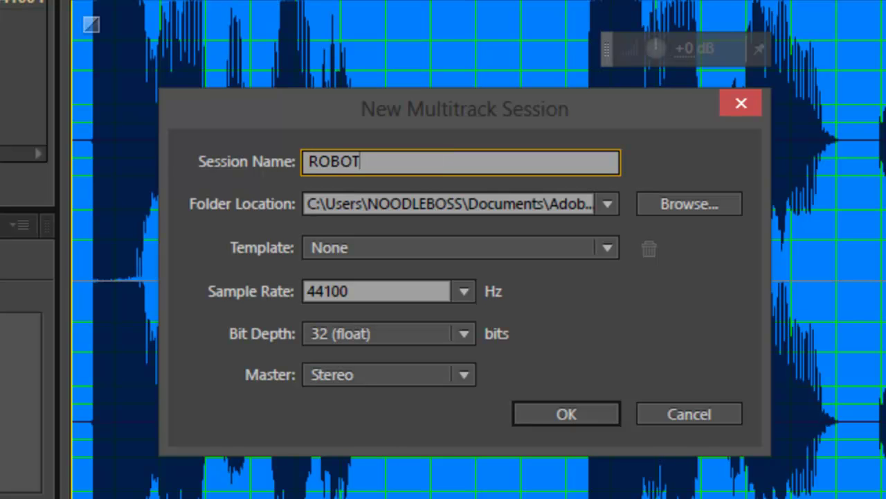
text(RAW)
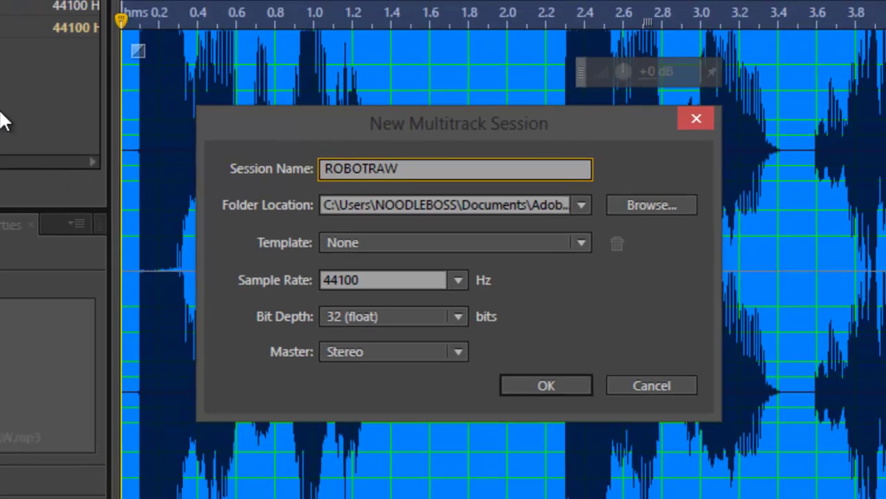
text(EDIT)
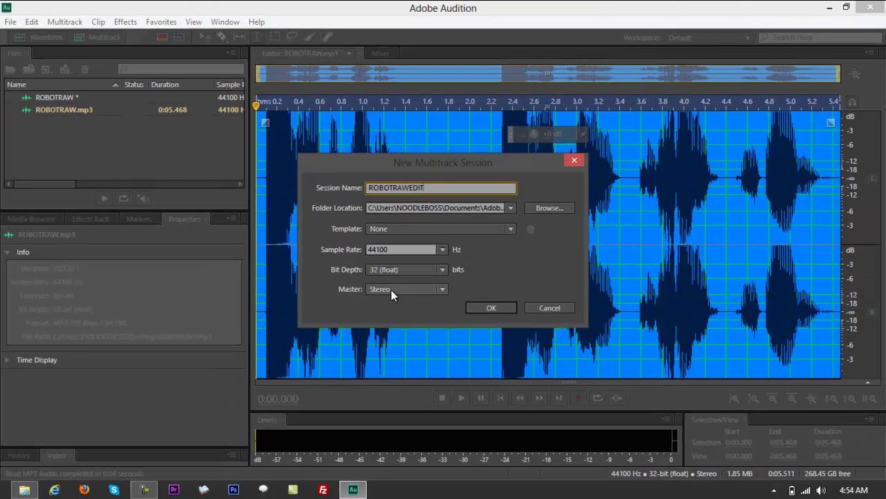
click(496, 307)
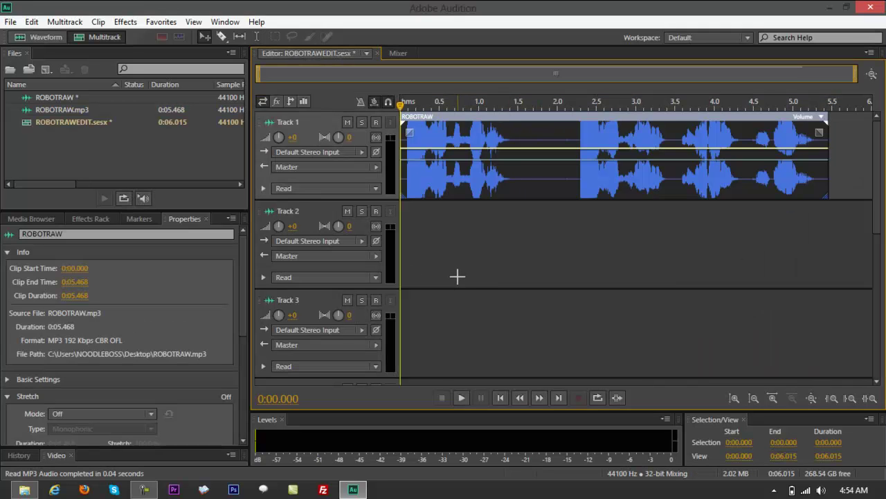
- Open the ROBOTRAW clip on Track 1 in the waveform editor and select its whole waveform
click(738, 399)
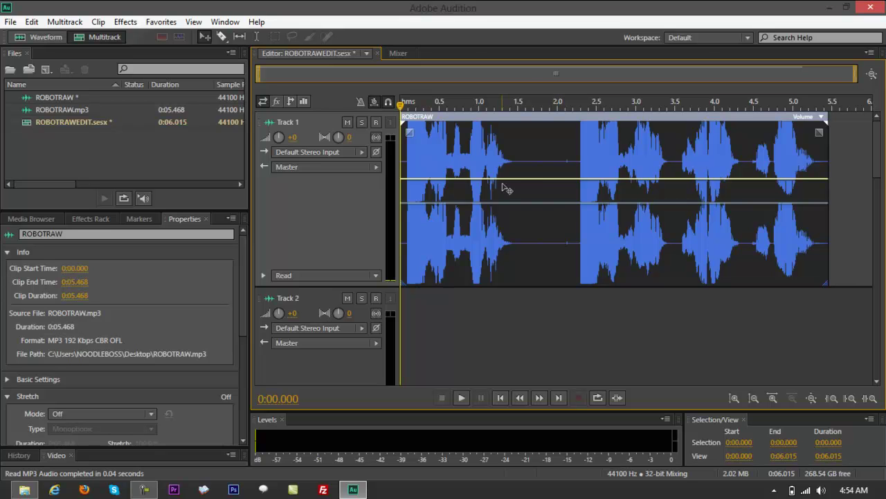
double_click(552, 198)
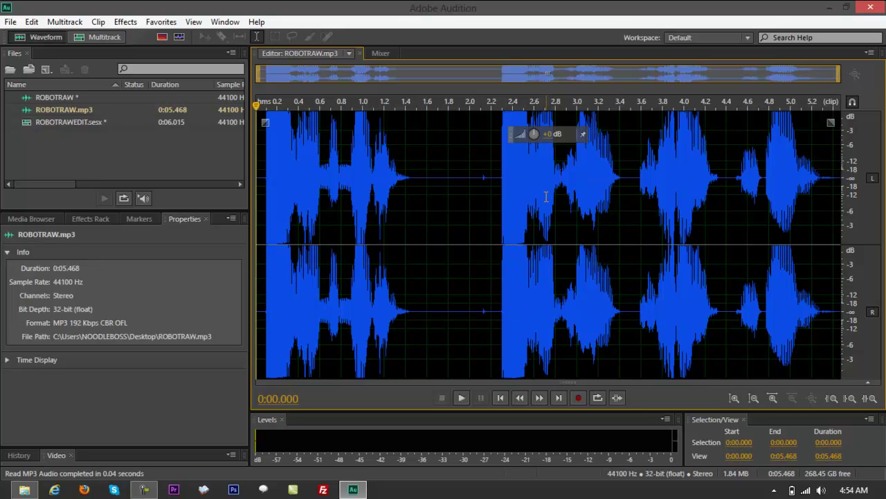
key(ctrl+a)
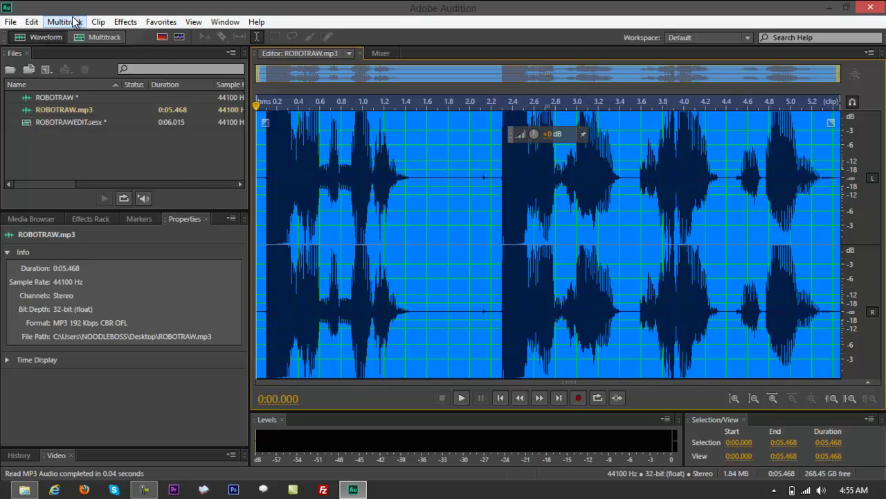
- Apply the Flanger modulation effect with the Robotic preset to the selected audio and play it back
click(126, 21)
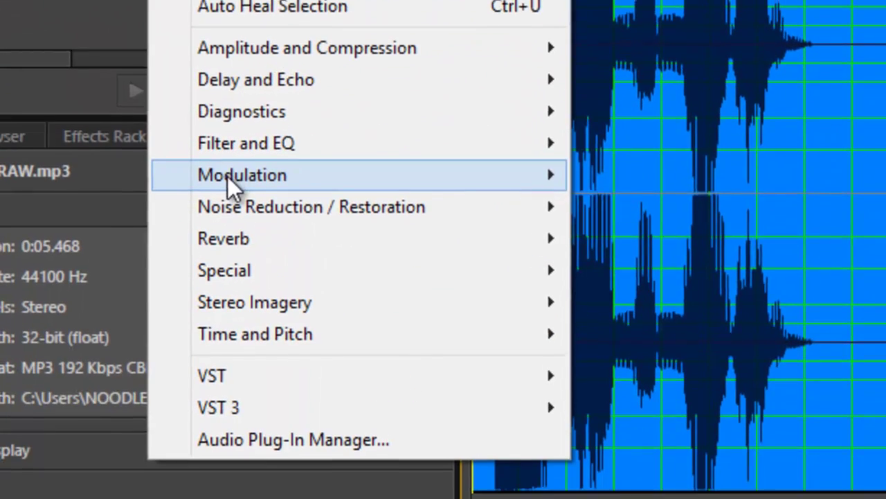
mouse_move(223, 413)
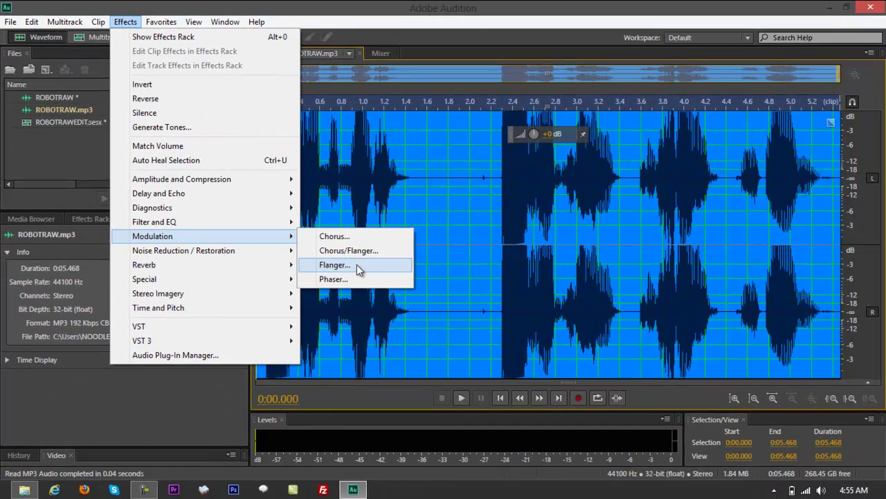
click(355, 264)
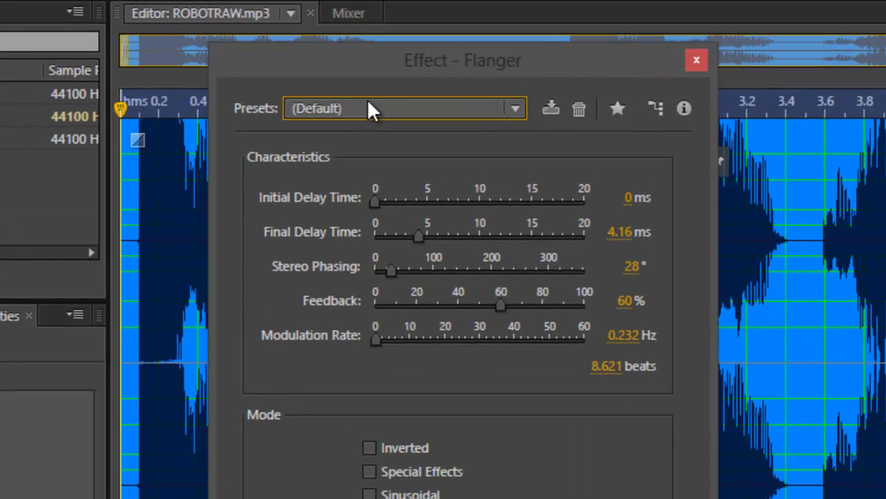
click(374, 107)
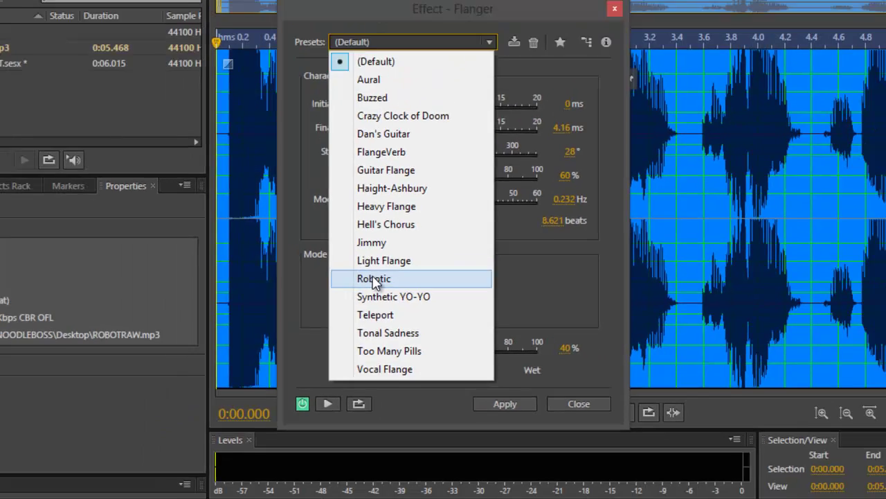
click(358, 251)
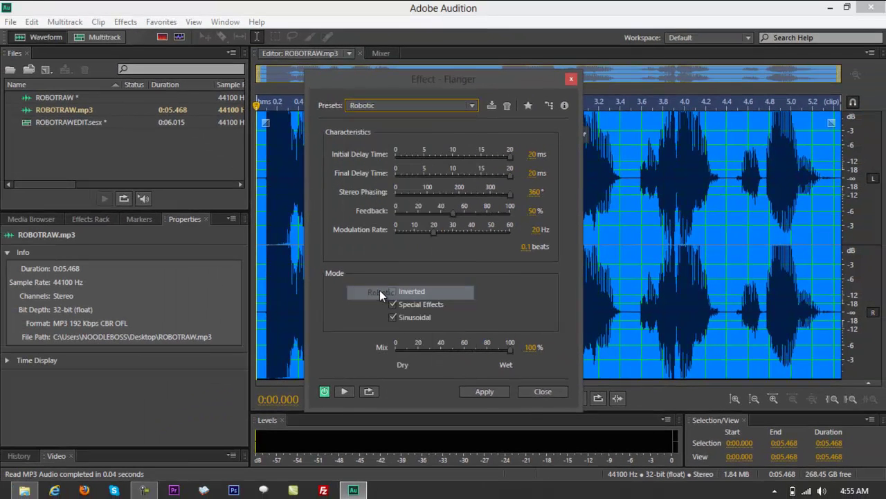
click(486, 393)
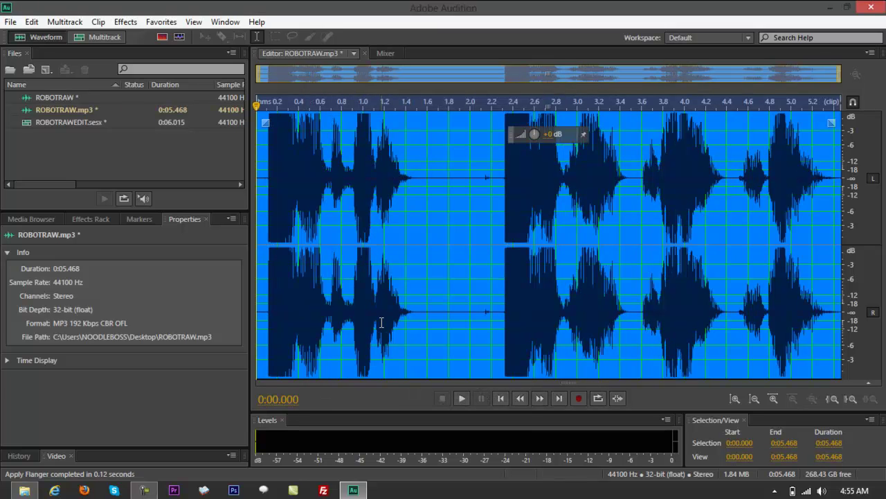
key(space)
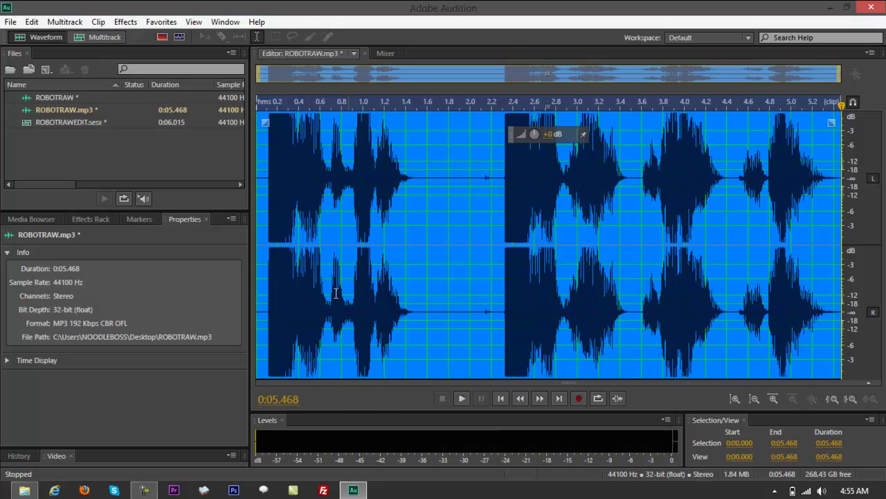
- Insert the whole flanged waveform into the ROBOTRAWEDIT session on Track 2 and play both tracks together
click(424, 270)
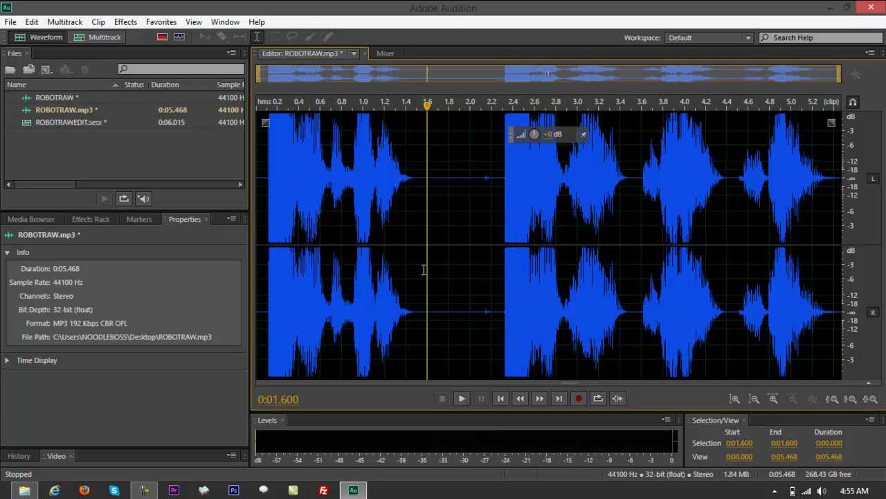
double_click(424, 270)
right_click(388, 175)
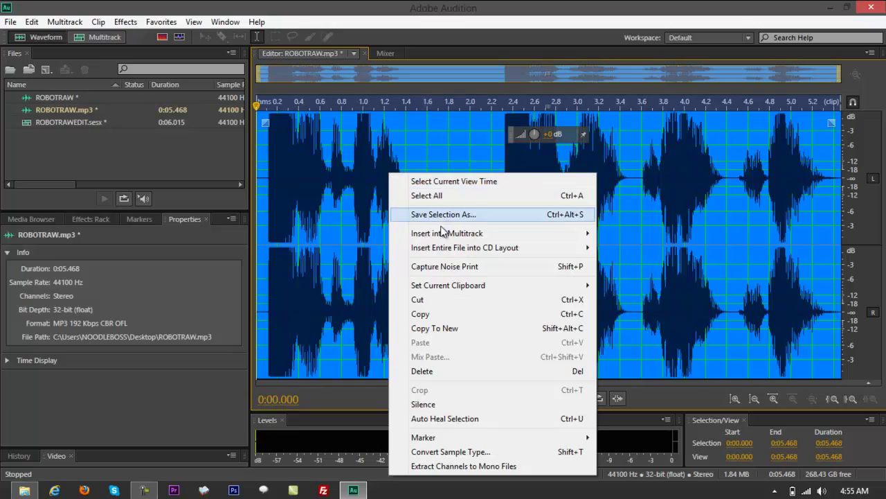
mouse_move(441, 236)
click(643, 251)
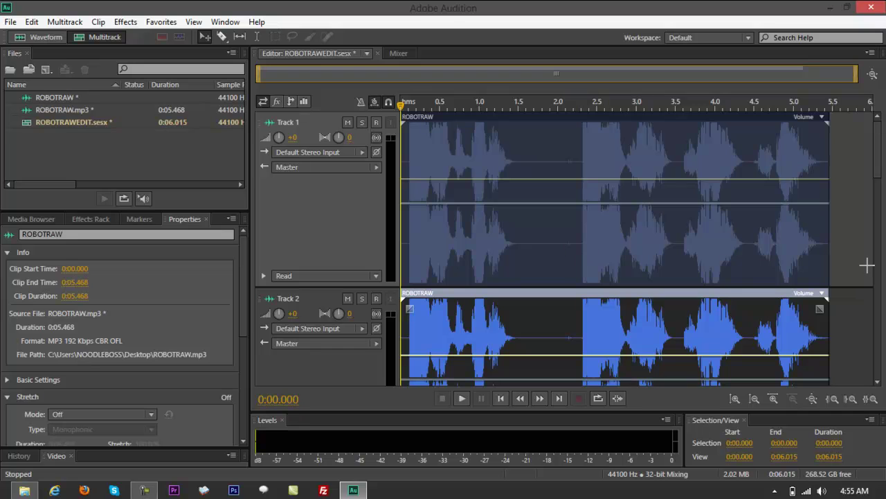
click(760, 402)
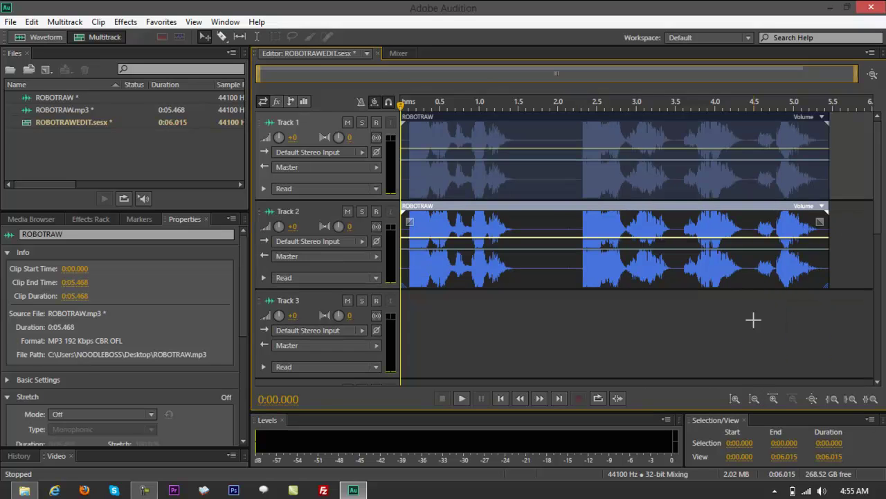
click(681, 348)
key(space)
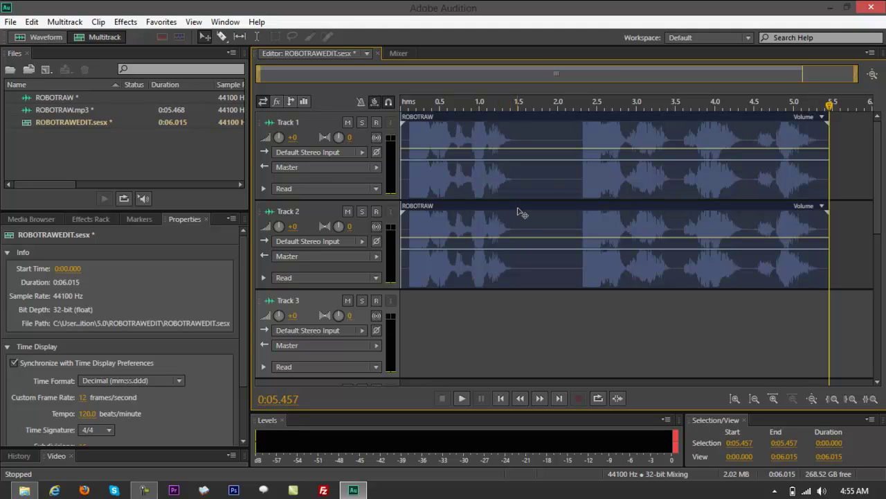
- Shift the ROBOTRAW clip on Track 2 slightly later than the Track 1 clip, starting at about 0:00.031
click(525, 211)
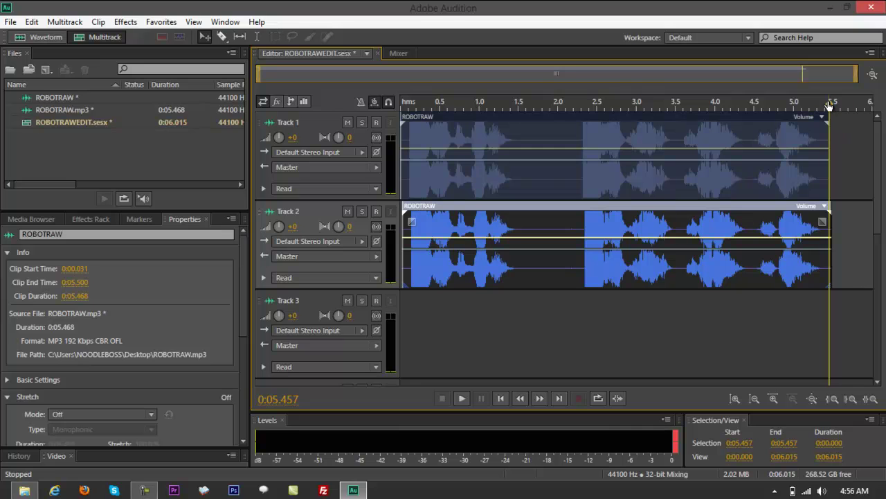
drag(828, 109, 409, 101)
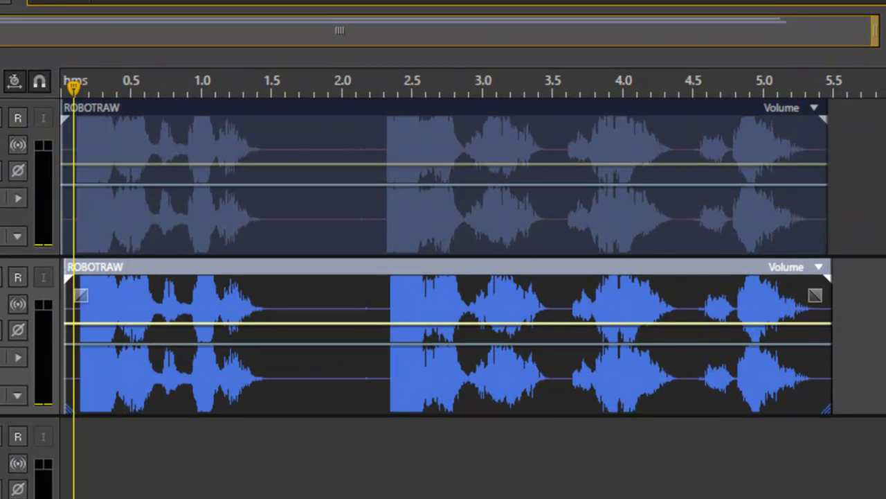
key(equal)
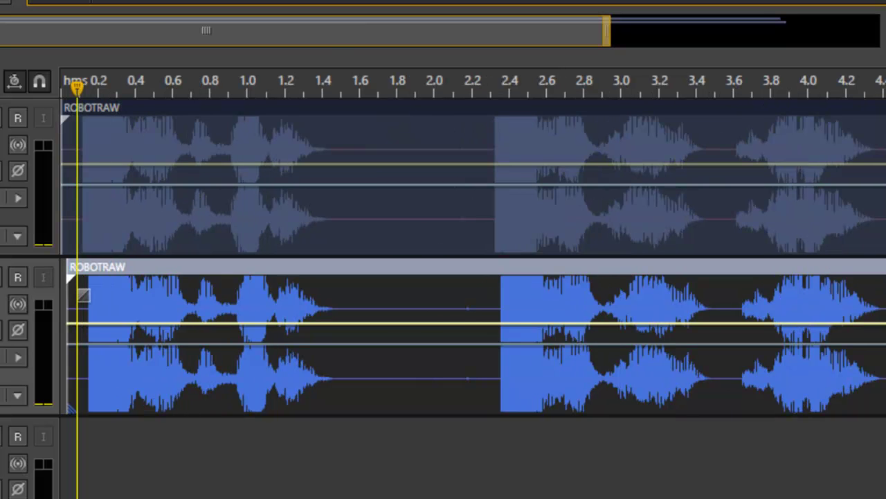
key(alt+minus)
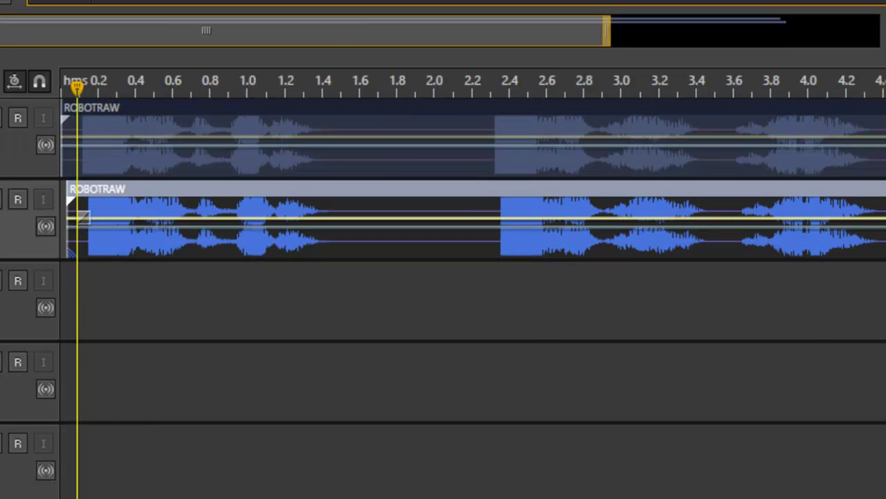
key(alt+equal)
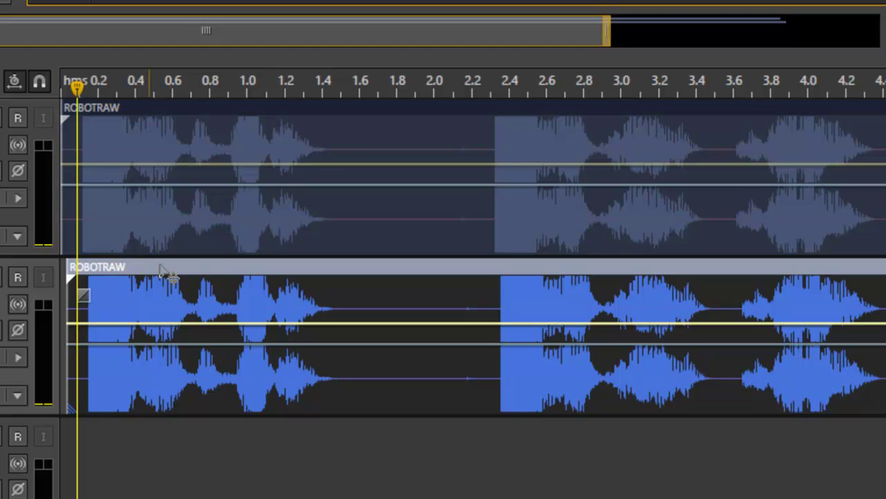
drag(189, 274, 184, 273)
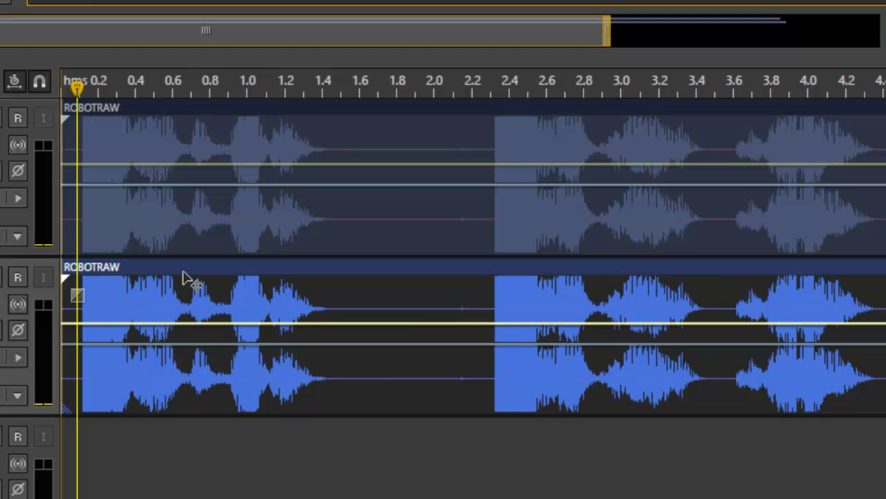
drag(184, 275, 189, 278)
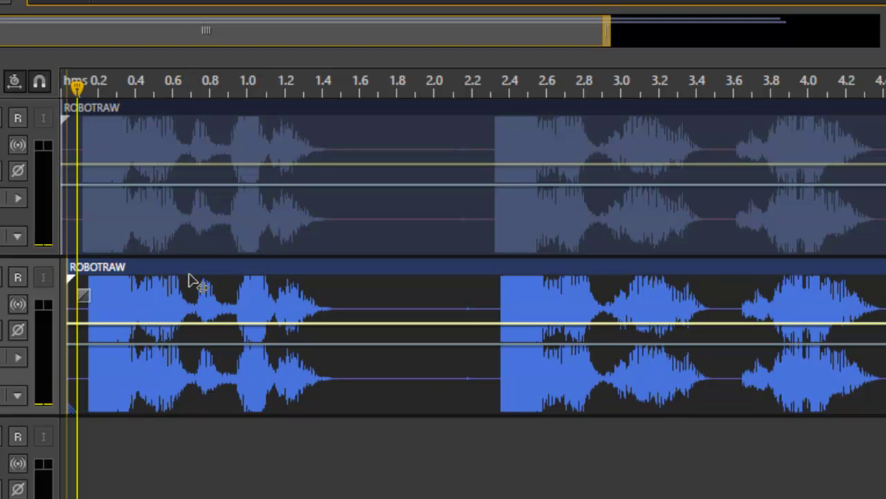
click(301, 367)
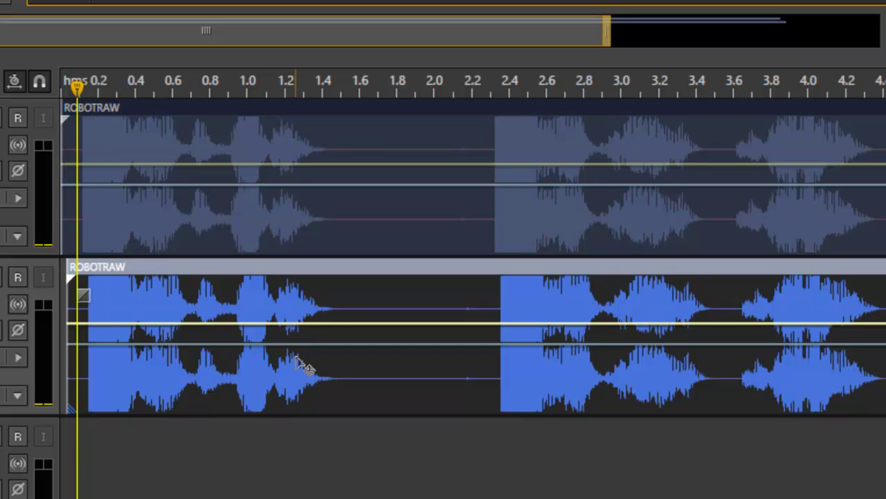
- Play the opening phrase of the offset tracks and return the playhead to about 0:00.099
key(space)
key(space)
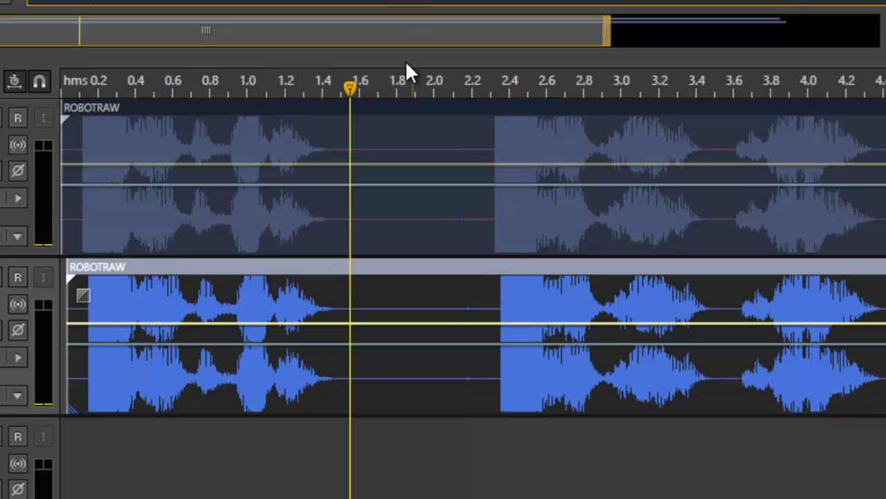
drag(351, 87, 81, 72)
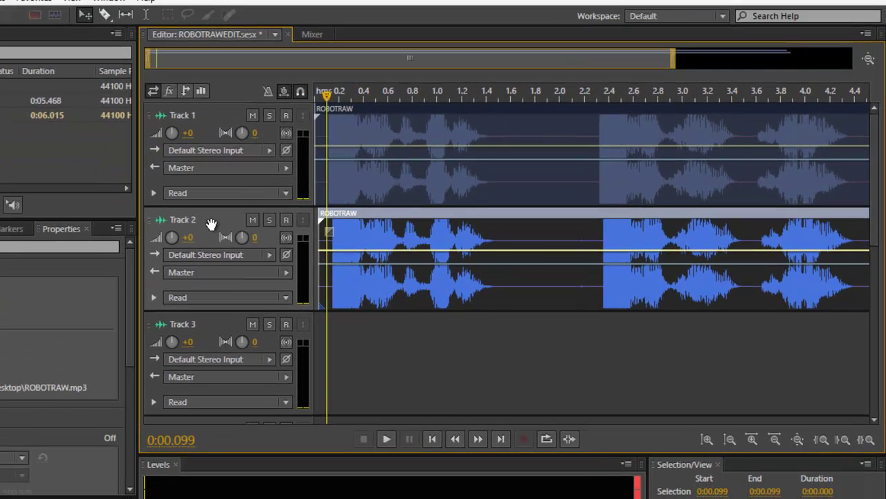
- Set the stereo balance of Track 2 to L36 and of Track 1 to R30.5
mouse_move(243, 238)
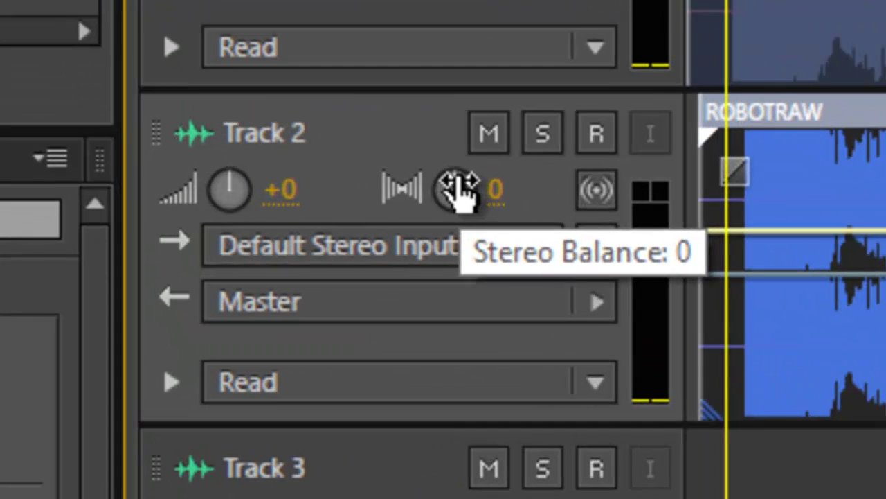
drag(242, 238, 216, 237)
drag(379, 187, 179, 245)
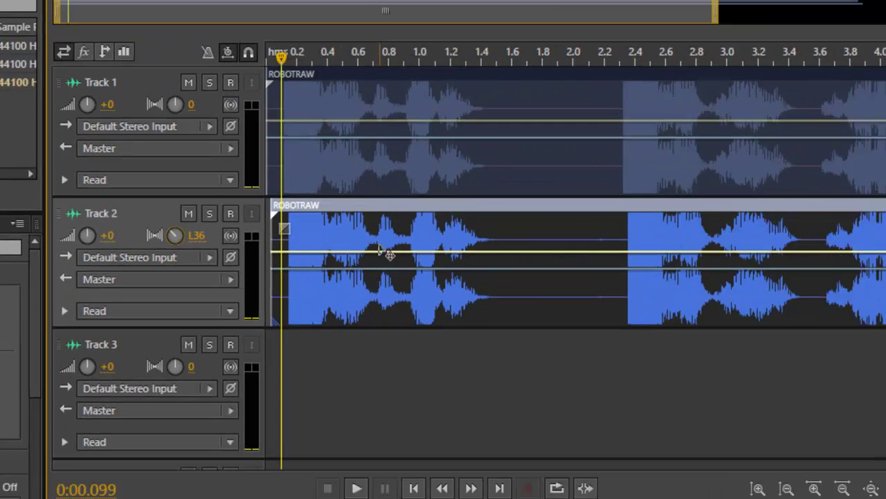
drag(152, 120, 281, 130)
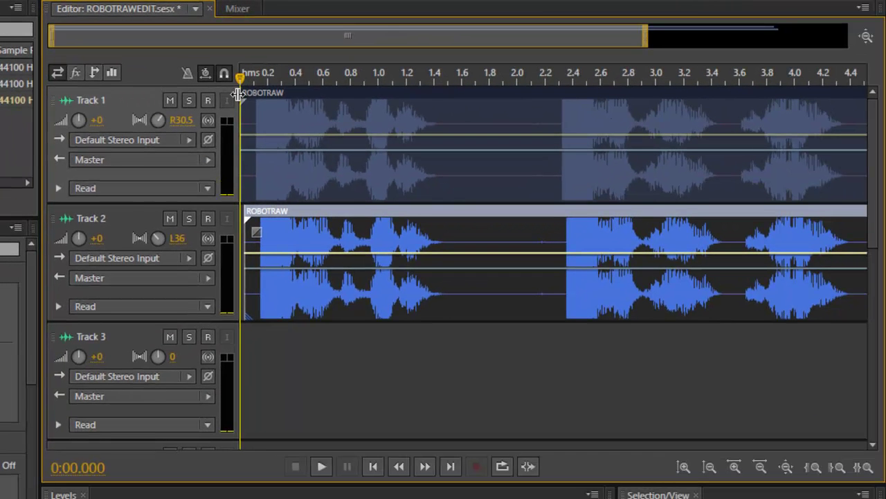
- Play the two panned tracks together from the start of the session
key(space)
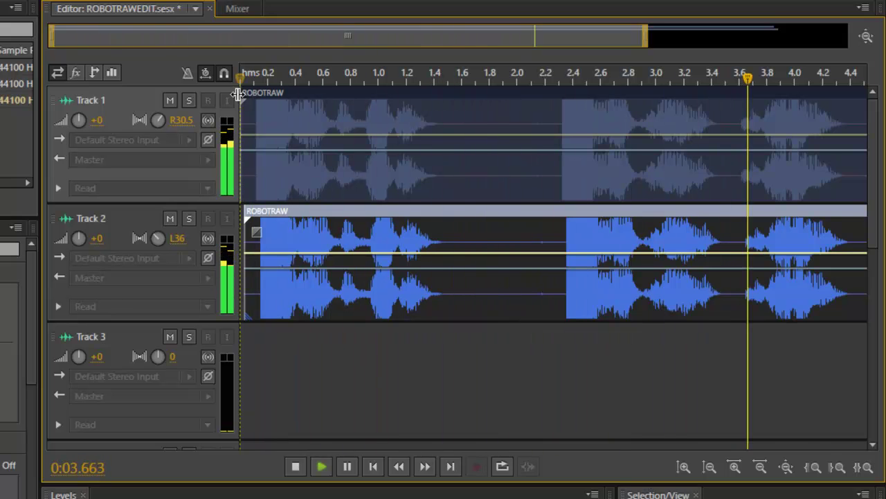
key(space)
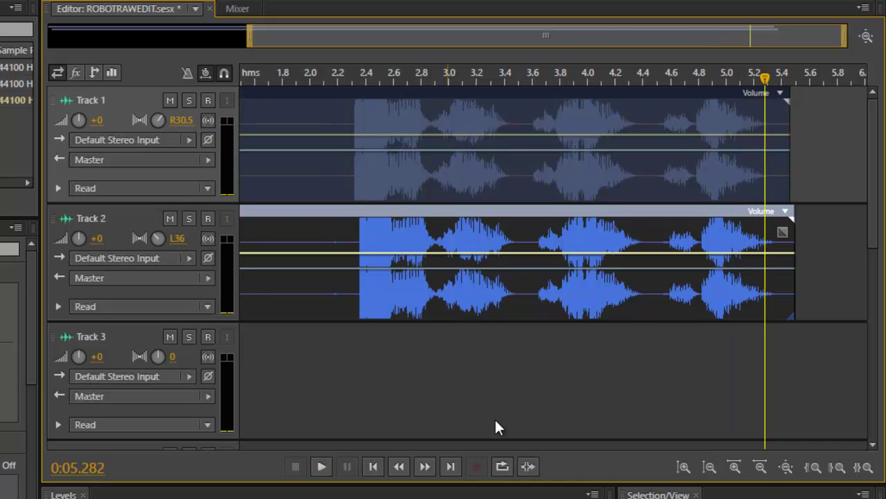
- Copy the ROBOTRAW clip on Track 2 and paste the copy onto Track 3
click(738, 469)
click(736, 469)
click(709, 469)
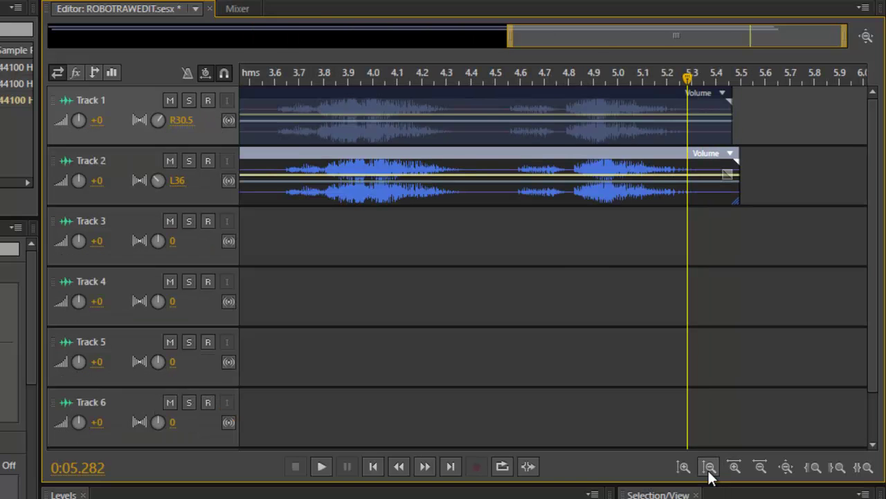
right_click(352, 178)
click(383, 191)
right_click(482, 166)
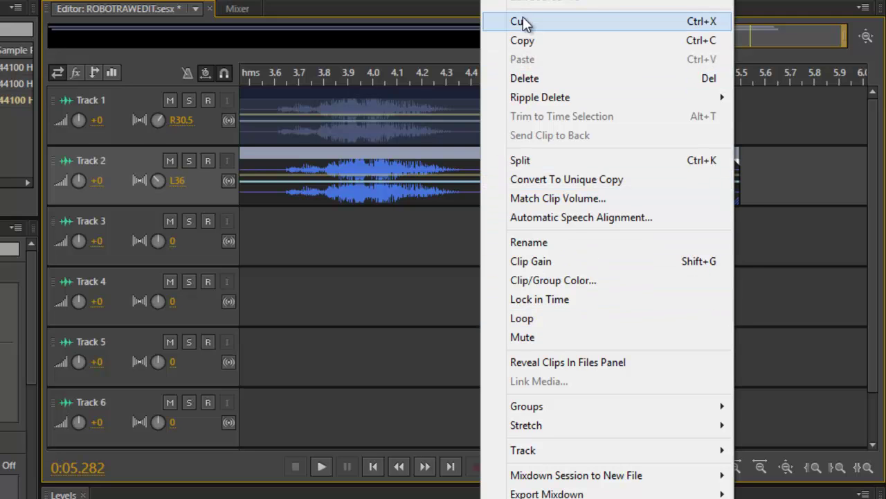
click(527, 39)
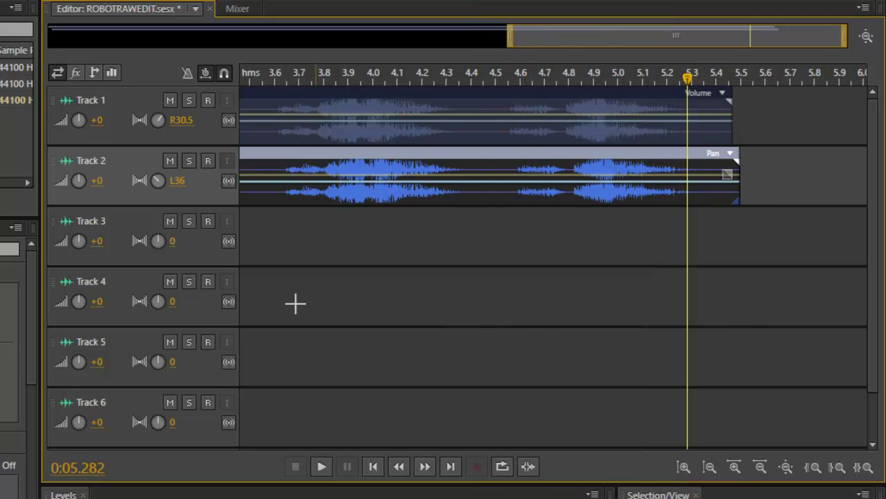
right_click(271, 236)
click(311, 248)
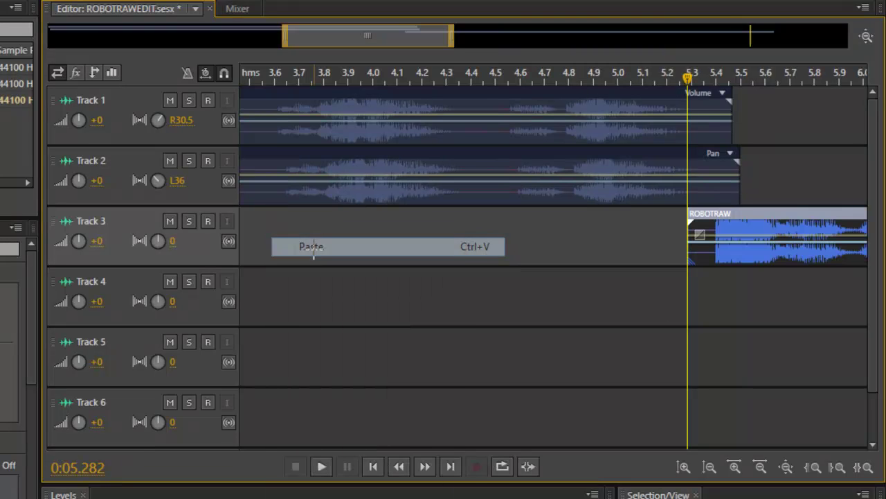
- Move the pasted ROBOTRAW clip on Track 3 back so that it starts at the session start, 0:00.000
drag(797, 220, 262, 222)
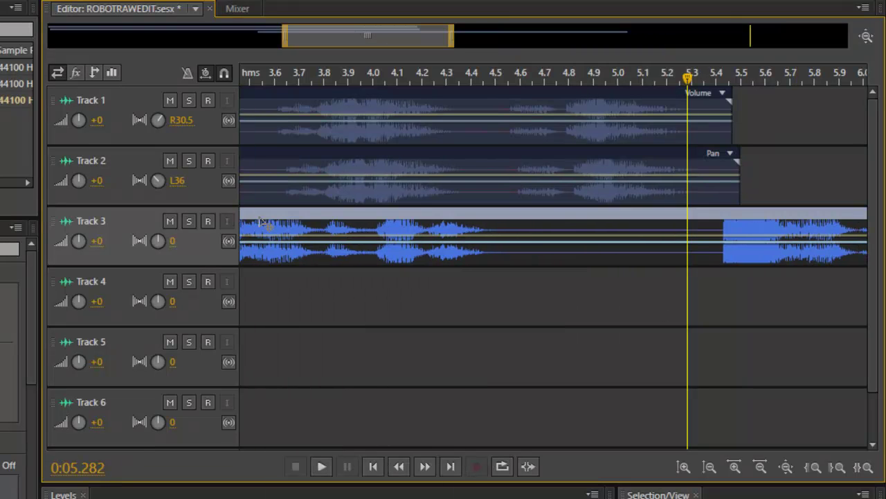
click(760, 467)
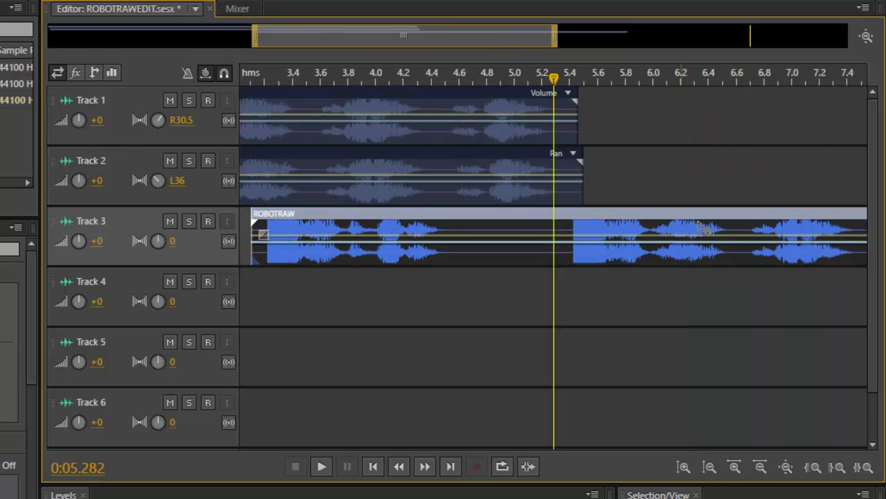
drag(727, 229, 212, 229)
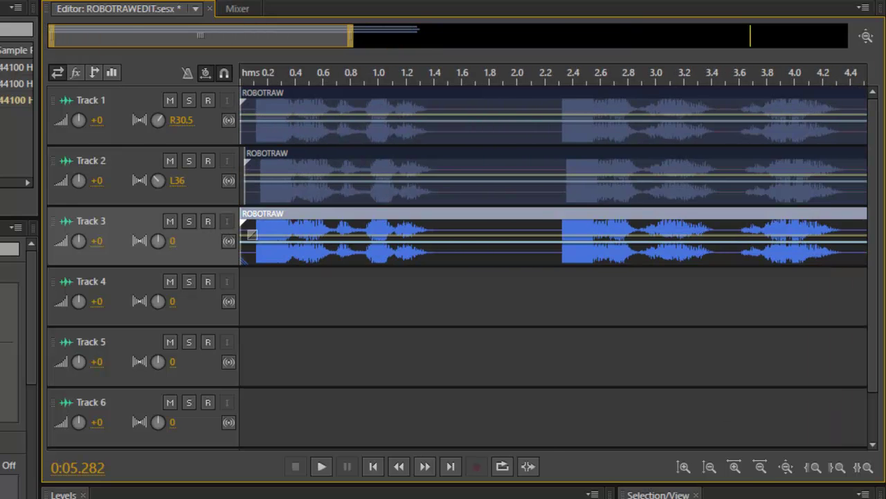
click(759, 468)
click(759, 467)
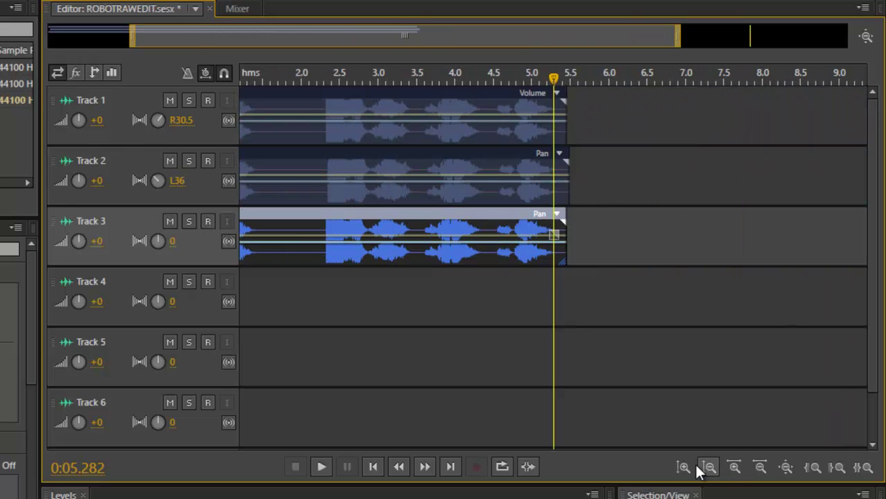
- Set the stereo balance of Track 3 to R17 and play all three tracks together from the start
key(Home)
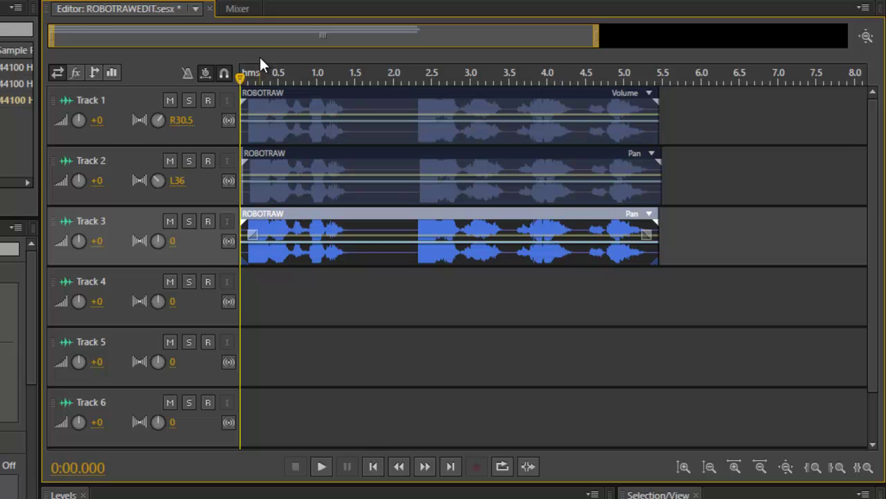
key(space)
key(space)
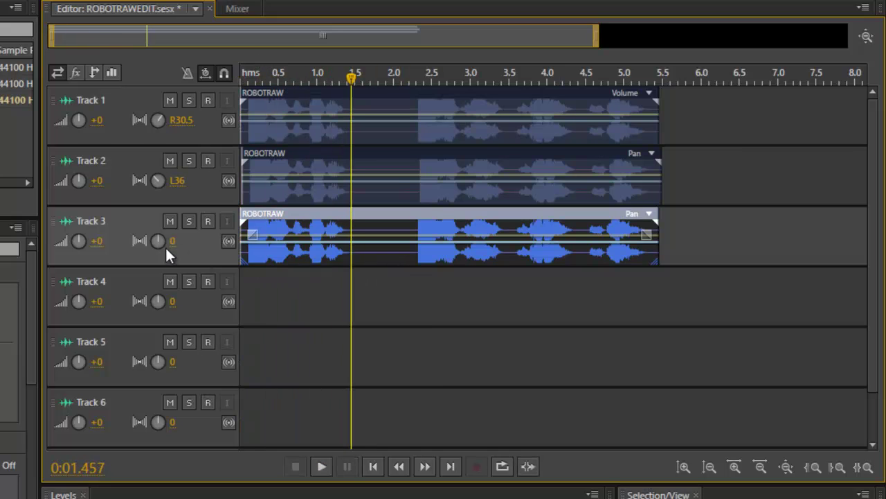
drag(159, 242, 222, 243)
key(Home)
key(space)
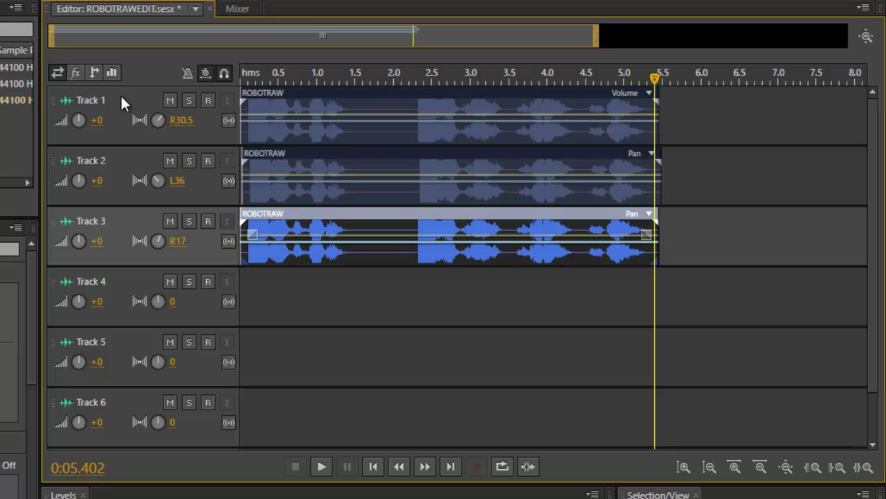
- Try deleting all the clips from the three tracks and undo the deletion
click(645, 298)
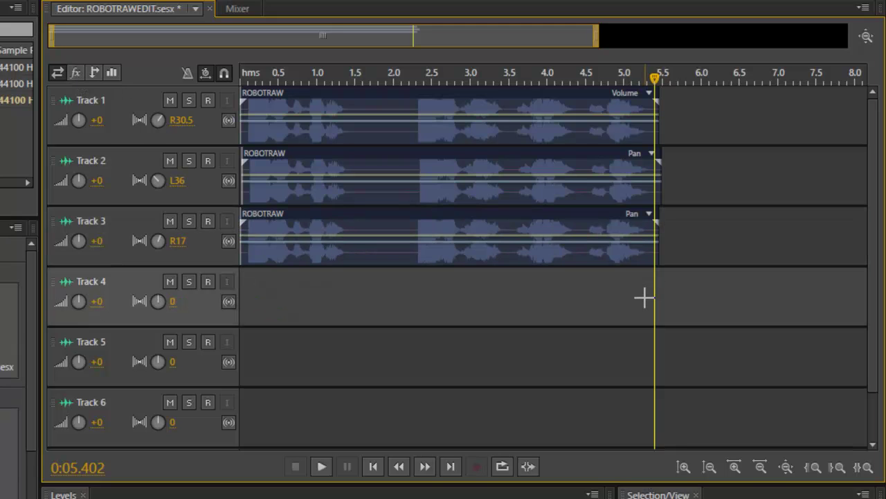
key(ctrl+a)
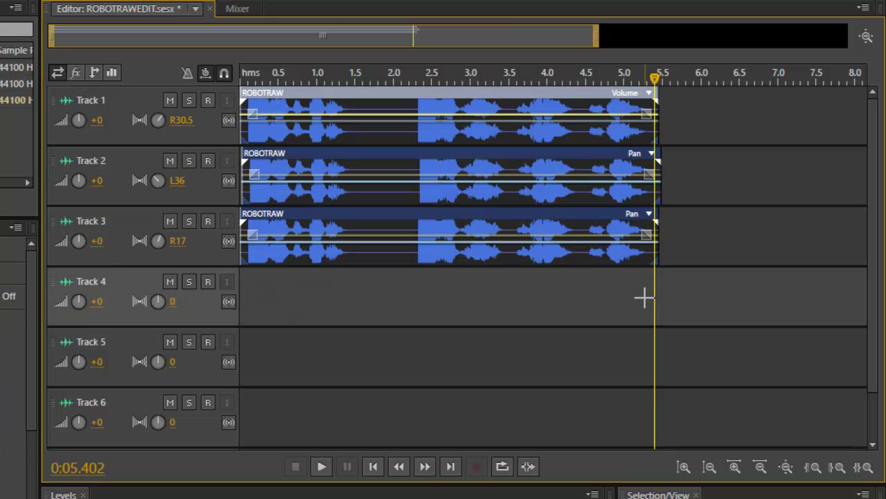
key(Delete)
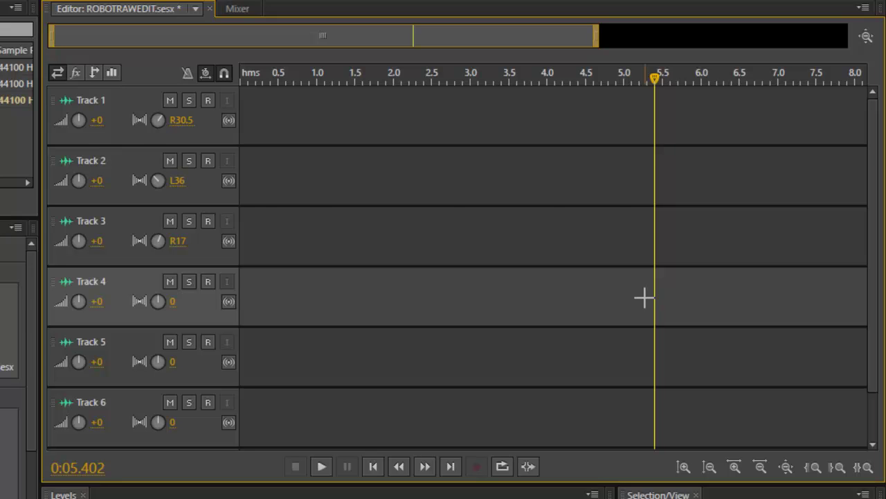
key(ctrl+z)
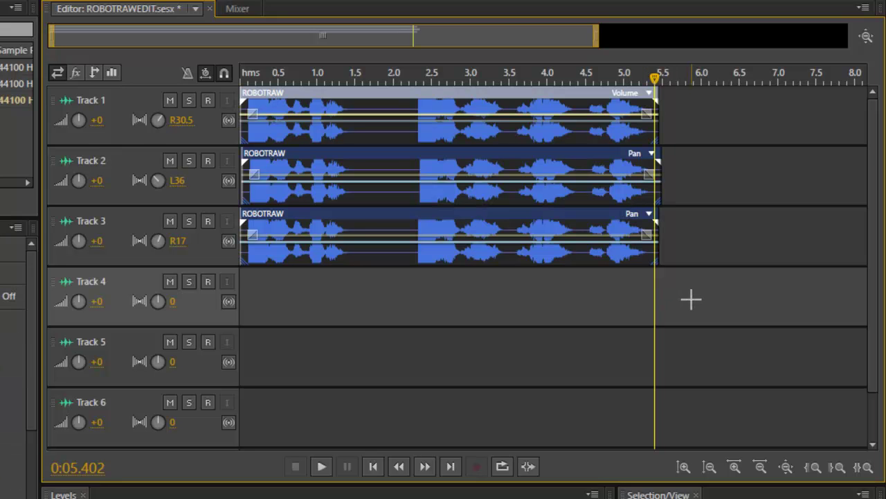
- With all clips selected, look up the Export Mixdown option for the entire session and leave without exporting
click(706, 280)
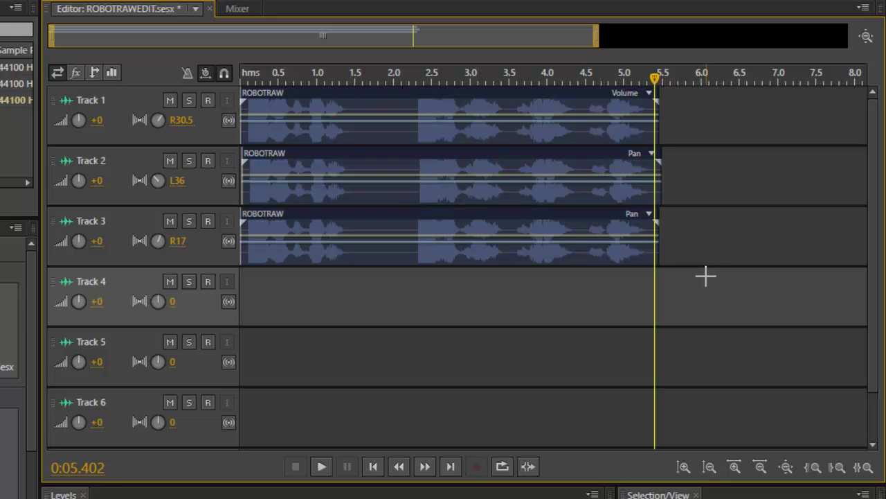
click(515, 168)
right_click(373, 117)
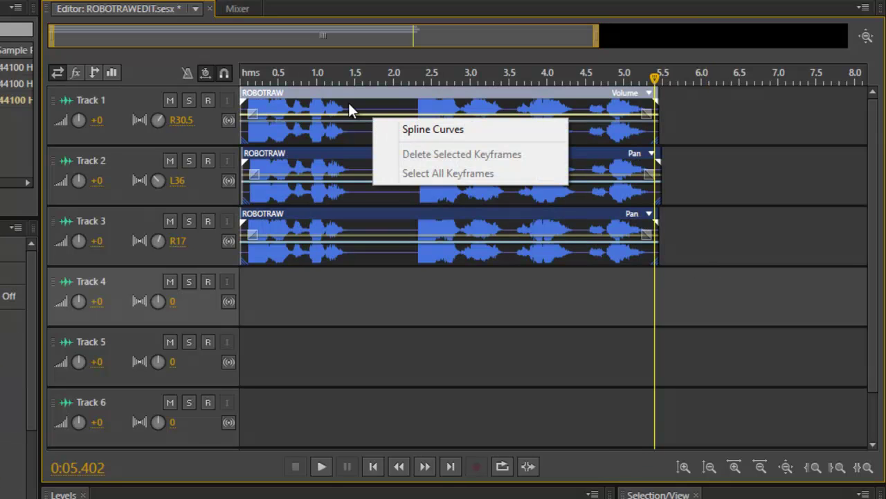
right_click(349, 103)
mouse_move(485, 494)
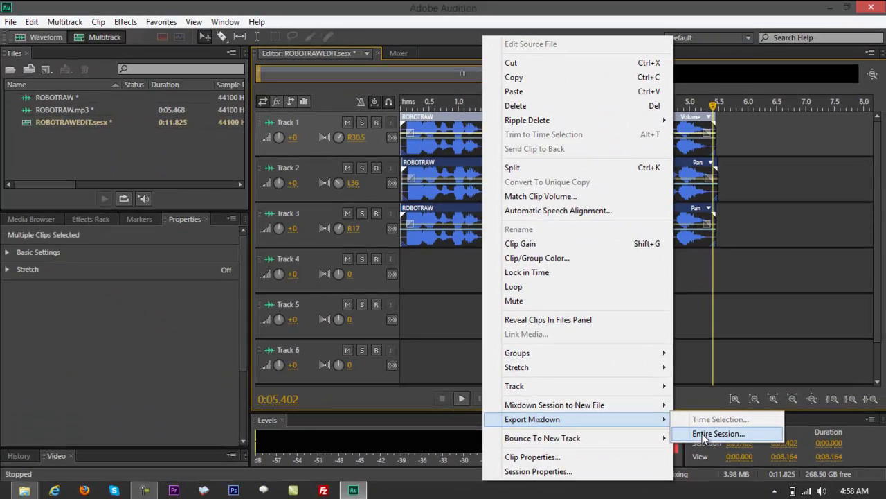
click(773, 307)
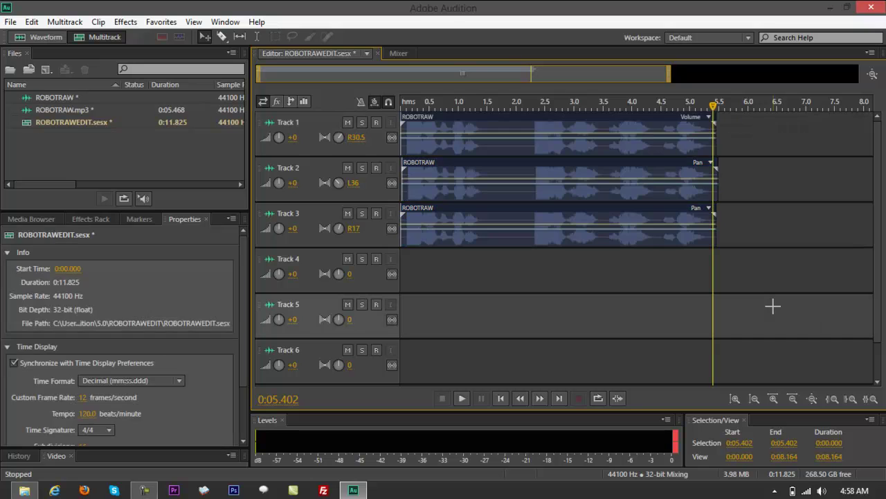
- Delete all clips from the session and insert ROBOTRAW.mp3 from the Desktop folder at the start of Track 1
key(ctrl+a)
key(Delete)
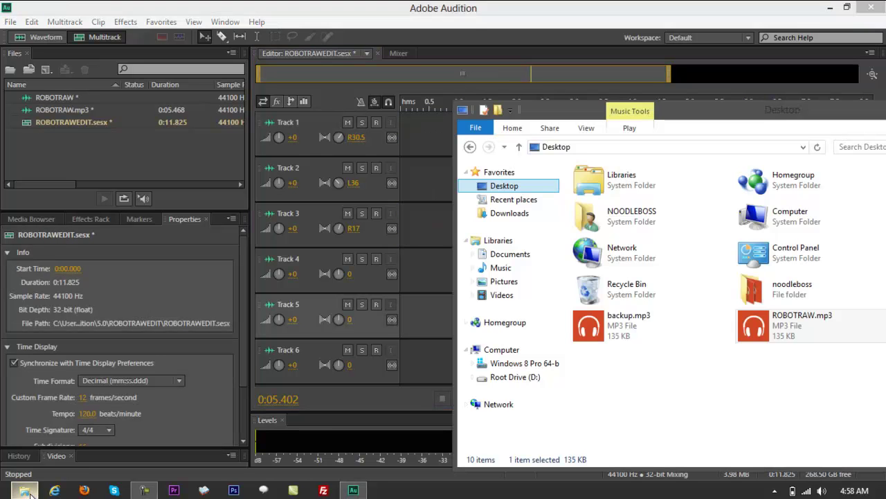
click(25, 490)
drag(716, 127, 783, 119)
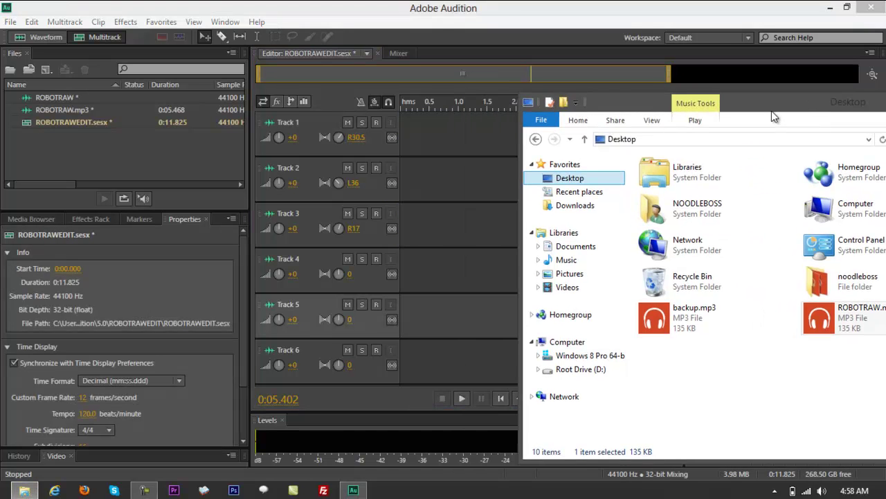
drag(853, 321, 407, 135)
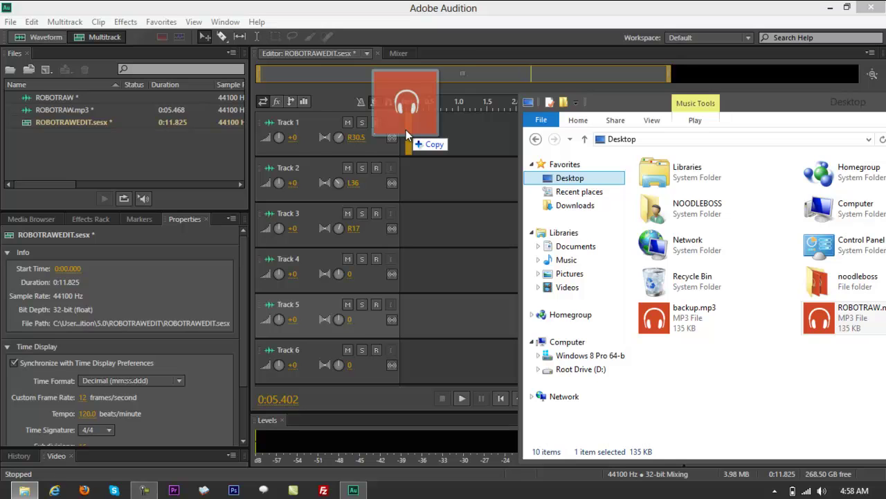
drag(408, 135, 408, 135)
click(459, 121)
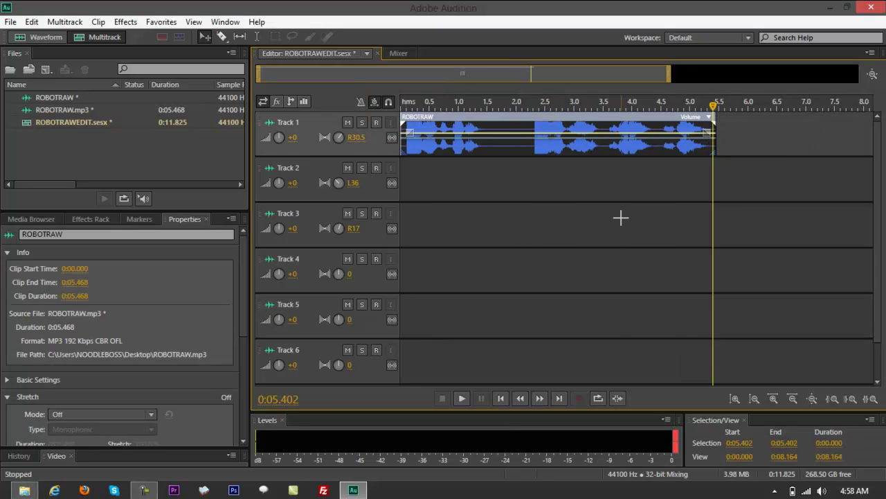
- Enlarge the track height and move the playhead to about 0:01.099 in the Track 1 clip
click(736, 399)
click(736, 399)
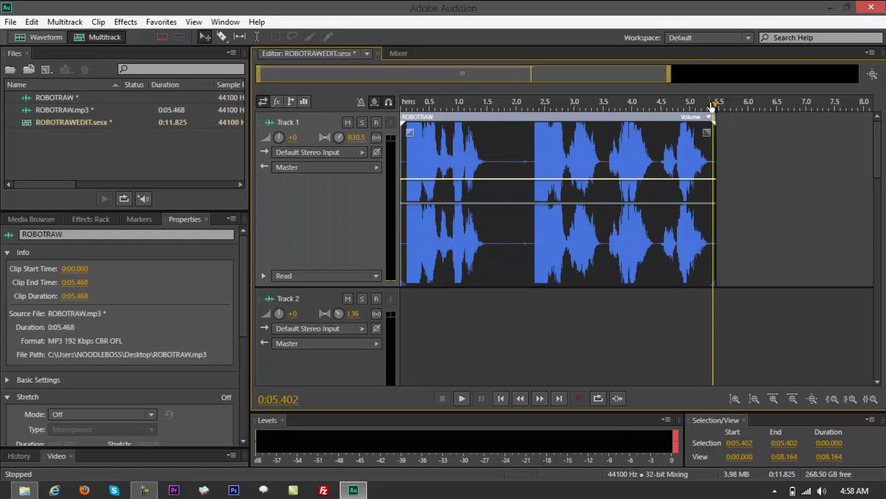
drag(713, 105, 464, 106)
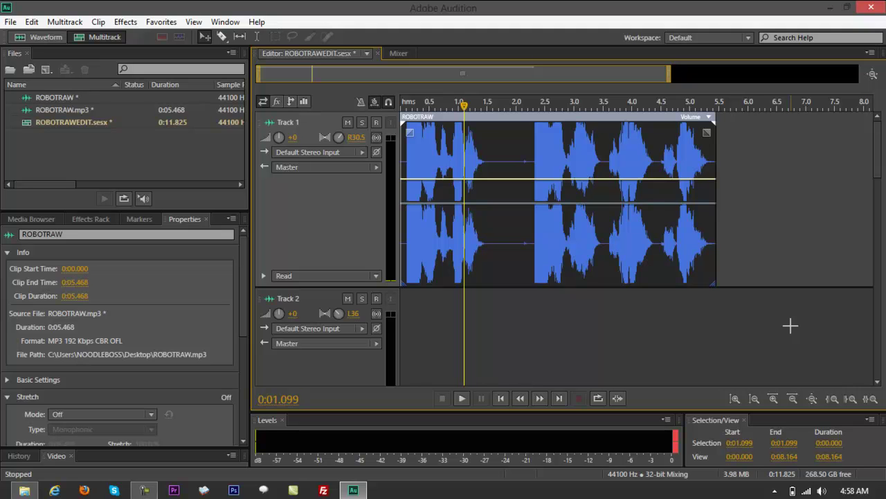
right_click(536, 157)
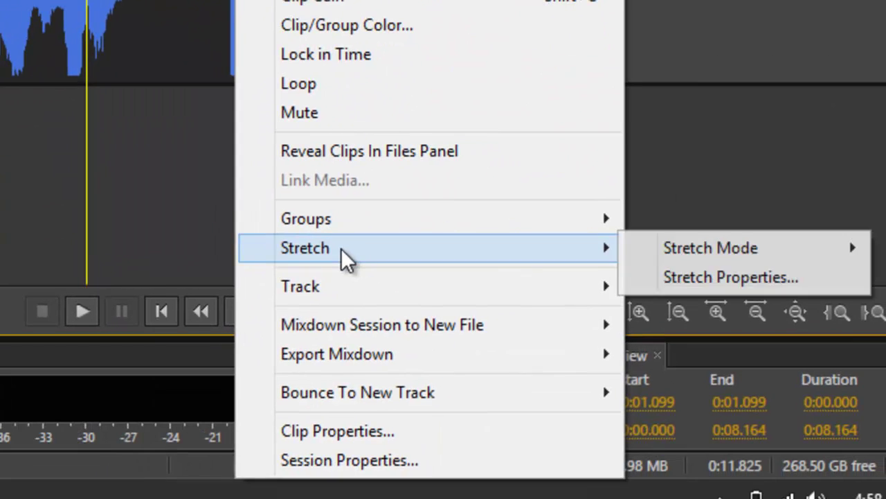
mouse_move(328, 247)
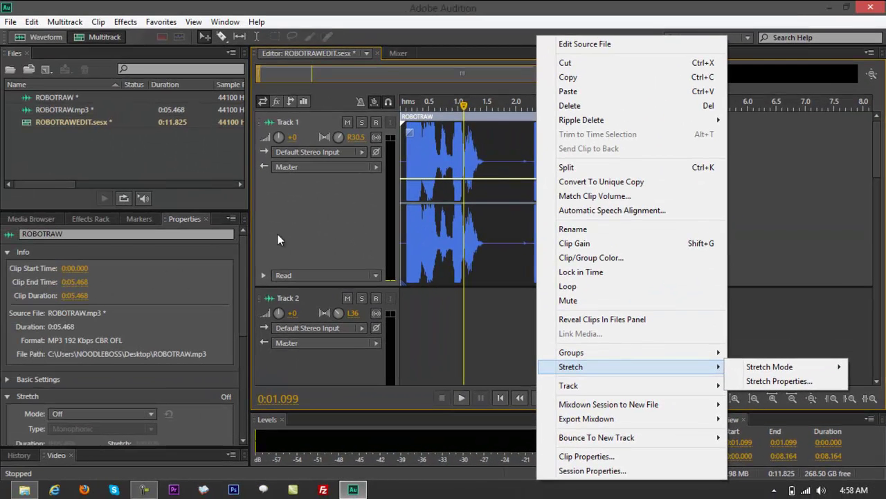
click(277, 237)
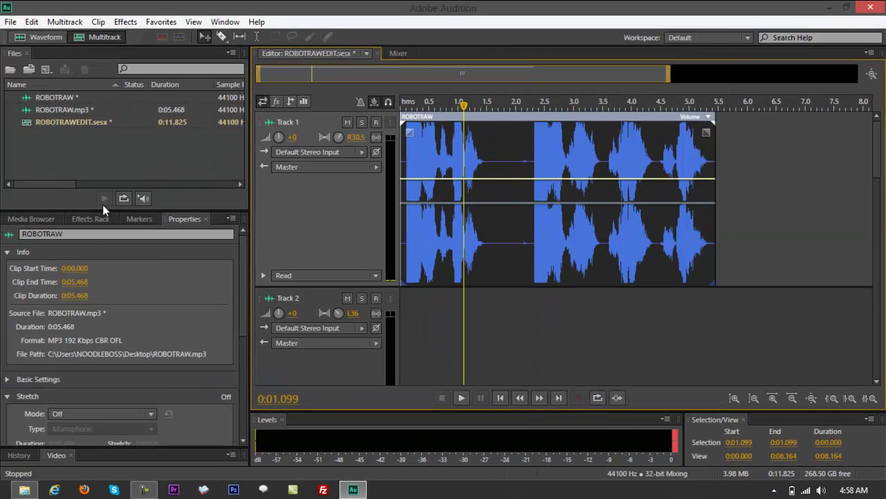
click(139, 219)
- Open the stretch properties of the Track 1 clip and set its stretch mode to Realtime
right_click(538, 169)
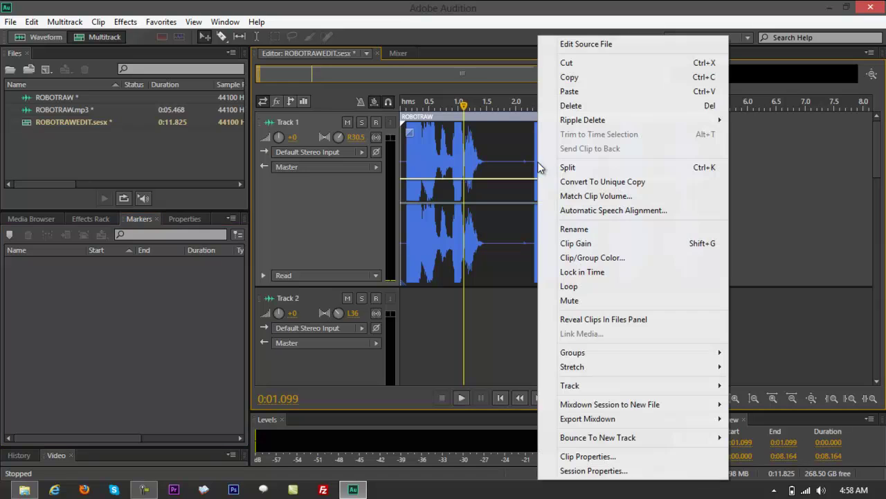
mouse_move(567, 366)
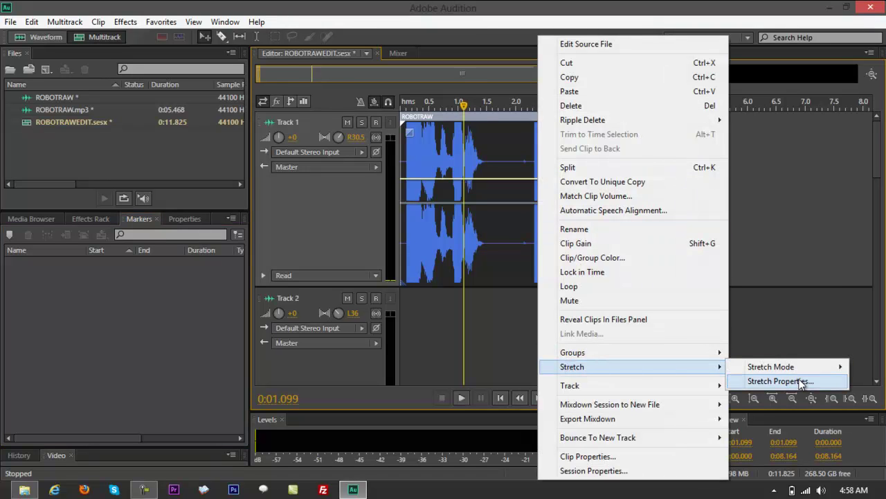
click(802, 382)
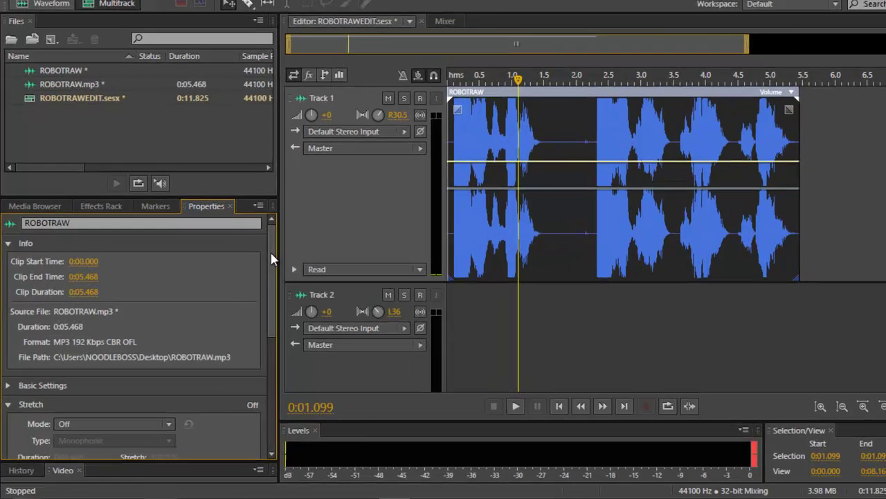
scroll(239, 284, down, 3)
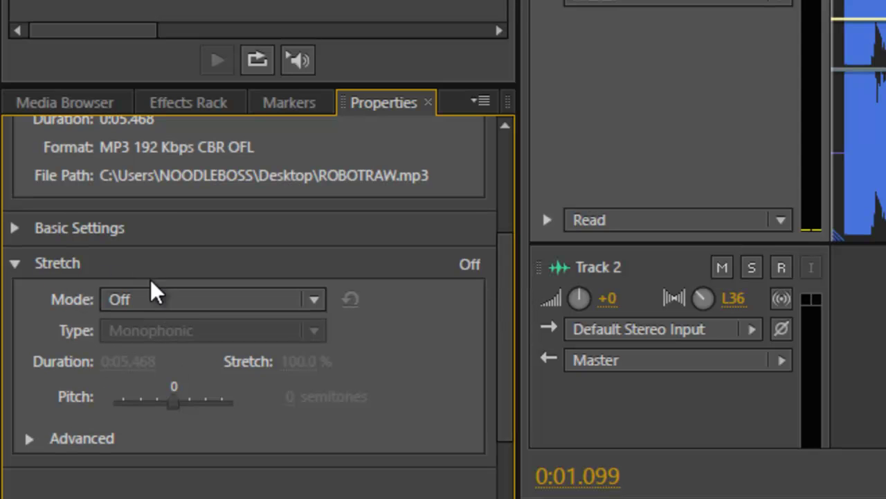
click(154, 297)
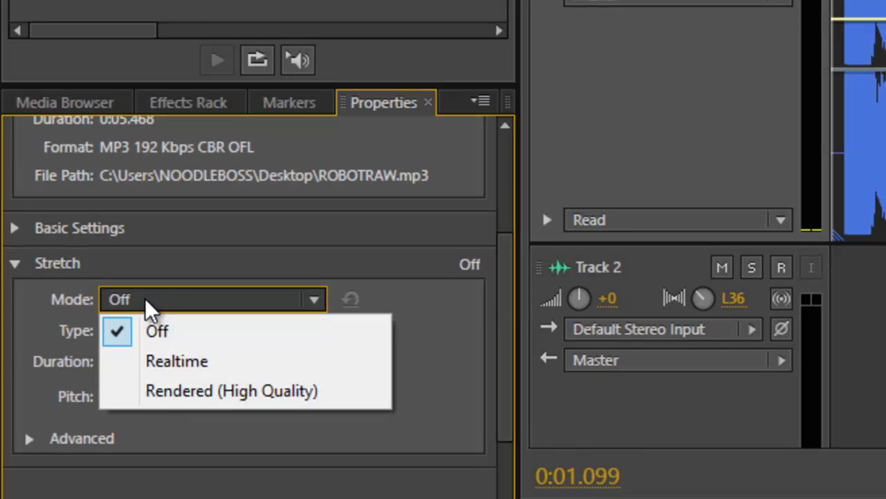
click(145, 367)
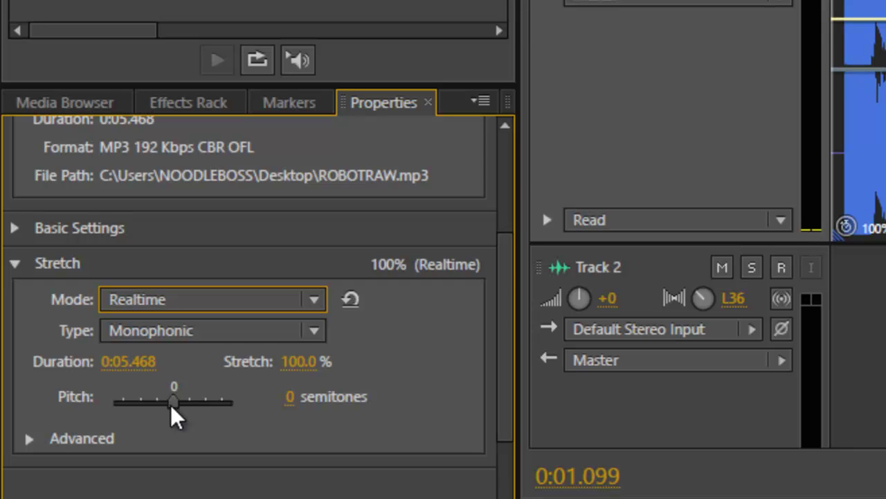
- Try a pitch of 13.09 semitones on the clip, listen to it, then return the pitch to 0 and play the clip for comparison
drag(173, 402, 192, 402)
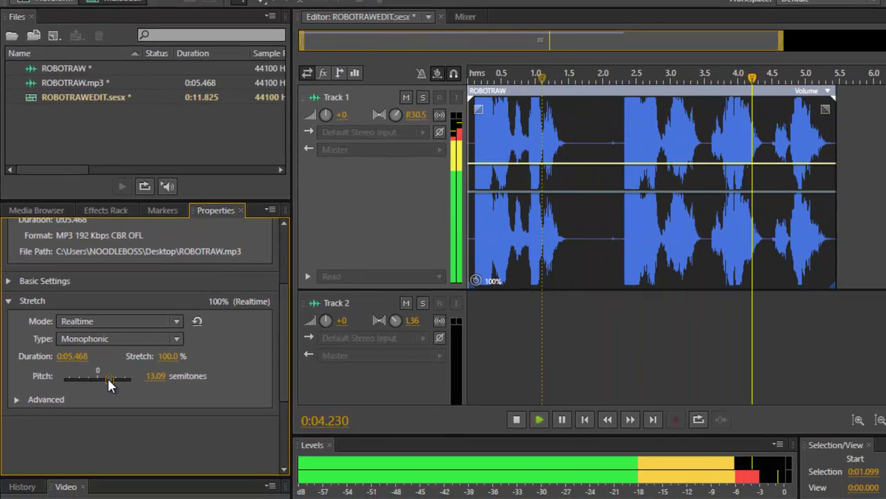
key(space)
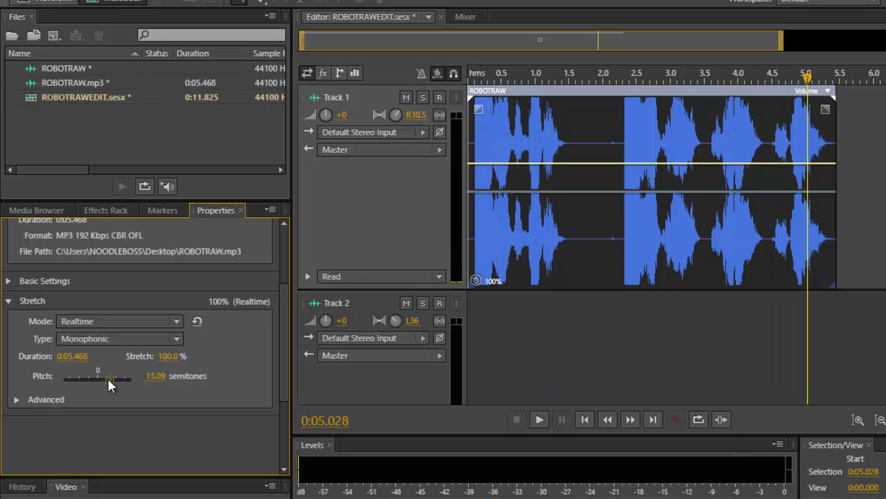
drag(108, 379, 97, 379)
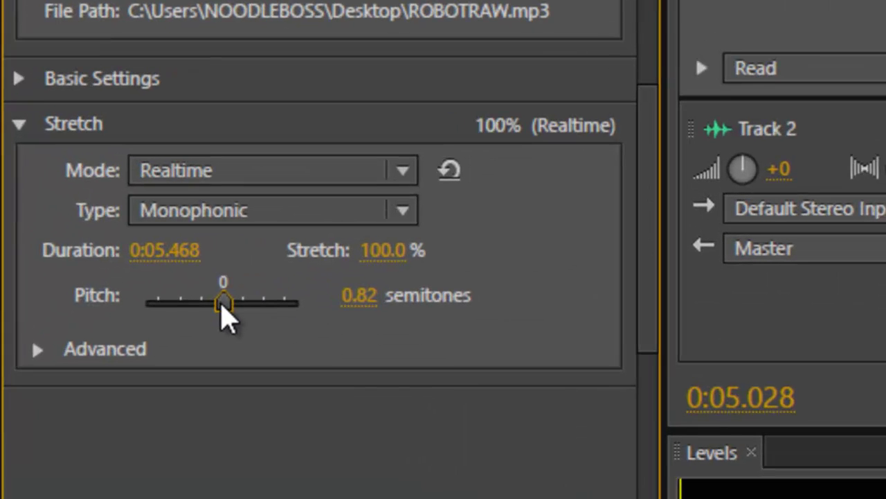
mouse_move(222, 305)
mouse_down()
mouse_move(147, 303)
mouse_move(237, 327)
mouse_move(228, 315)
mouse_up()
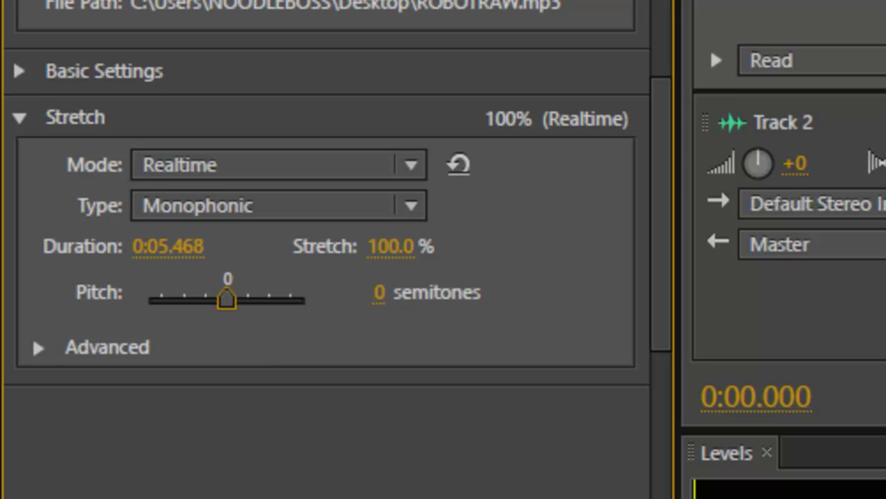
key(space)
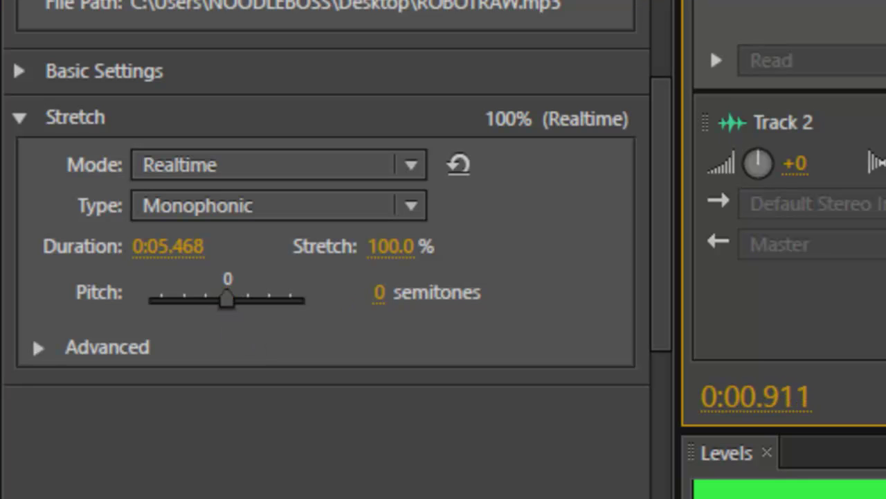
key(space)
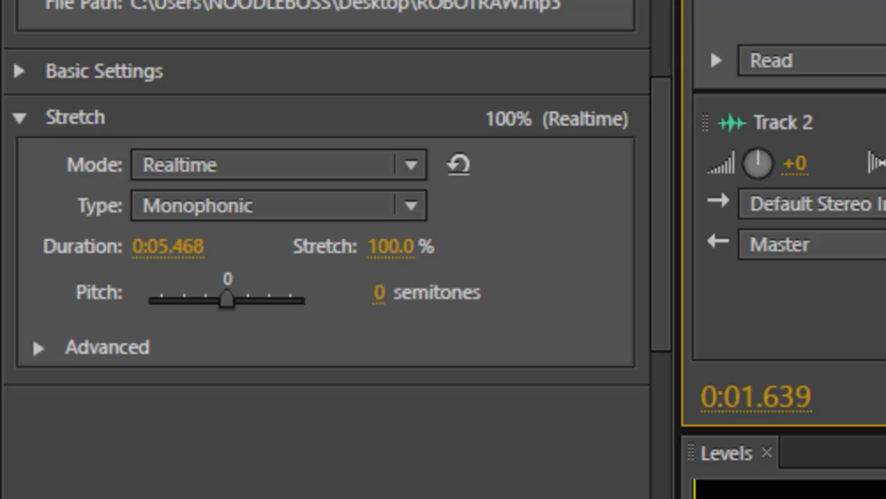
- Lower the clip's pitch to -5.73 semitones and play it from the start
click(227, 300)
drag(226, 300, 214, 300)
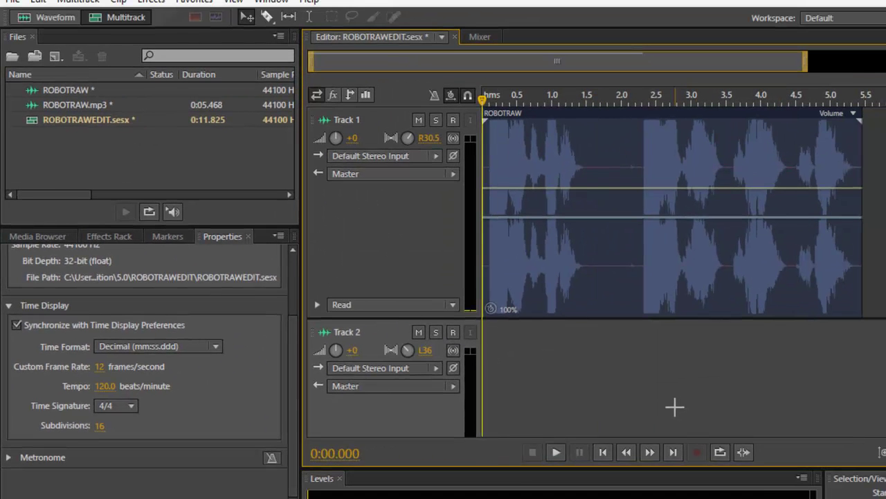
key(space)
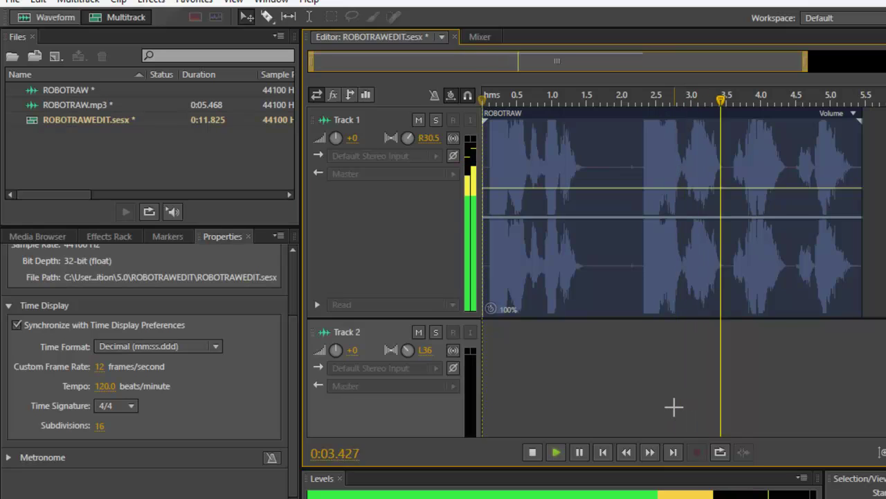
key(space)
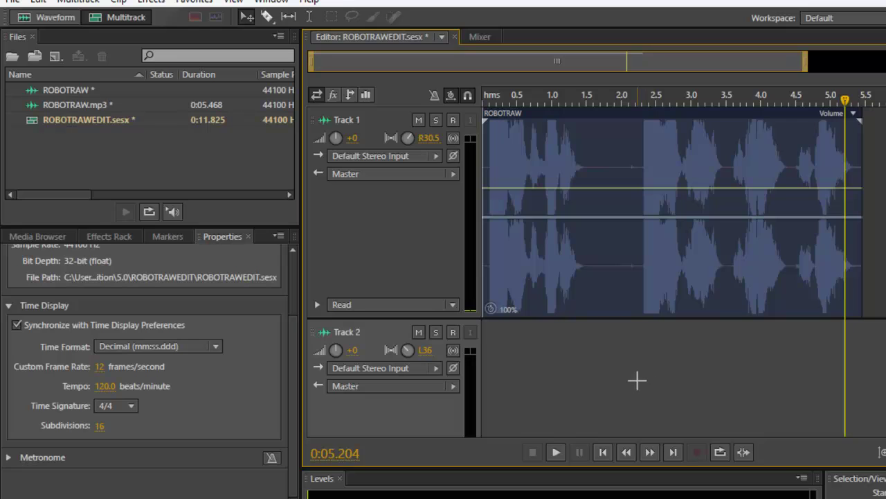
- Reduce the track height, copy the Track 1 clip and paste it at the start of Track 2
click(881, 452)
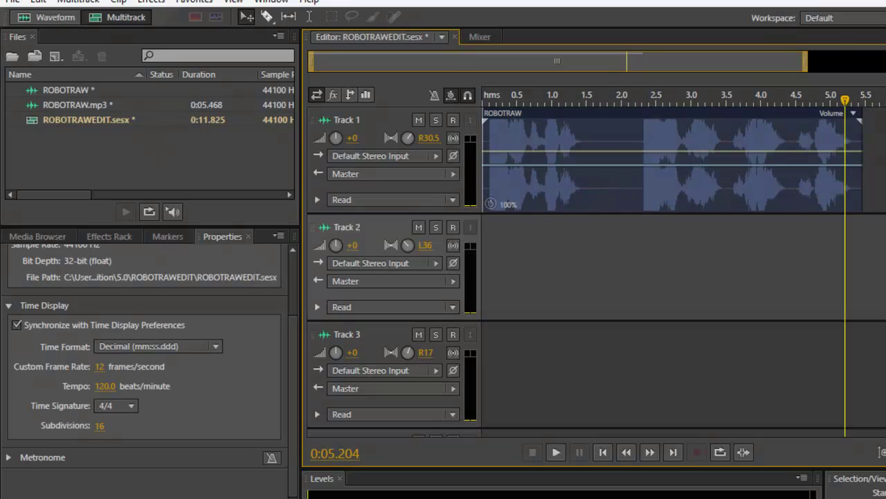
right_click(612, 141)
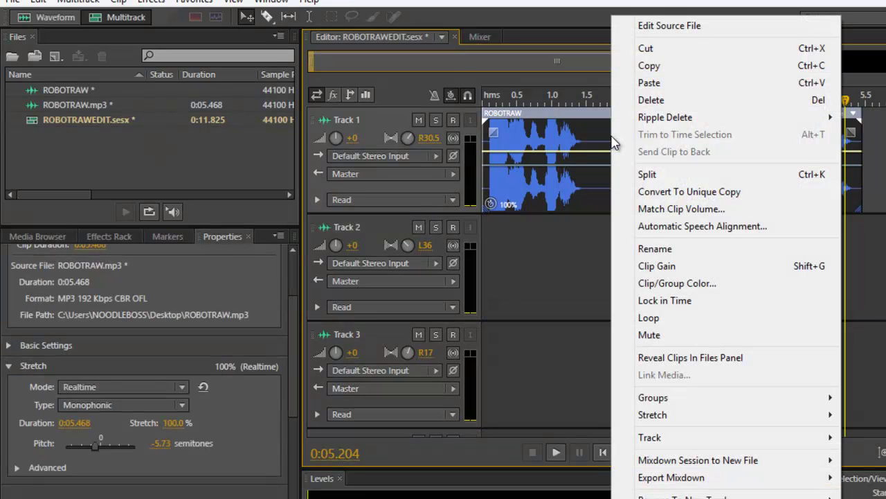
click(656, 65)
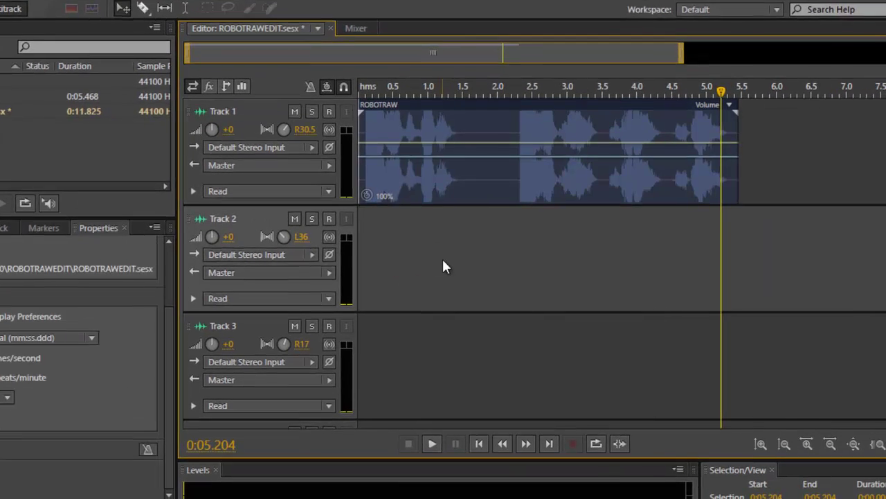
right_click(561, 265)
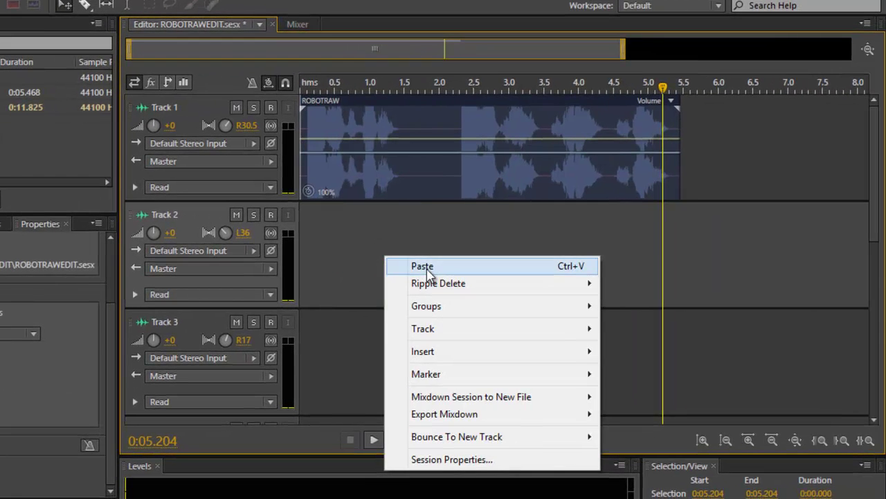
click(427, 279)
drag(738, 214, 376, 216)
- Paste another copy of the clip into Track 3 and align it with the start of the session
right_click(358, 329)
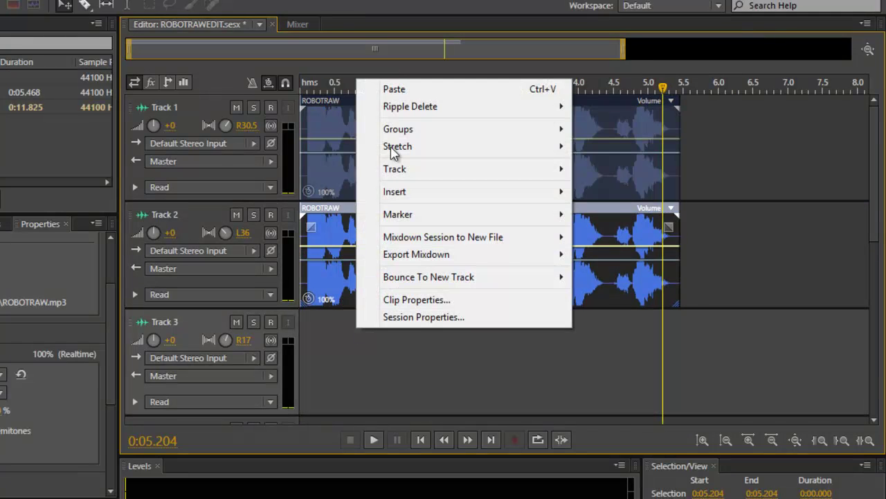
click(401, 92)
drag(738, 324, 275, 353)
- Pan Track 1 to L2.5, Track 2 to L46.5 and Track 3 to R51.5, and play the mix from the start
drag(228, 239, 198, 233)
drag(225, 125, 122, 122)
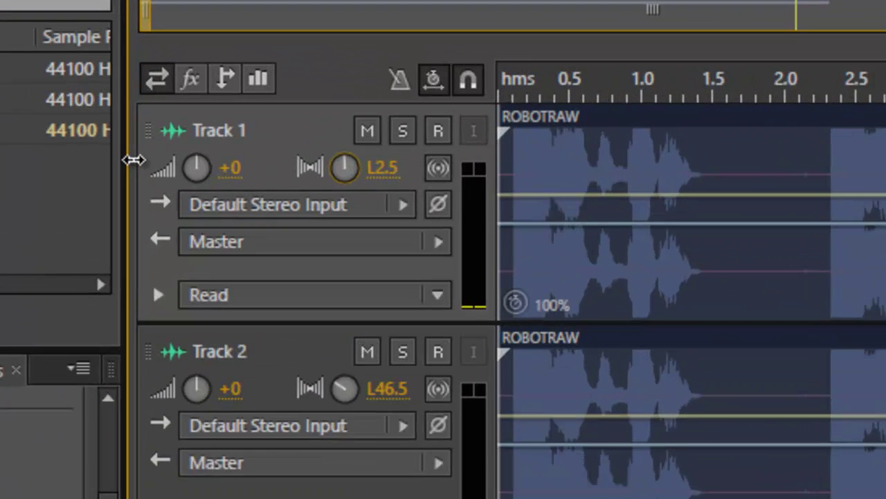
mouse_move(223, 126)
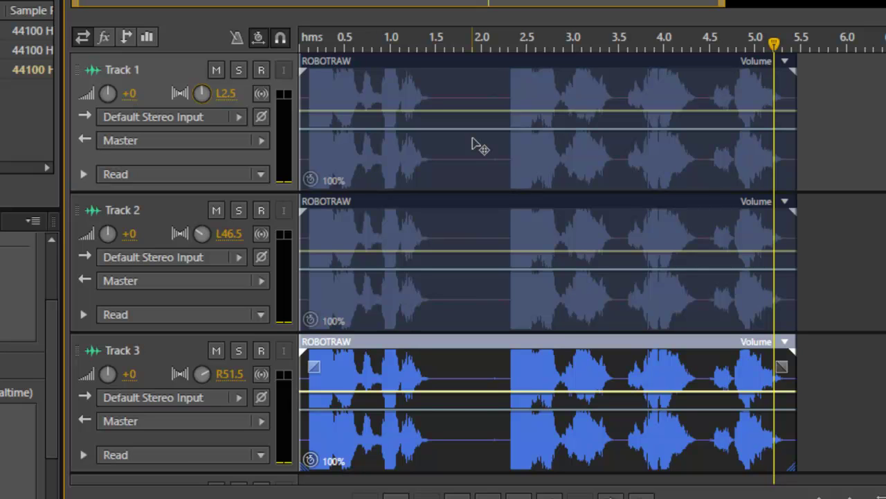
key(space)
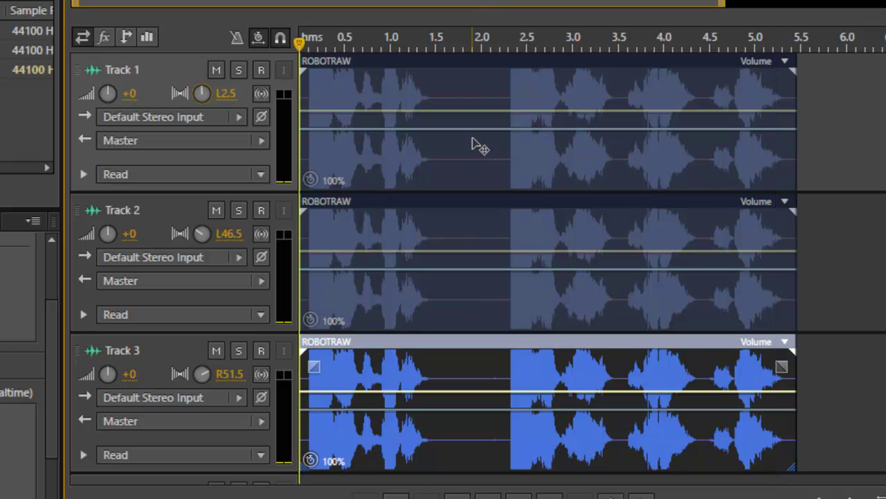
key(space)
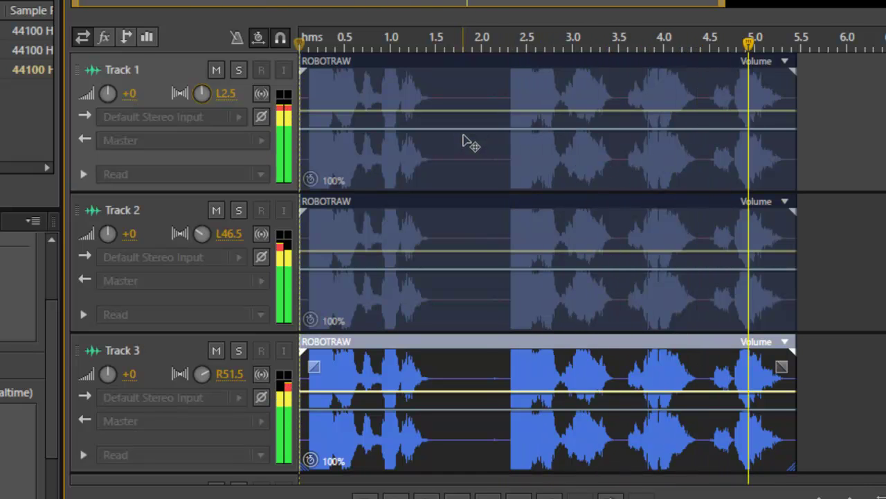
- Mute Track 2 and Track 3 and play Track 1 alone from the start
click(215, 207)
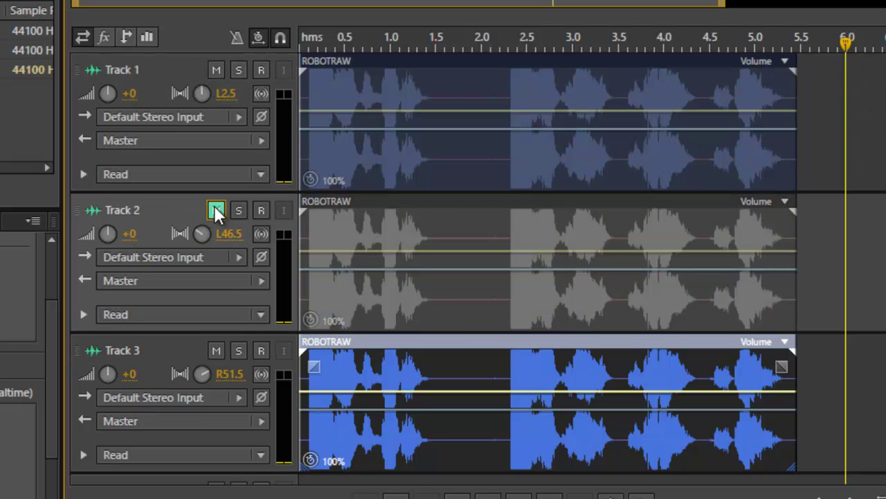
click(216, 352)
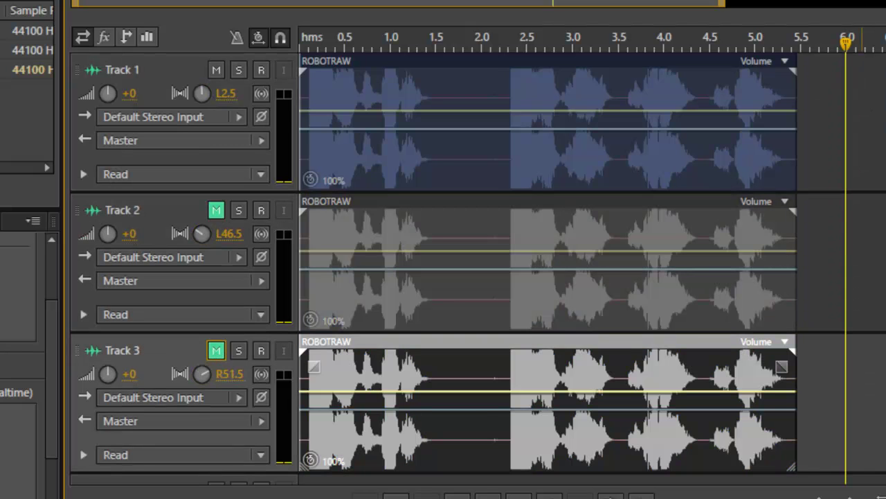
key(Home)
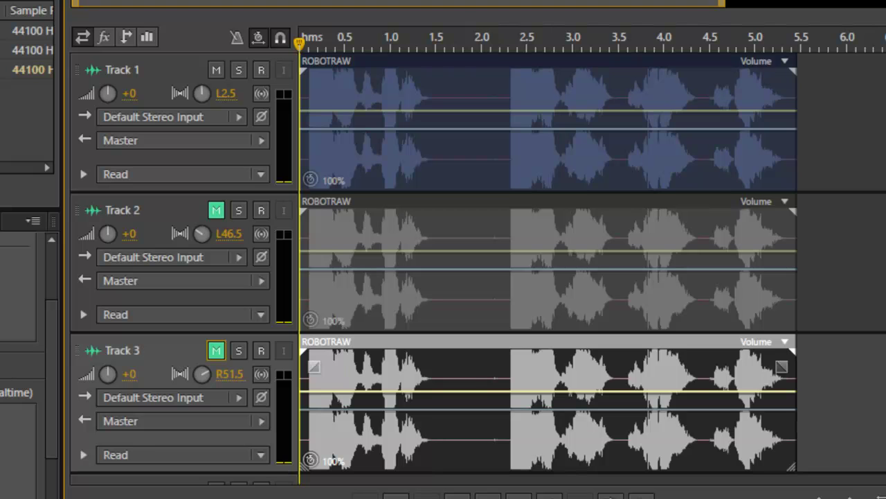
key(space)
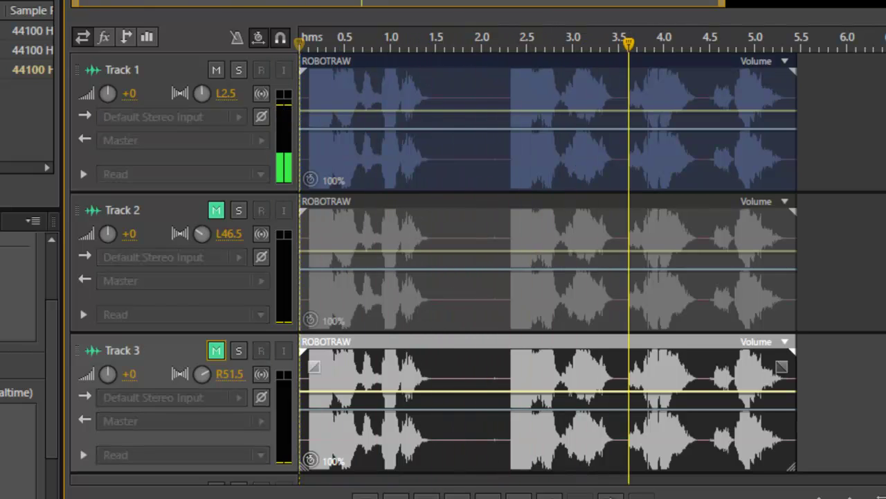
key(space)
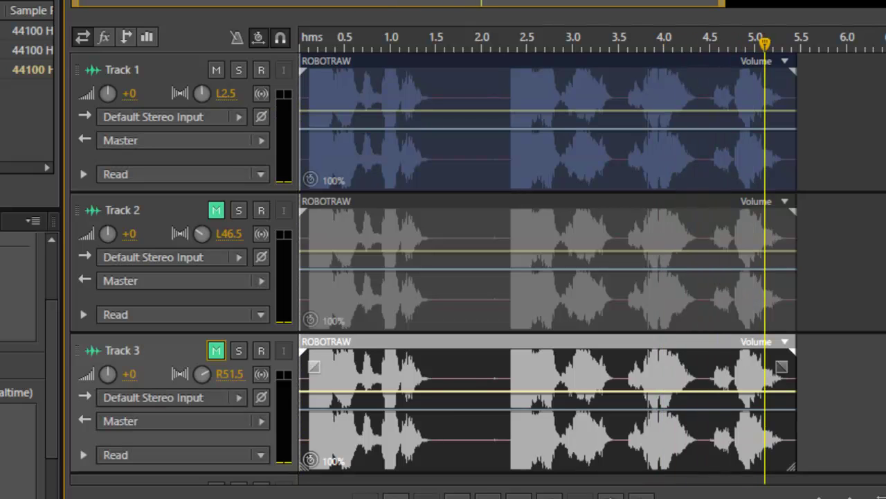
- Unmute Track 2 and Track 3 and play all three tracks together from the start
click(216, 210)
click(215, 350)
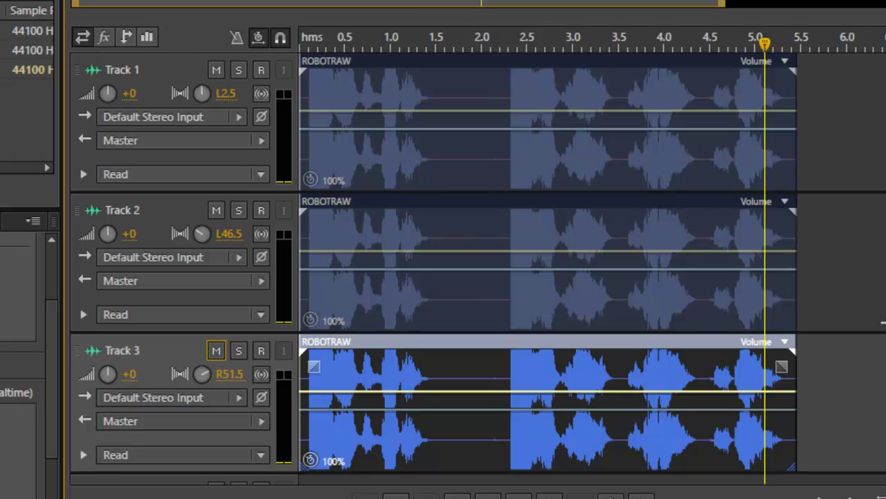
key(Home)
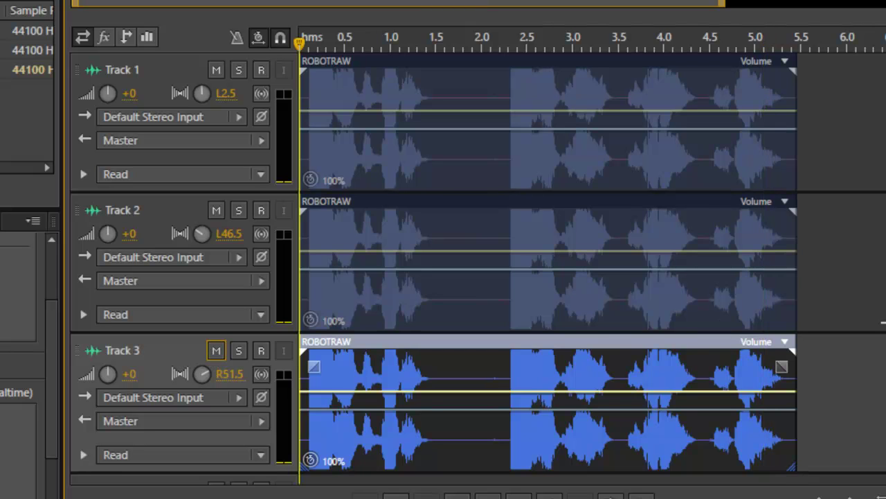
key(space)
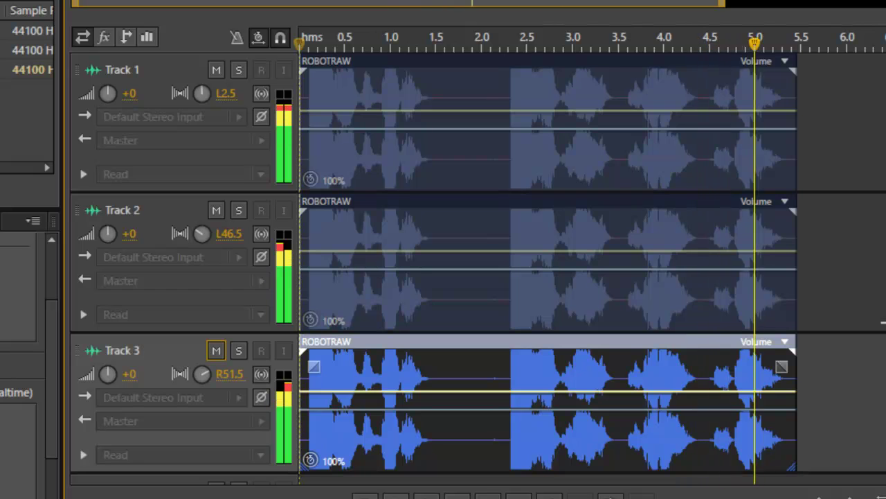
key(space)
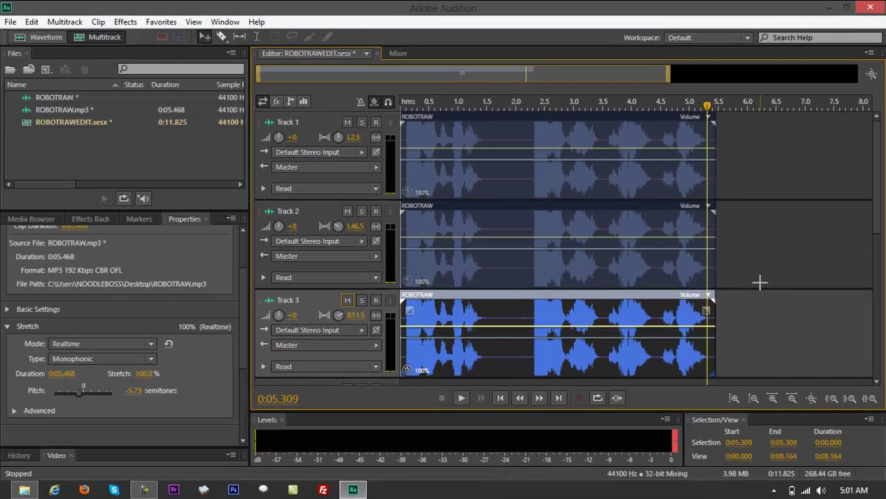
- Select all clips in the session and look at the Export Mixdown options available for them
key(ctrl+a)
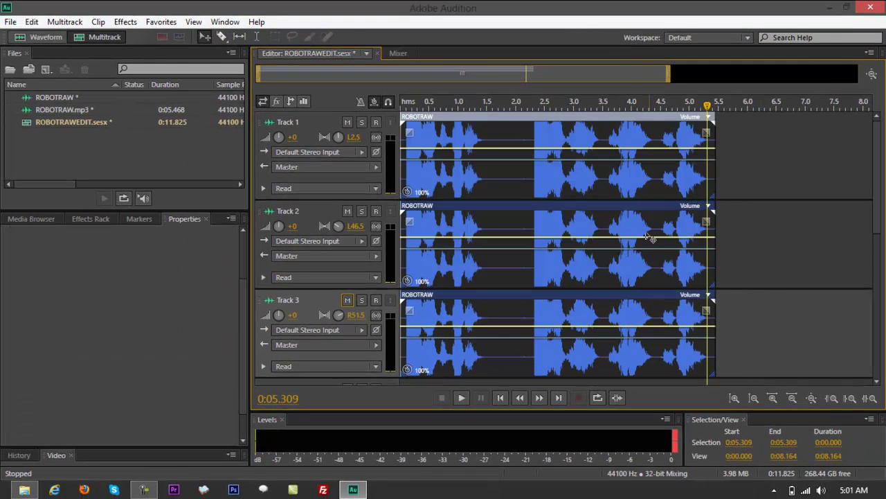
right_click(644, 234)
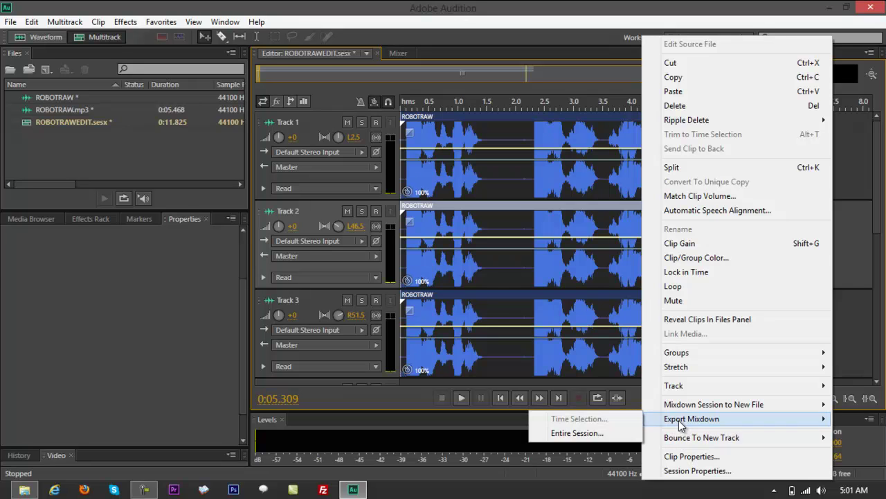
click(859, 212)
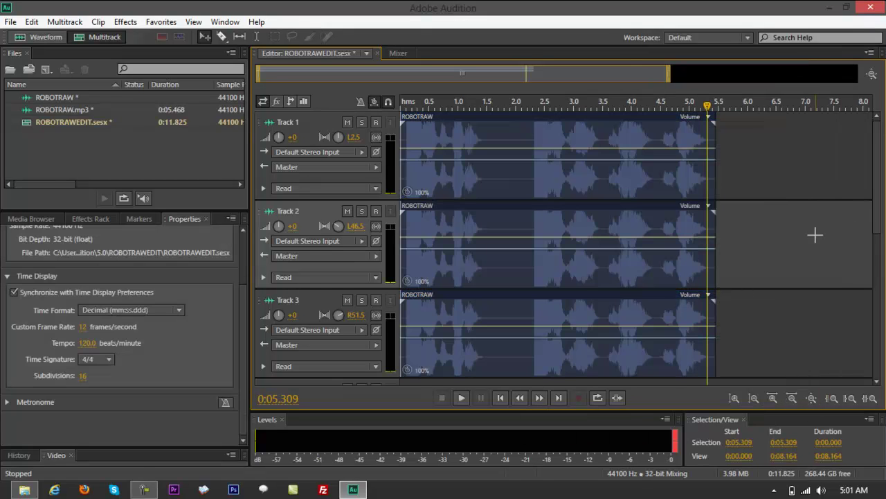
- Select all clips on Track 1, Track 2 and Track 3 and delete them from the session
key(ctrl+a)
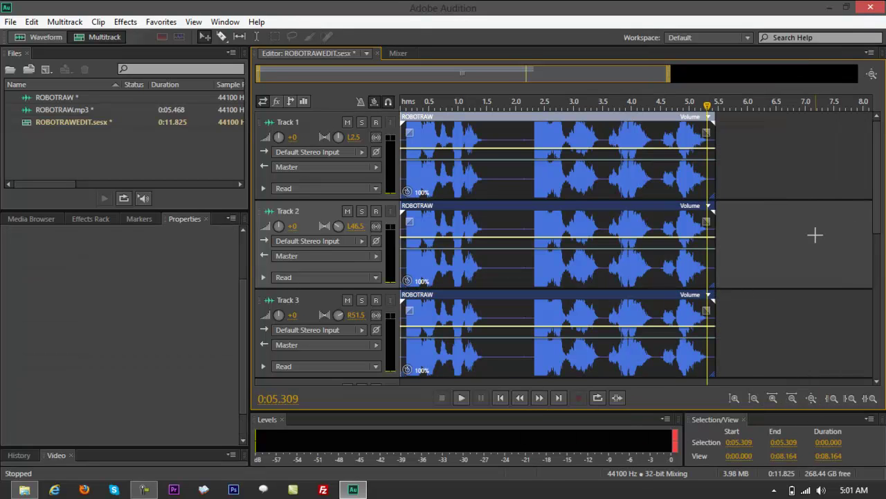
click(814, 235)
key(ctrl+a)
key(Delete)
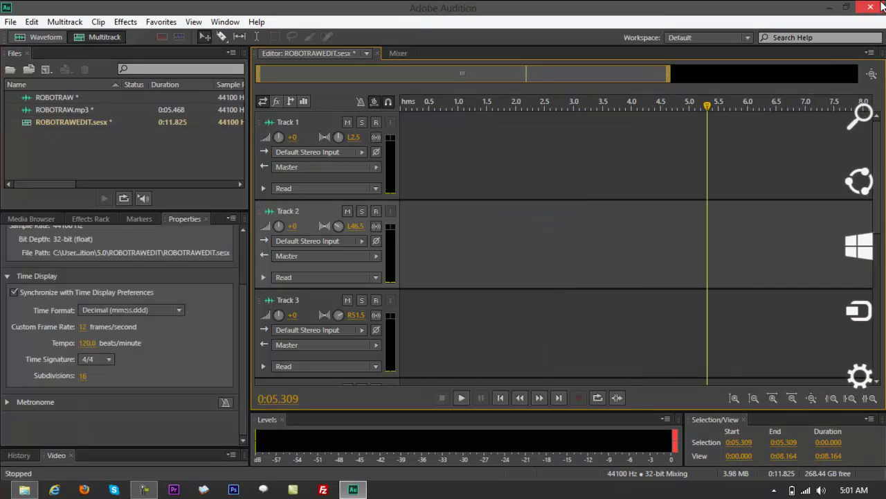
- Close Adobe Audition without saving changes to any file and launch Adobe Audition CS6 again
click(869, 6)
click(501, 266)
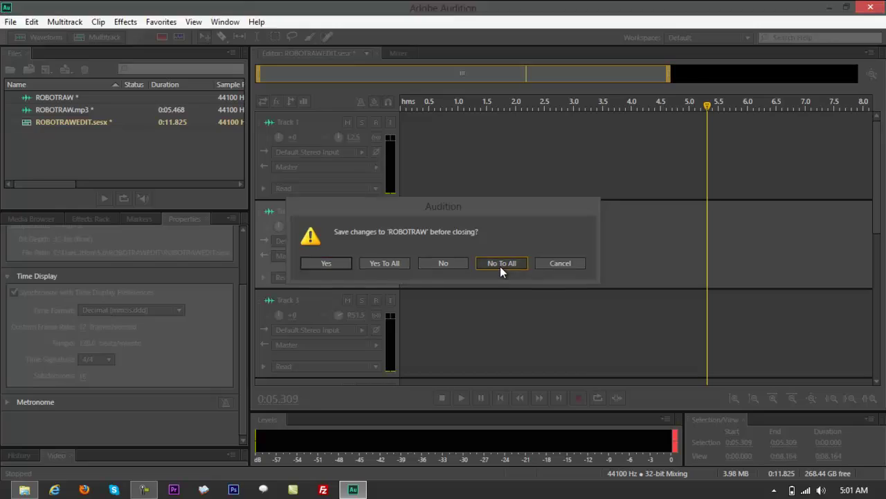
mouse_move(1, 497)
click(14, 478)
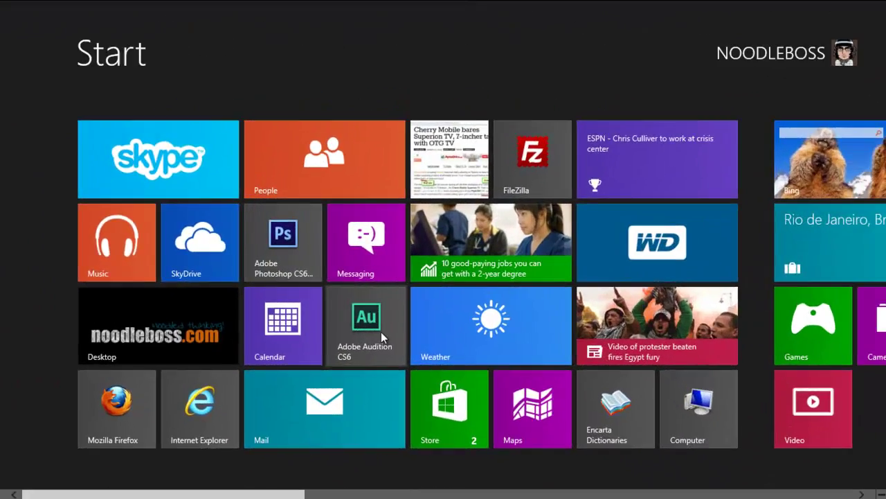
click(381, 332)
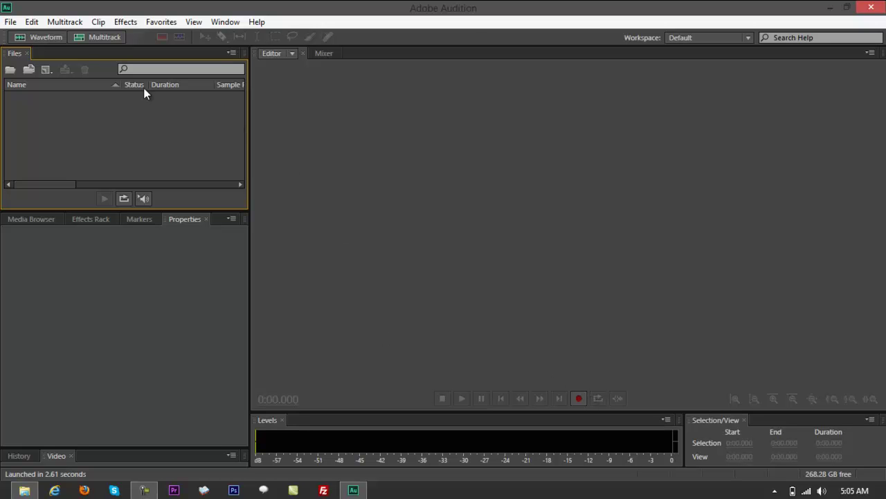
- Create a new audio file named ROBOTRECFINAL1 at 44100 Hz, Stereo, 32 (float) bits
key(ctrl+shift+n)
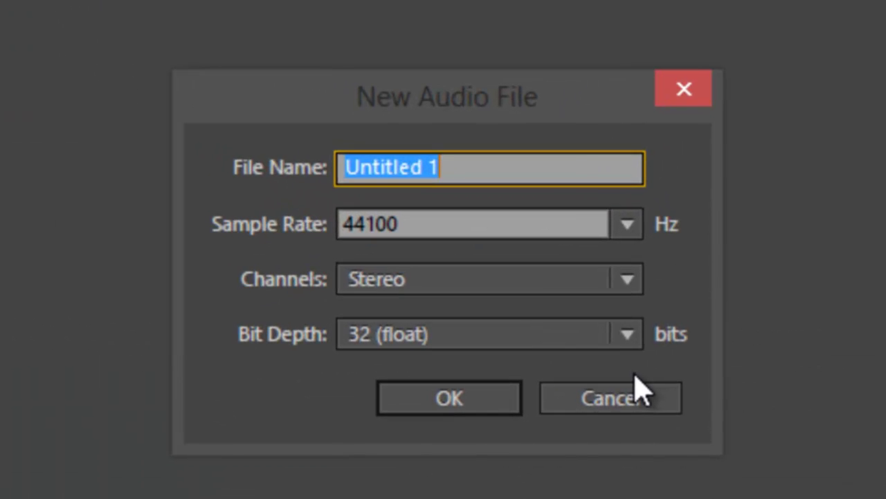
text(ROBOTRECFINA)
text(L1)
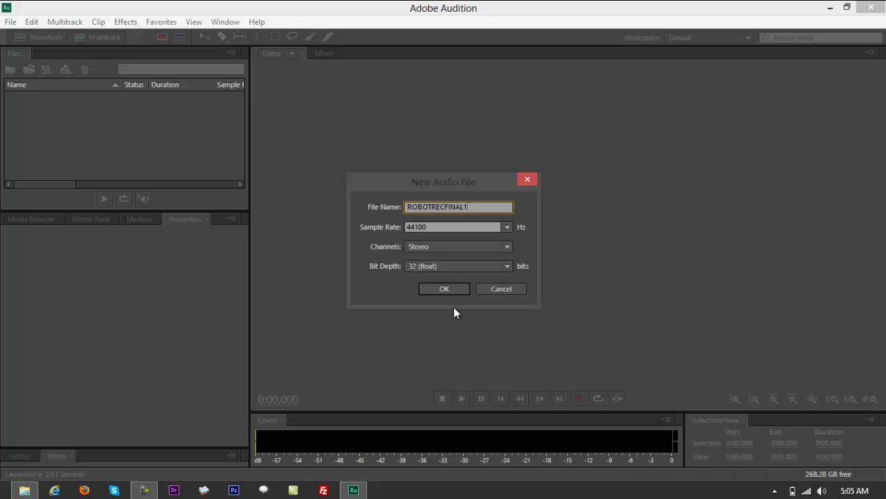
click(443, 289)
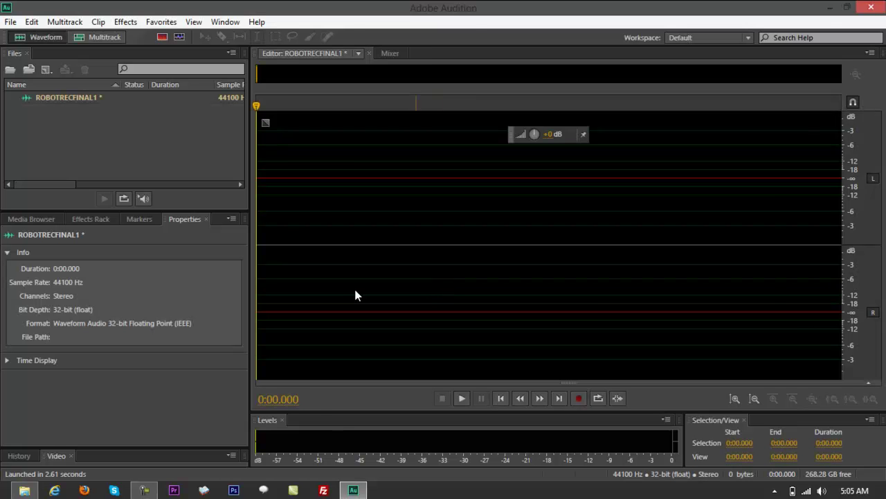
- Bring ROBOTRAW.mp3 from the Desktop folder into the waveform editor and play its opening second
click(22, 492)
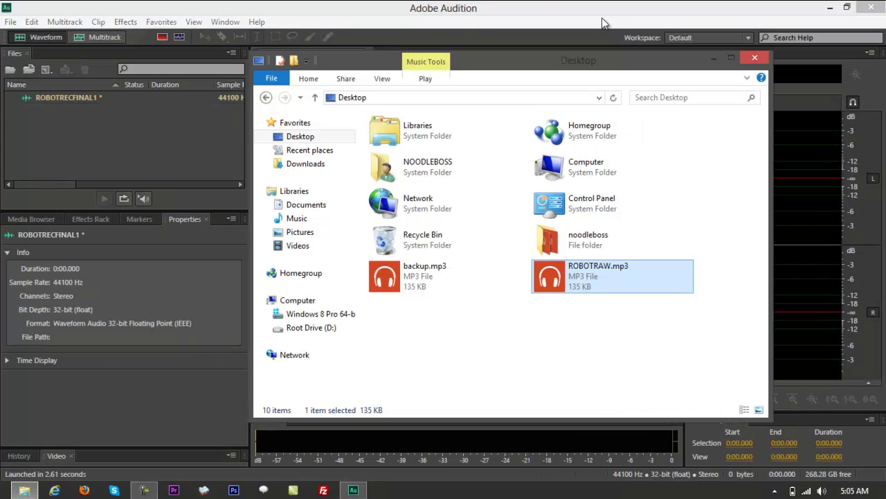
drag(537, 65, 296, 48)
drag(316, 272, 625, 293)
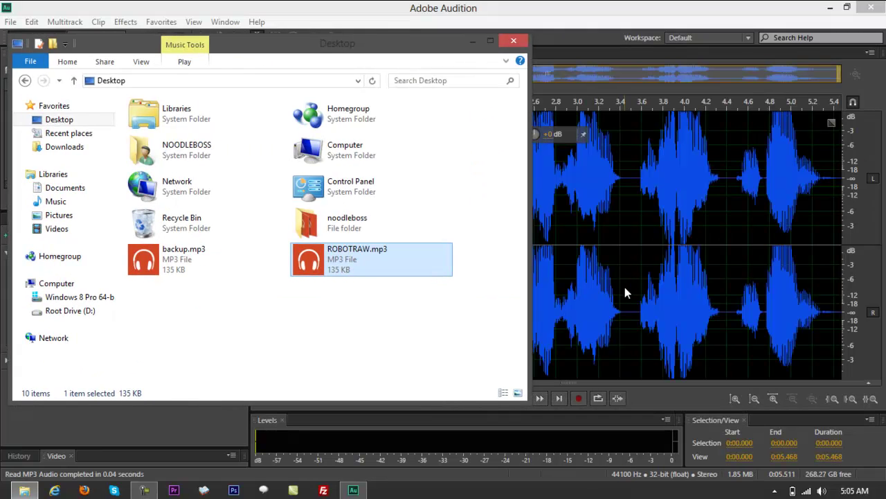
click(586, 15)
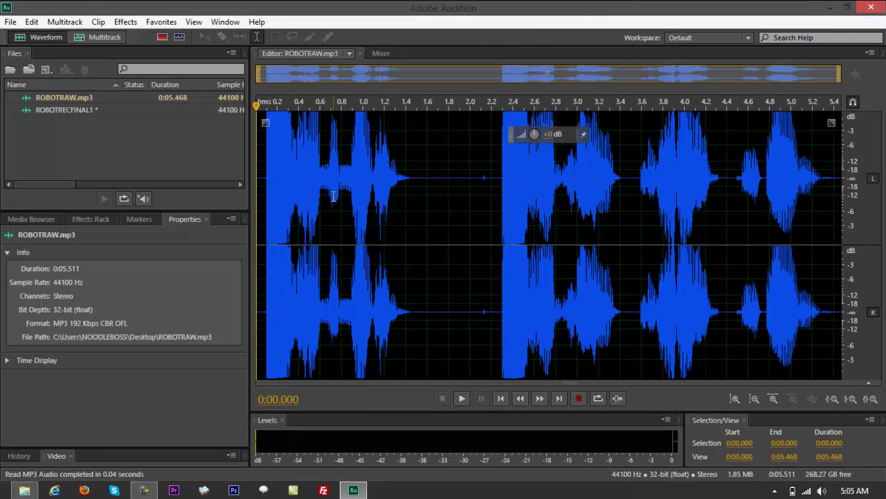
key(space)
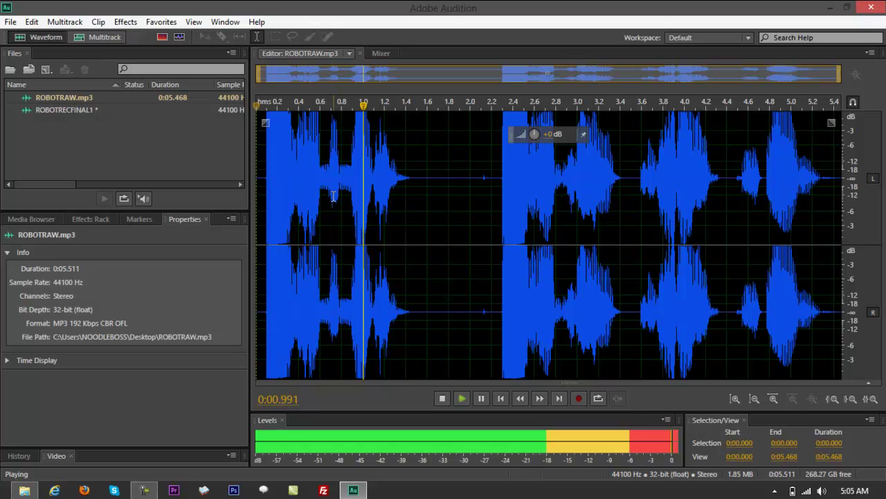
key(space)
click(403, 203)
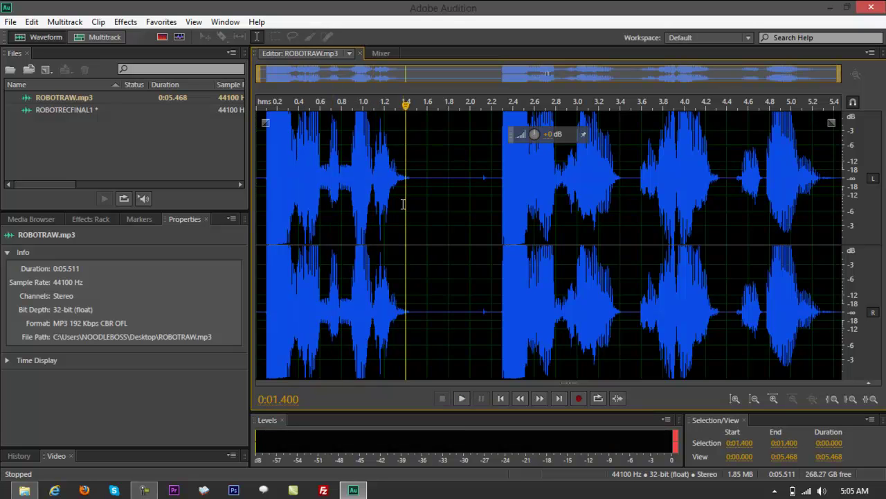
- Apply Convolution Reverb with the Unreal Chamber preset to the entire ROBOTRAW.mp3 waveform and play the result
double_click(404, 203)
right_click(410, 165)
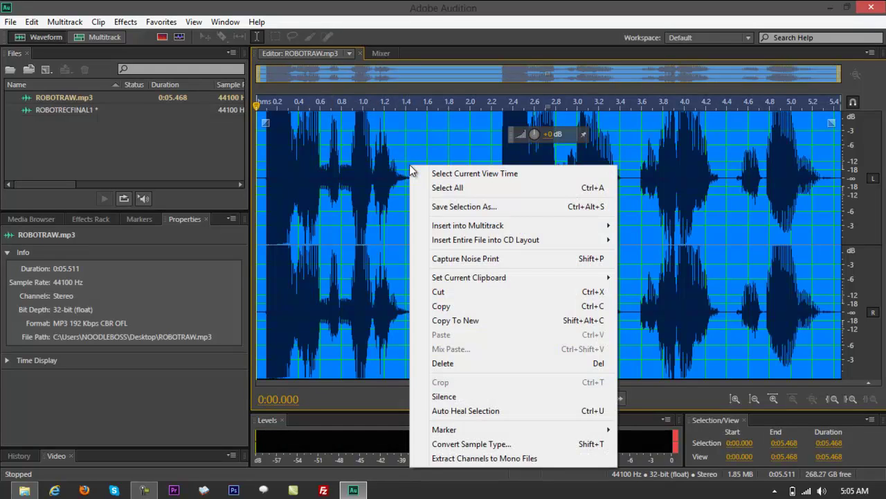
click(124, 22)
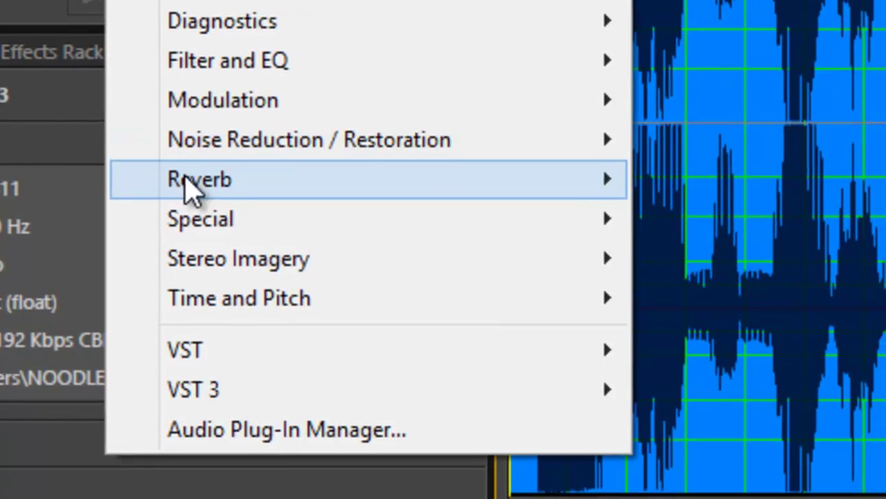
mouse_move(139, 194)
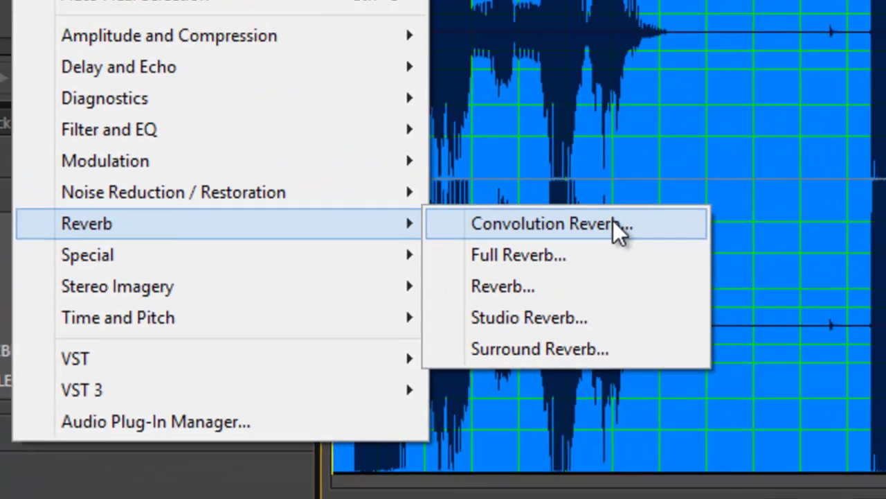
click(727, 195)
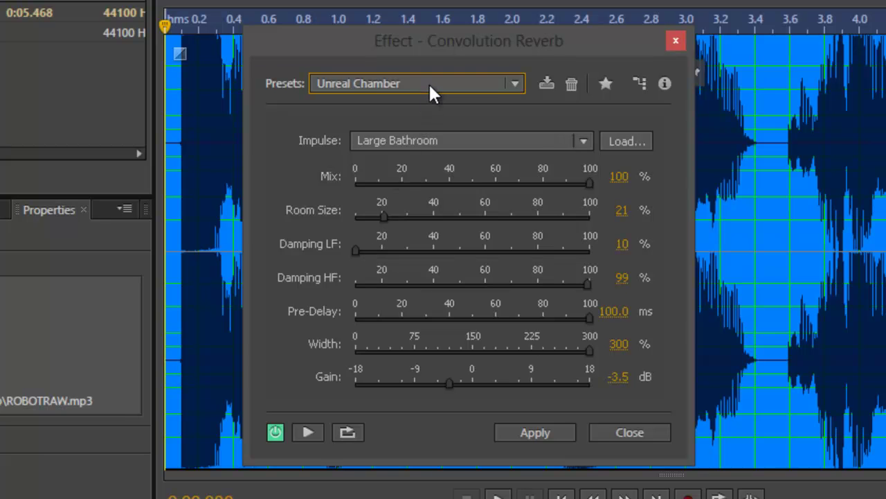
click(428, 82)
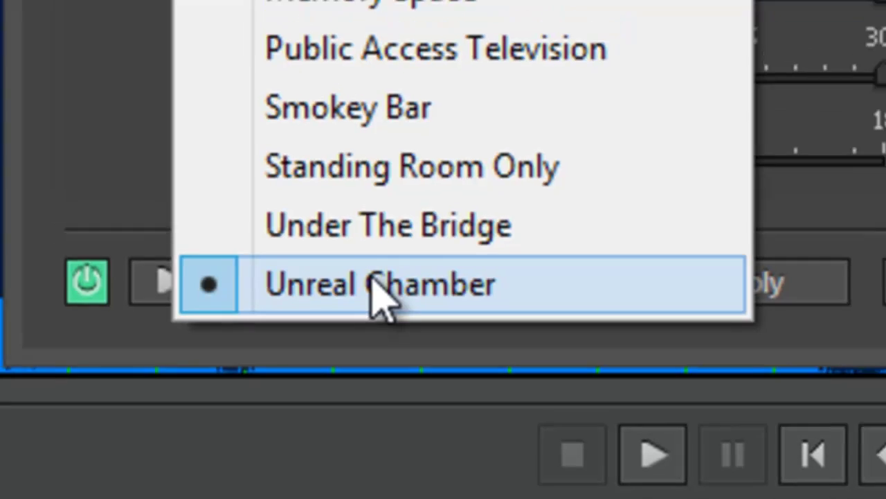
click(388, 434)
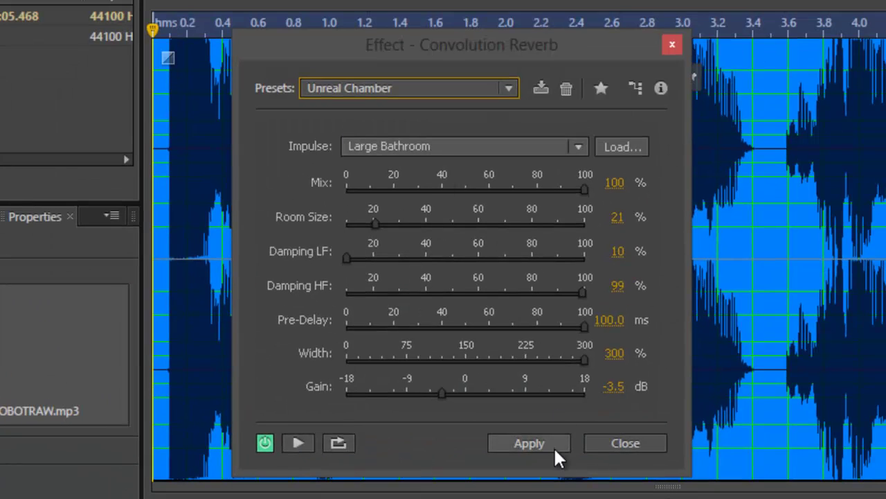
click(554, 446)
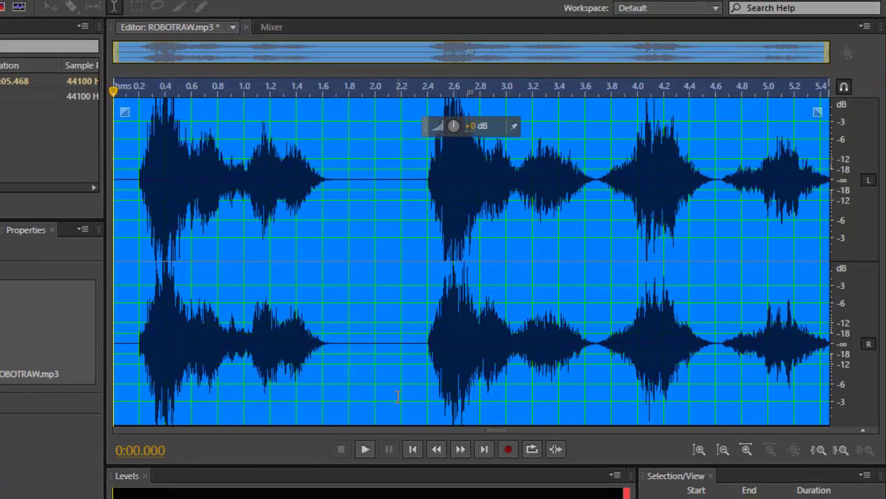
key(space)
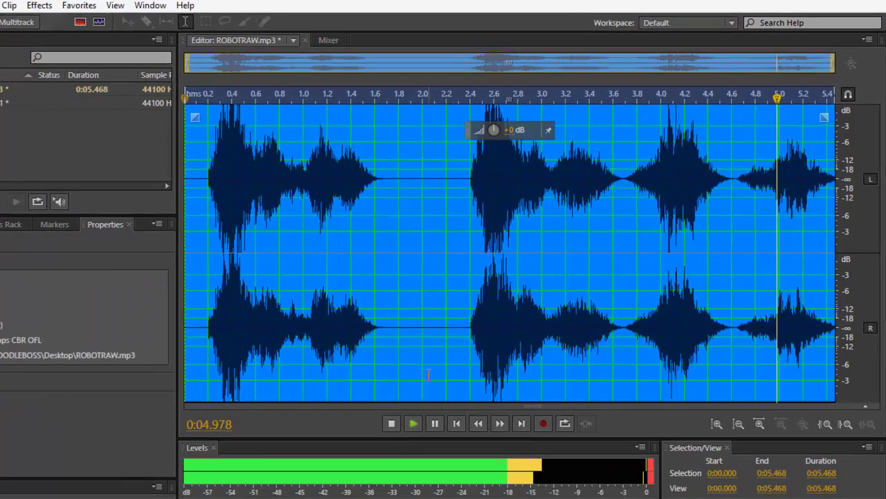
key(space)
- Save the selected reverb audio to the Desktop as CHAMBER.mp3 in MP3 Audio format
right_click(482, 178)
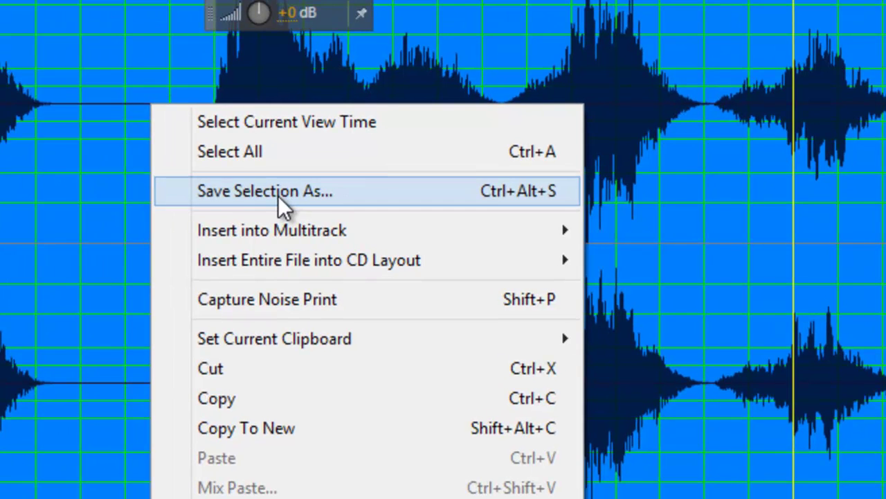
click(279, 196)
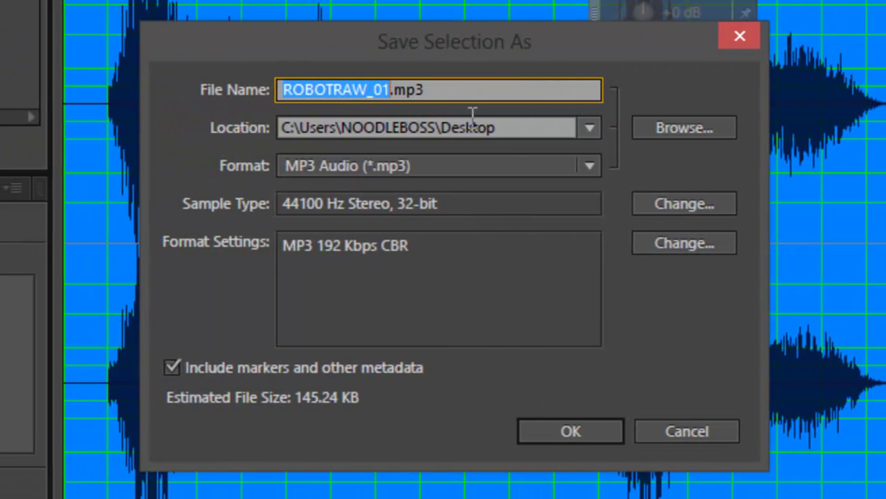
text(CHAMBER)
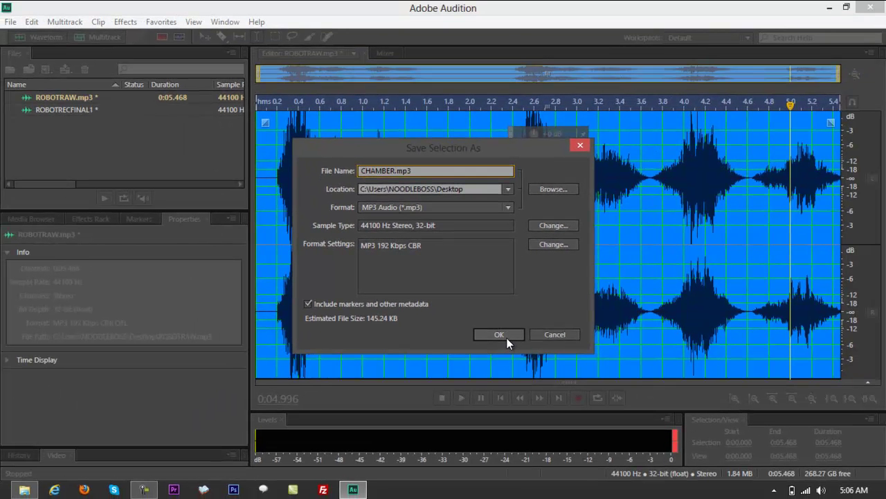
click(506, 338)
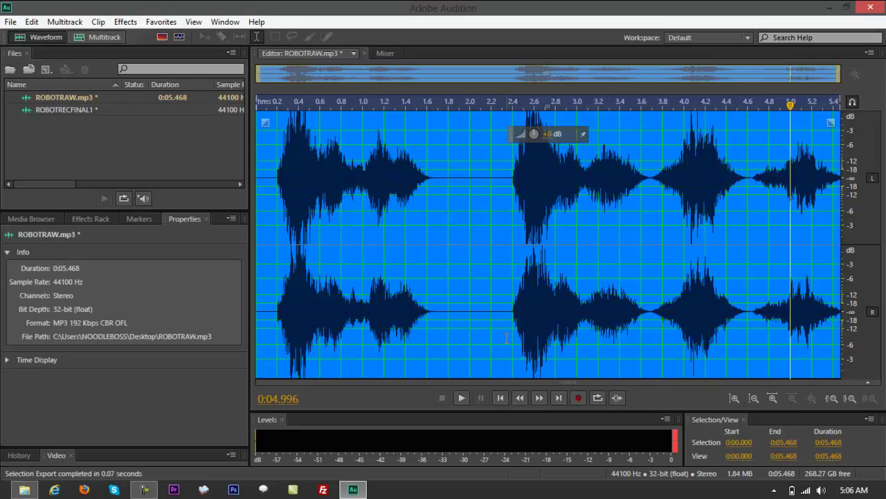
- Select the whole ROBOTRAW.mp3 waveform and delete it
click(457, 272)
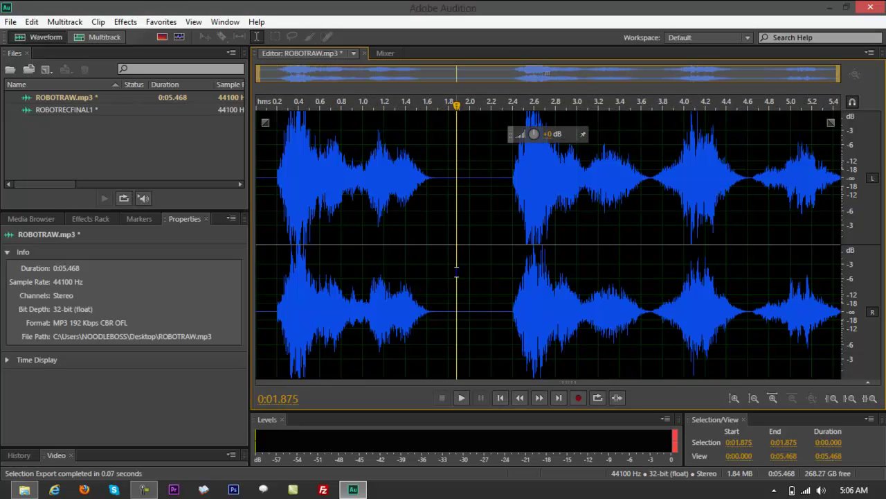
key(ctrl+a)
key(Delete)
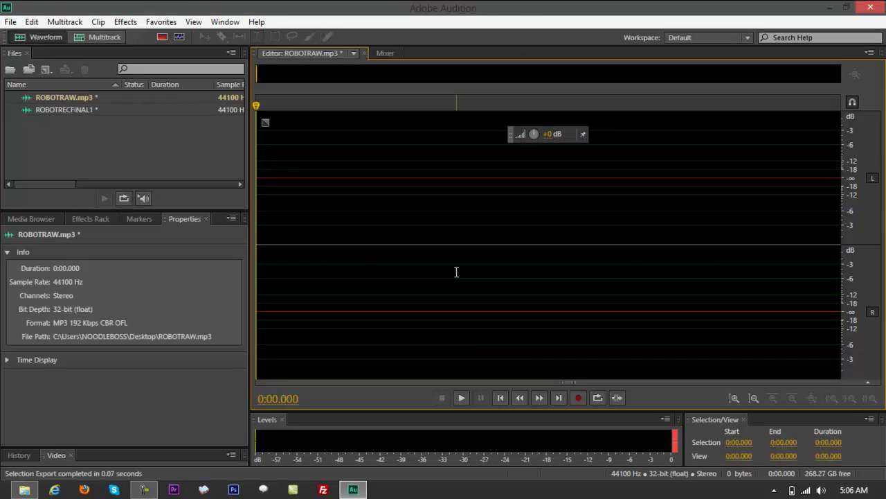
- Move the Desktop folder window aside, and restart Adobe Audition without saving the open files
click(27, 490)
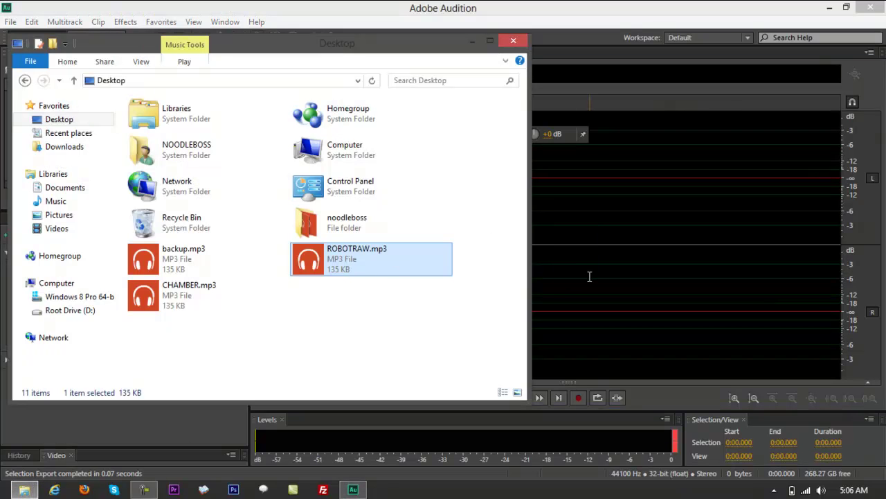
drag(410, 47, 706, 208)
click(871, 7)
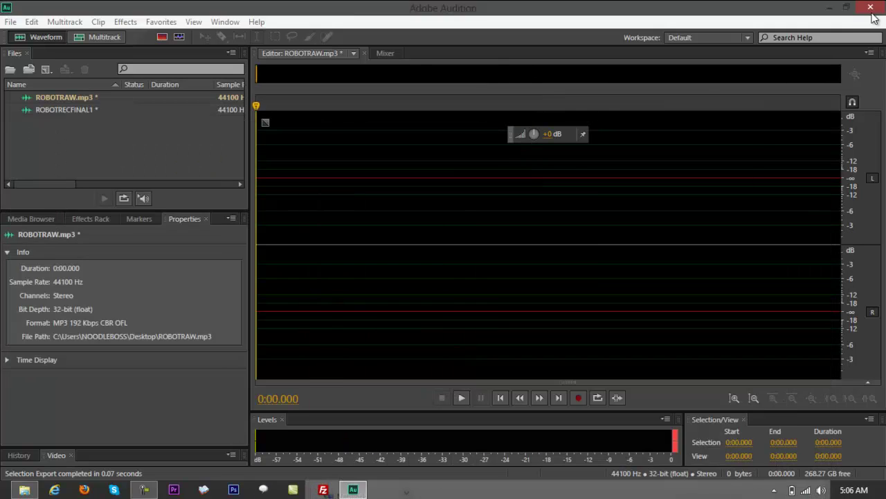
click(494, 263)
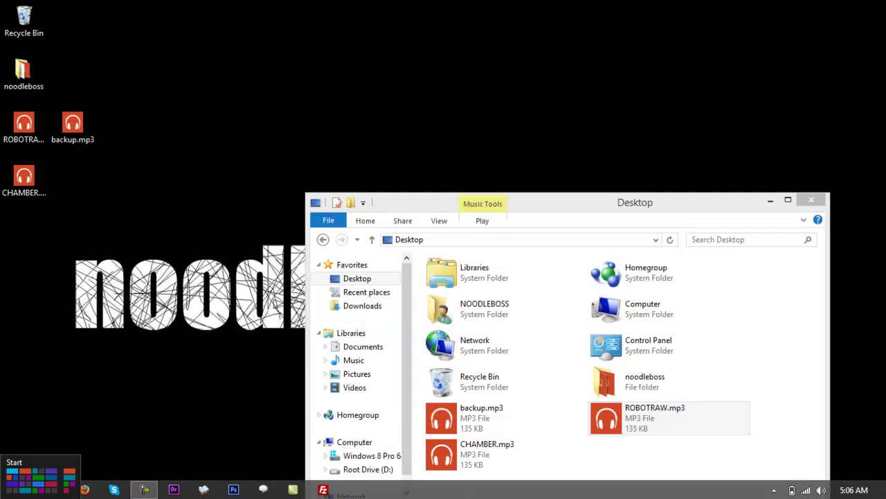
click(7, 491)
click(305, 325)
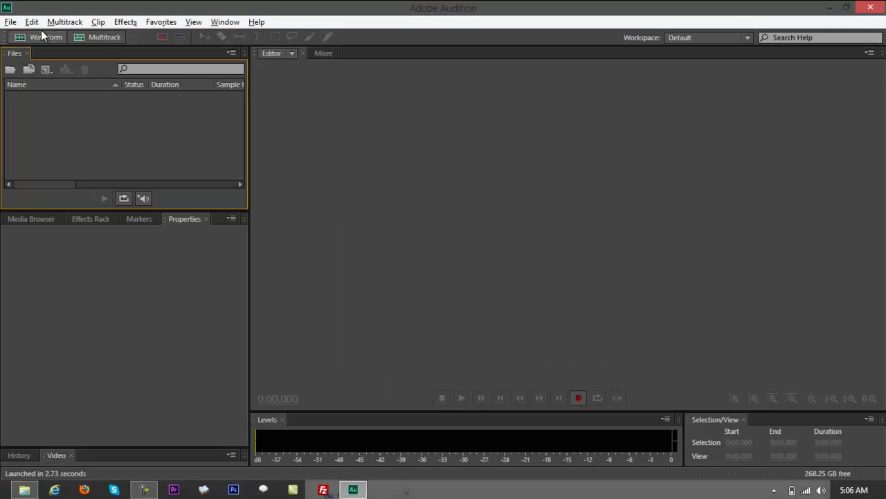
- Create a stereo audio file at 44100 Hz and 32-bit float, and open ROBOTRAW.mp3 from the Desktop folder
click(40, 35)
click(453, 186)
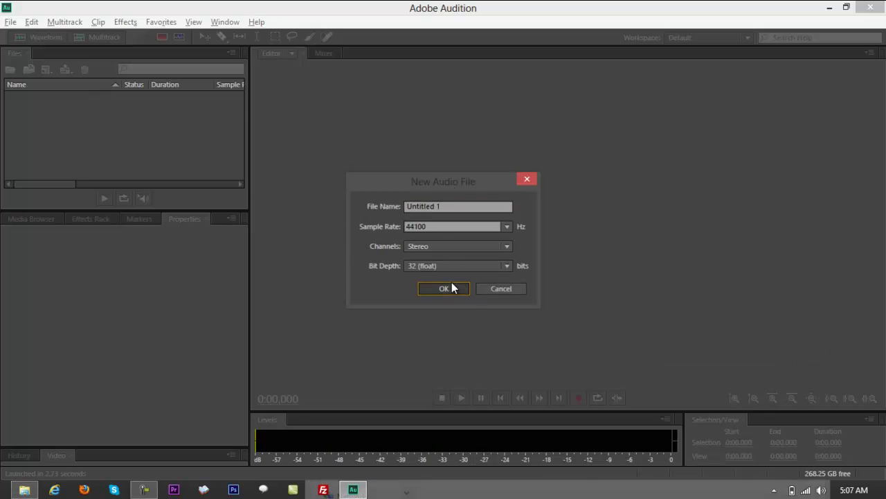
click(451, 289)
key(alt+Tab)
drag(630, 419, 375, 156)
click(375, 156)
- Apply the Flanger effect with the Vocal Flange preset to the entire ROBOTRAW.mp3 waveform and play the result
key(ctrl+a)
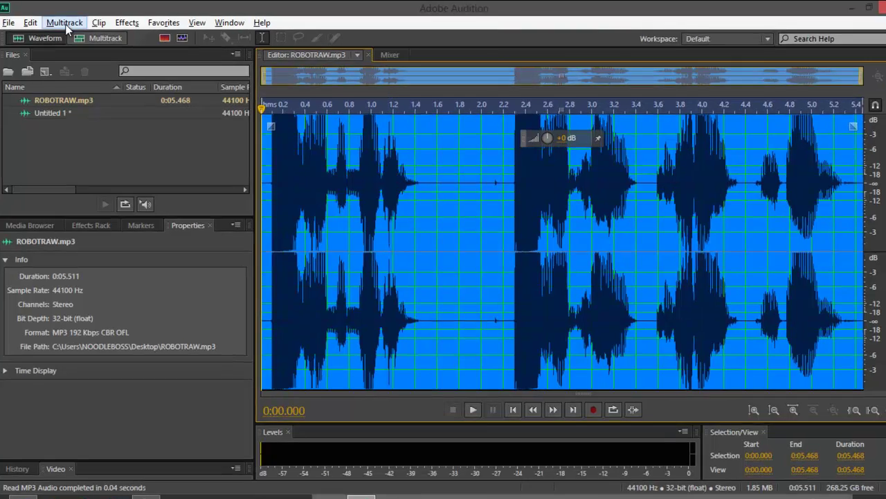
click(126, 21)
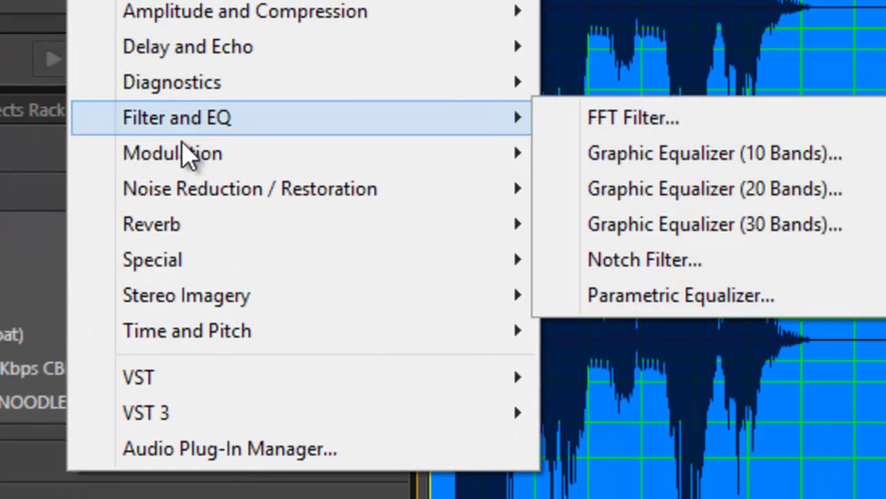
mouse_move(241, 383)
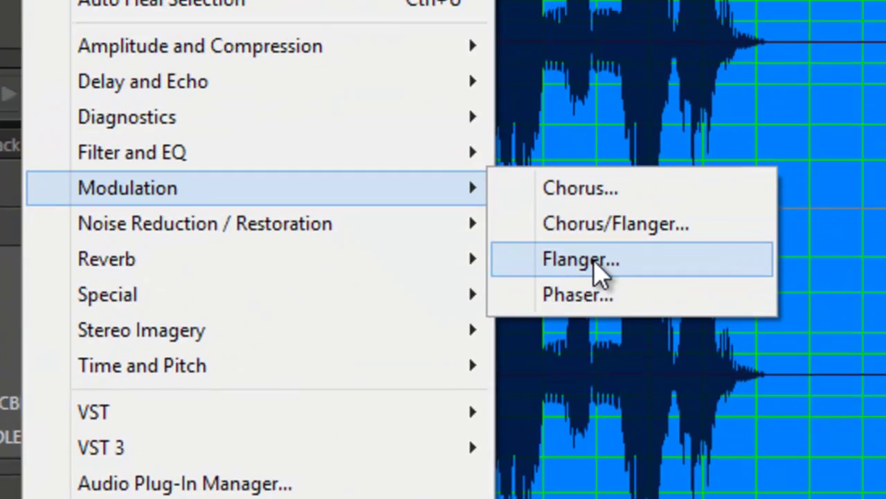
click(600, 272)
click(366, 148)
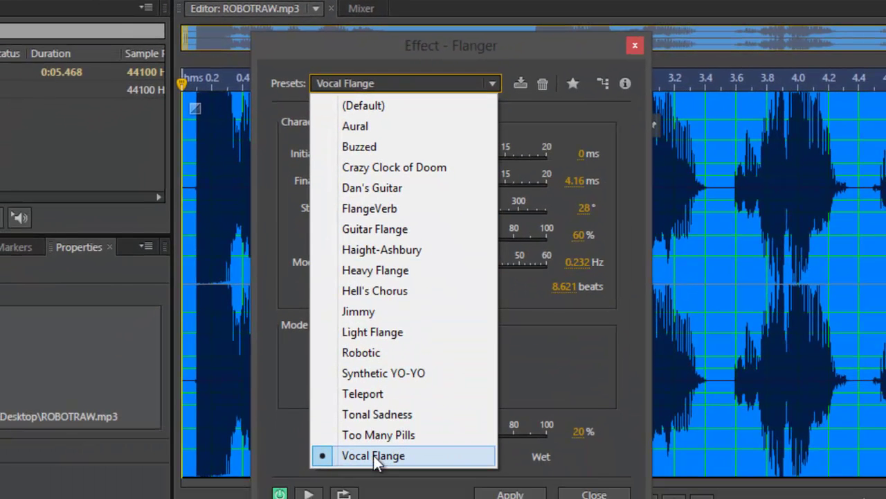
click(373, 455)
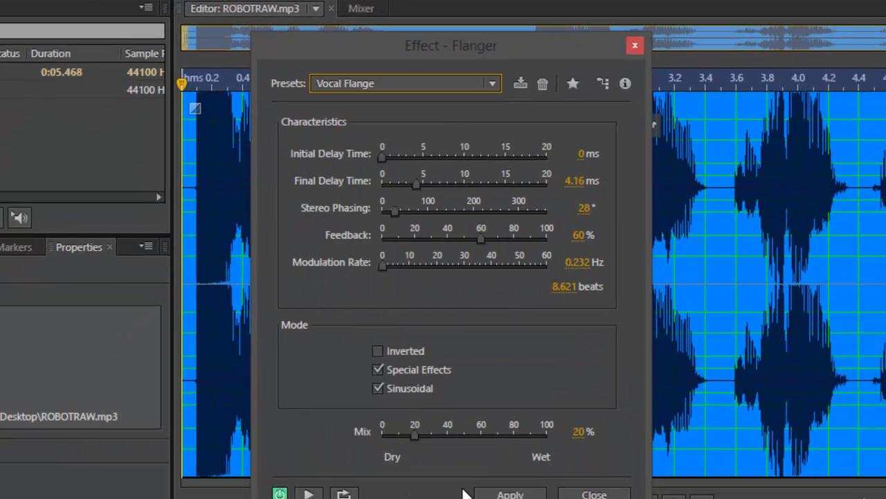
click(526, 494)
key(space)
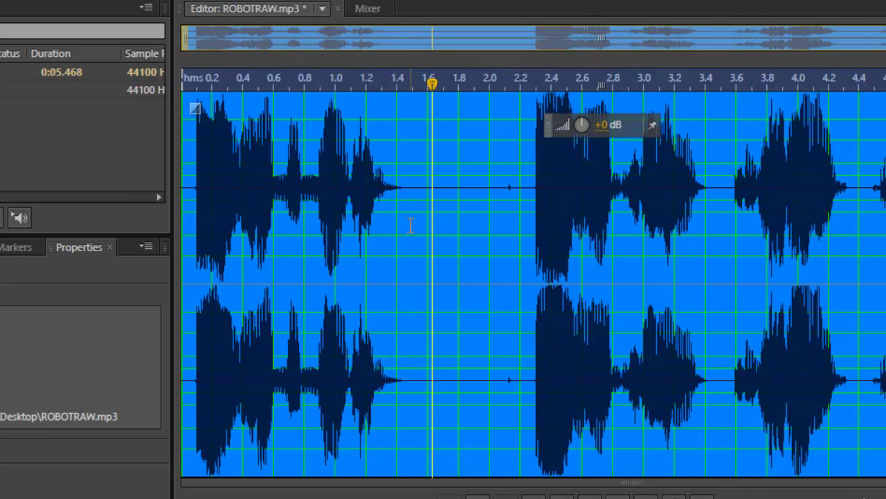
- Save the flanged selection to the Desktop as vocalflange.mp3 in MP3 Audio format
right_click(416, 183)
click(489, 242)
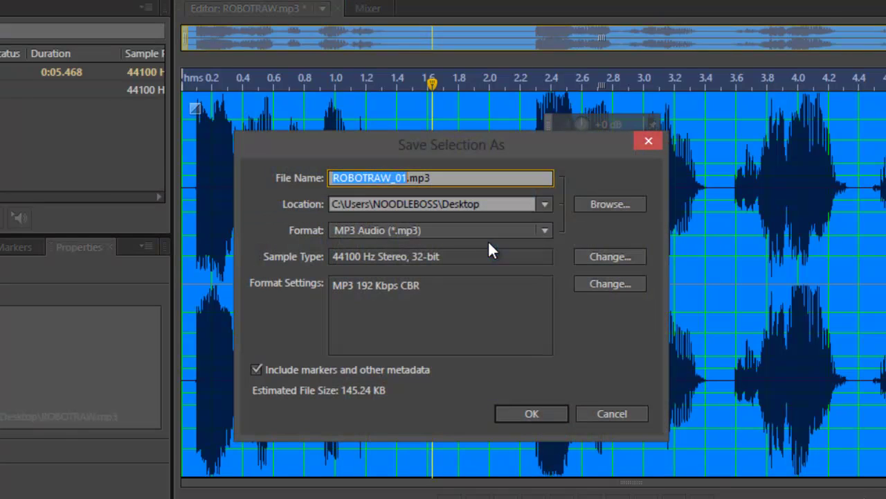
text(vocalflange)
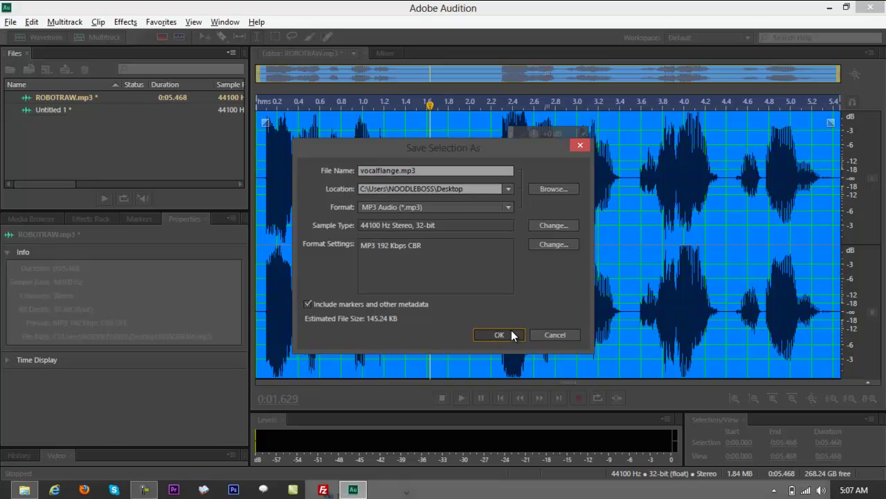
click(527, 403)
- Close Adobe Audition without saving any of the open files, and start it again
click(509, 326)
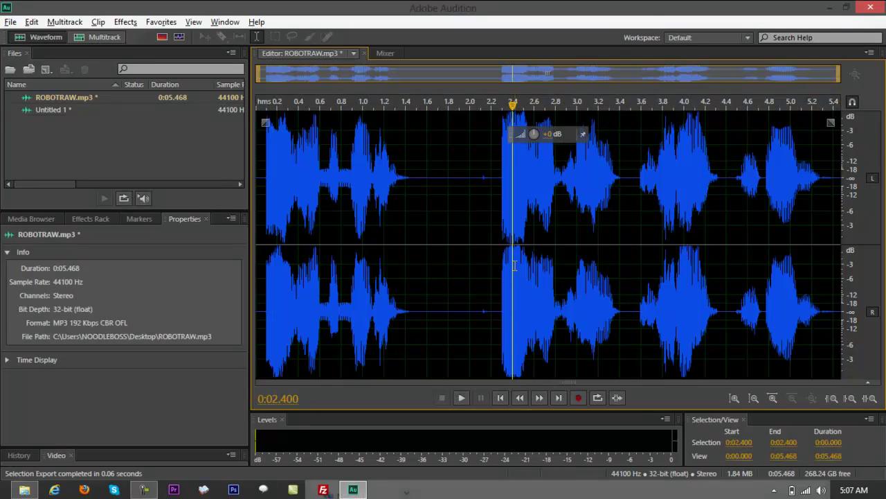
key(ctrl+w)
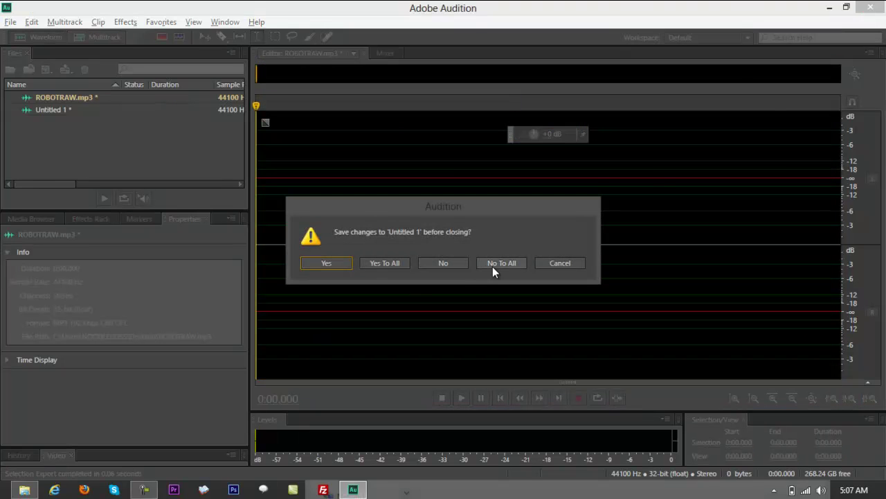
click(494, 266)
key(super)
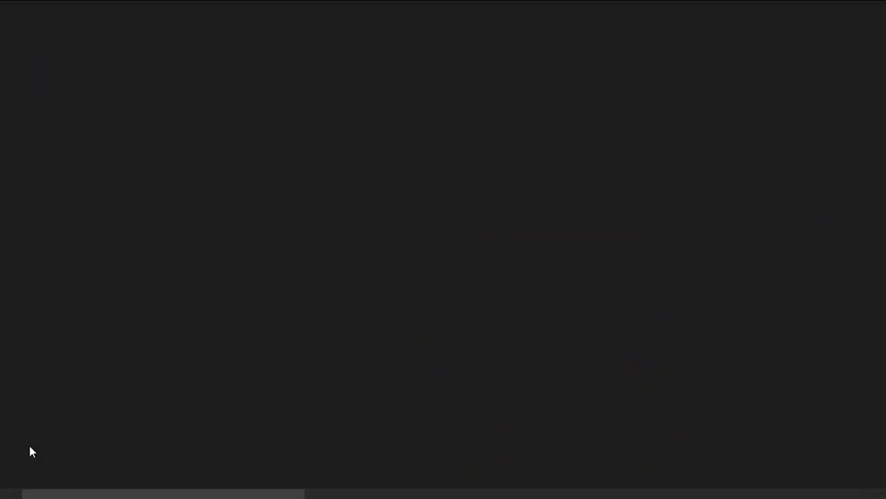
key(super)
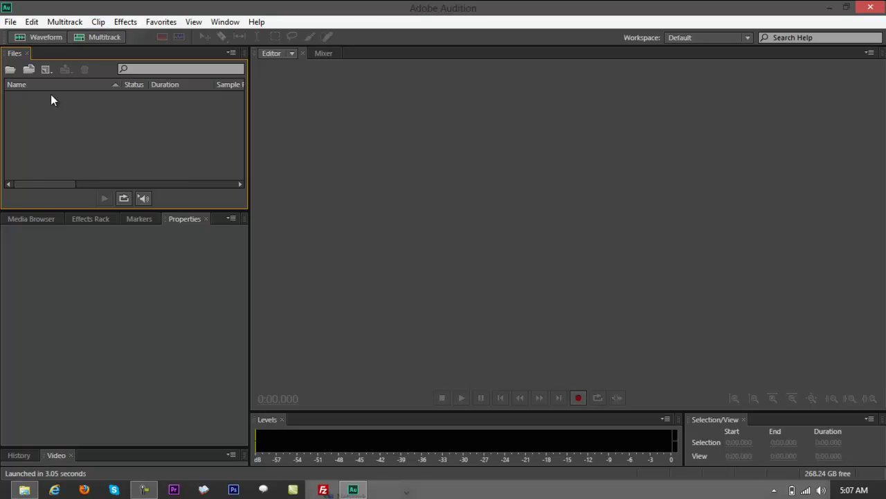
- Open the original ROBOTRAW.mp3 from the Desktop folder and select its whole waveform
click(20, 490)
drag(642, 423, 412, 142)
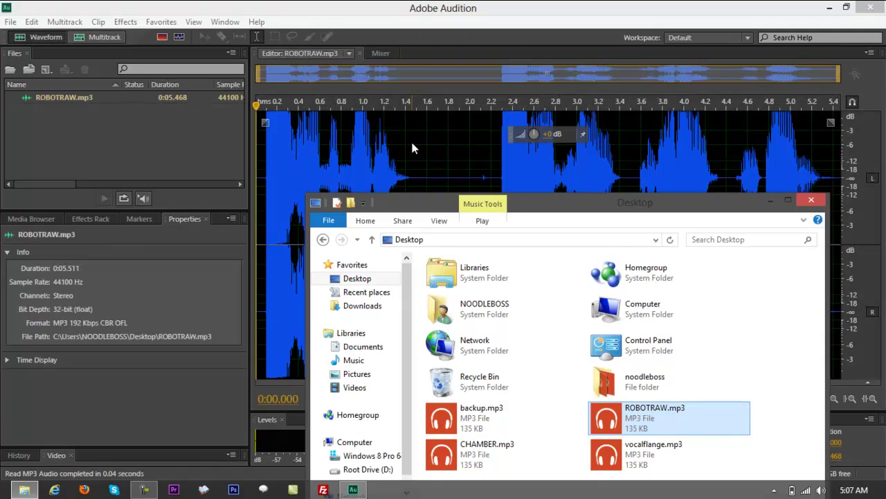
key(ctrl+a)
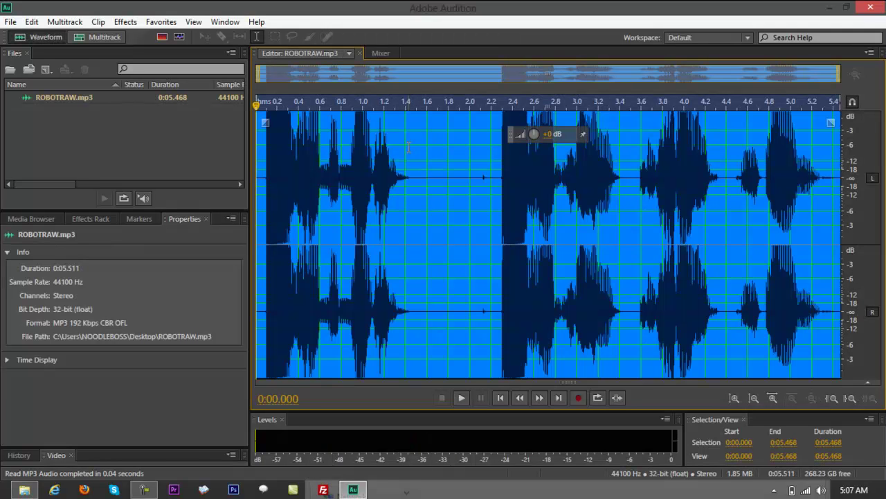
click(367, 167)
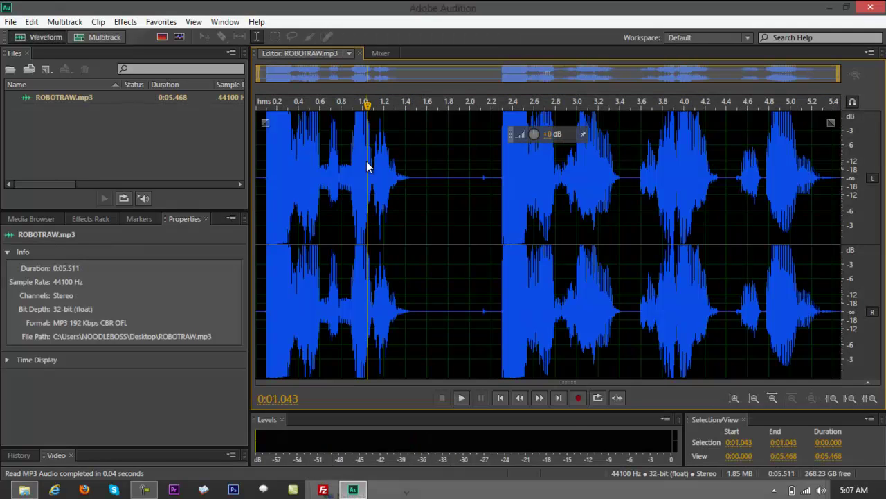
right_click(369, 166)
click(404, 184)
- Insert the selected audio into a new multitrack session named FINALROBOTAUDIO at 44100 Hz with a stereo master
right_click(332, 159)
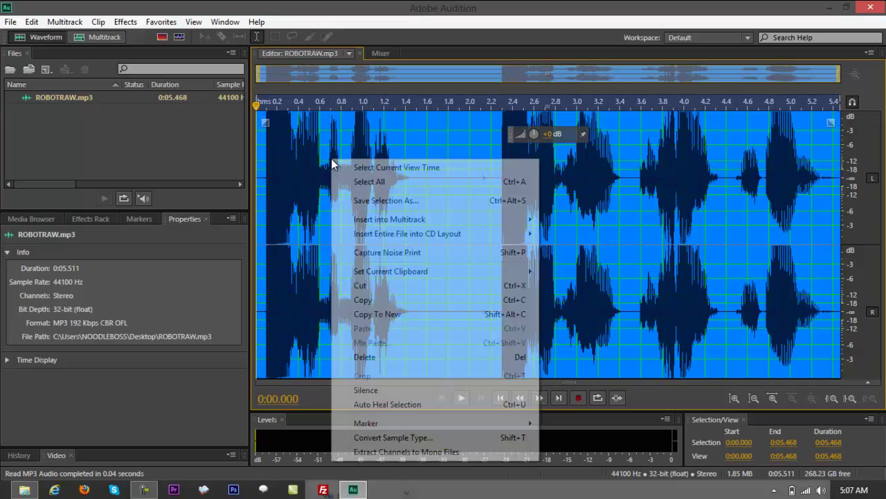
mouse_move(376, 220)
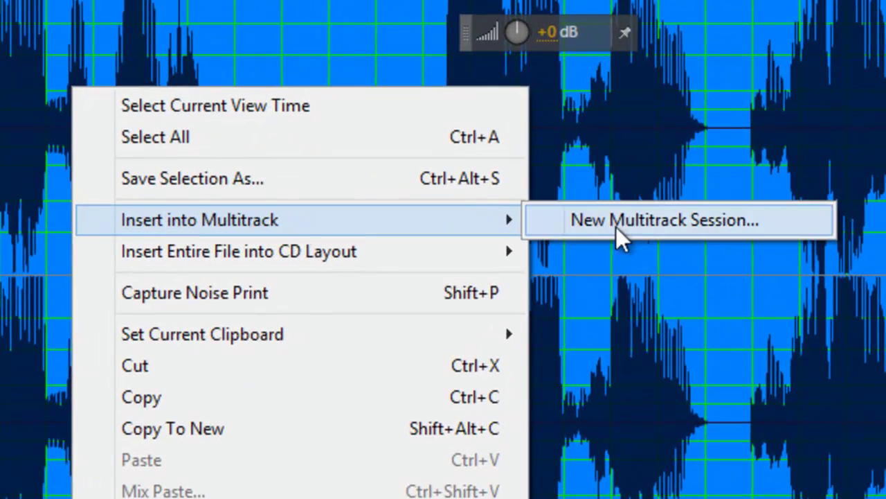
click(587, 219)
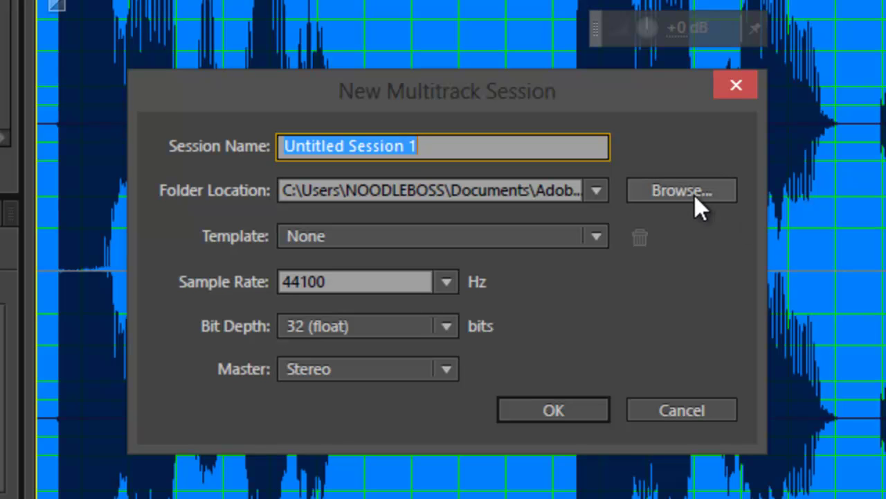
text(FINALROBOTAUDIO)
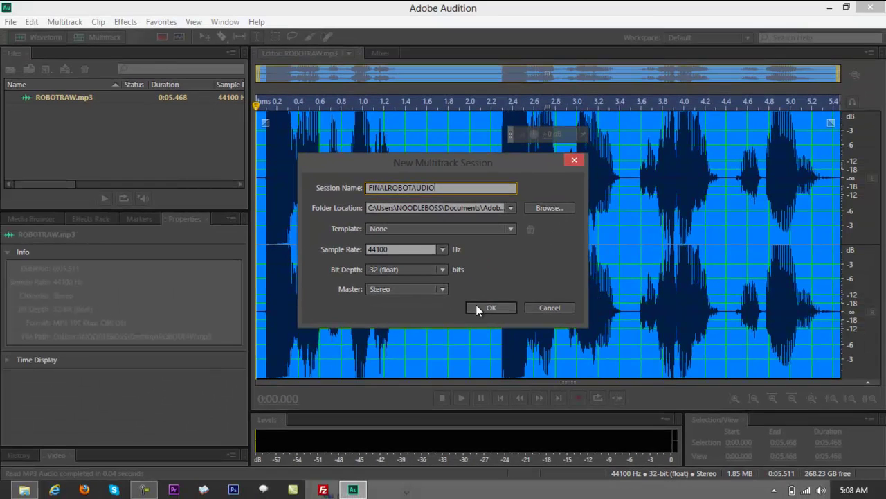
click(477, 307)
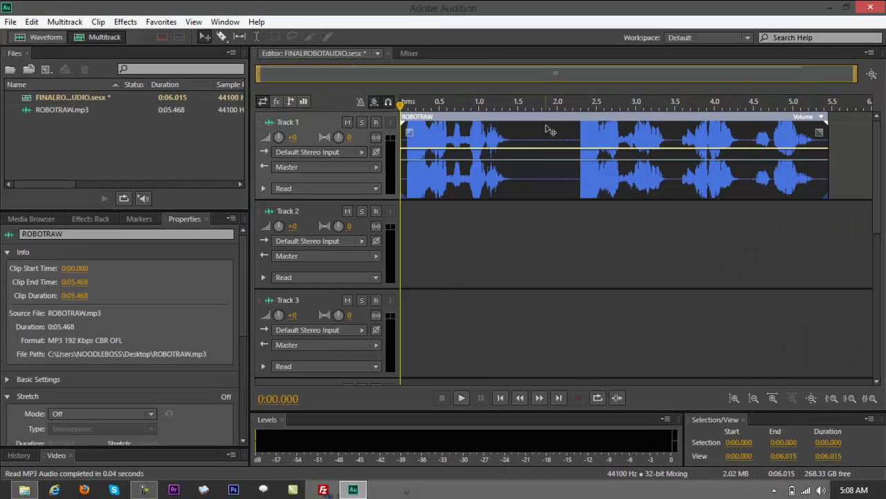
- Open the stretch properties of the ROBOTRAW clip on Track 1 and set its stretch mode to Realtime
right_click(522, 138)
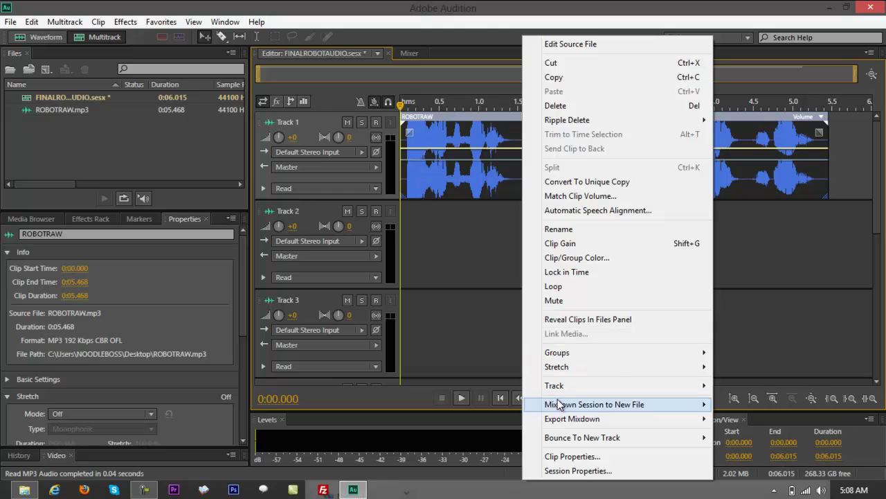
mouse_move(560, 364)
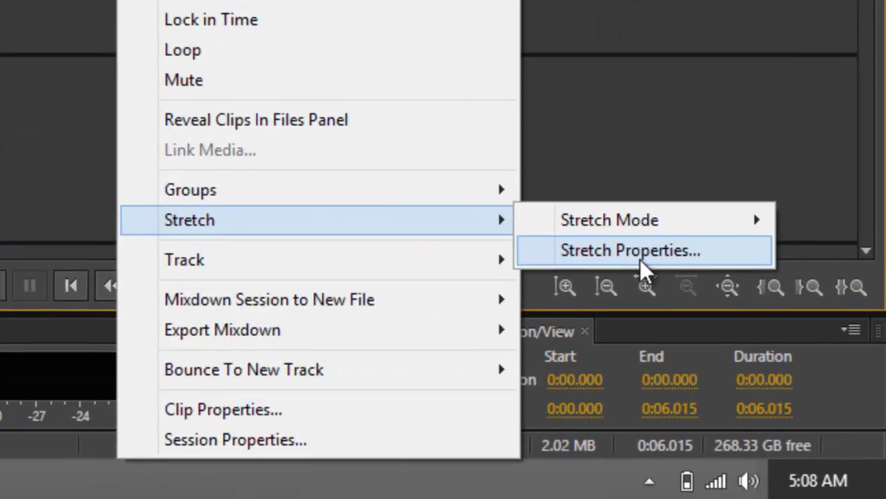
click(641, 255)
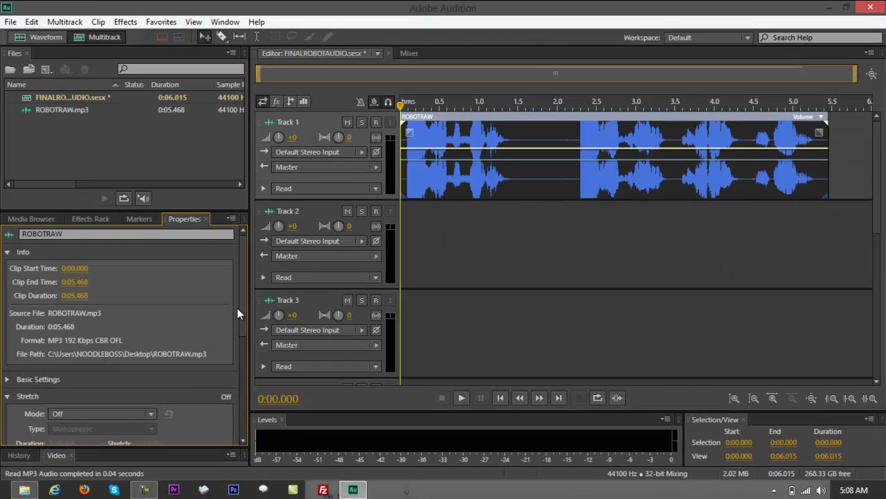
drag(237, 315, 244, 356)
click(121, 237)
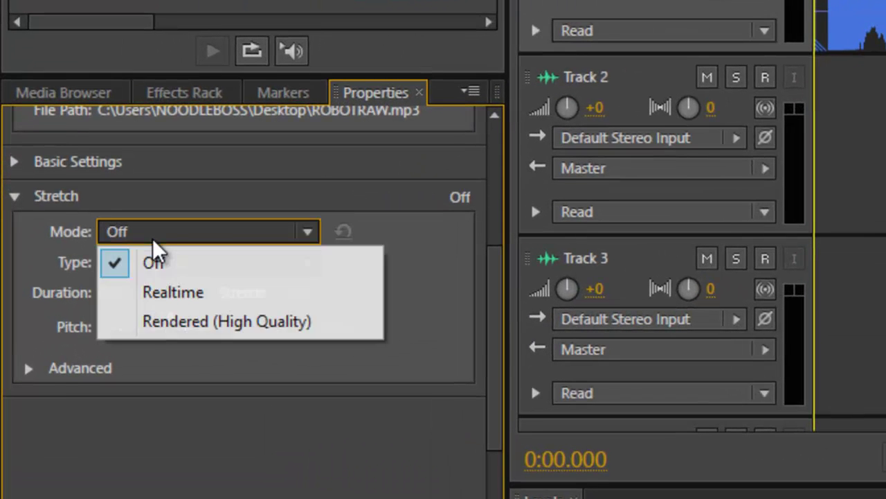
click(122, 299)
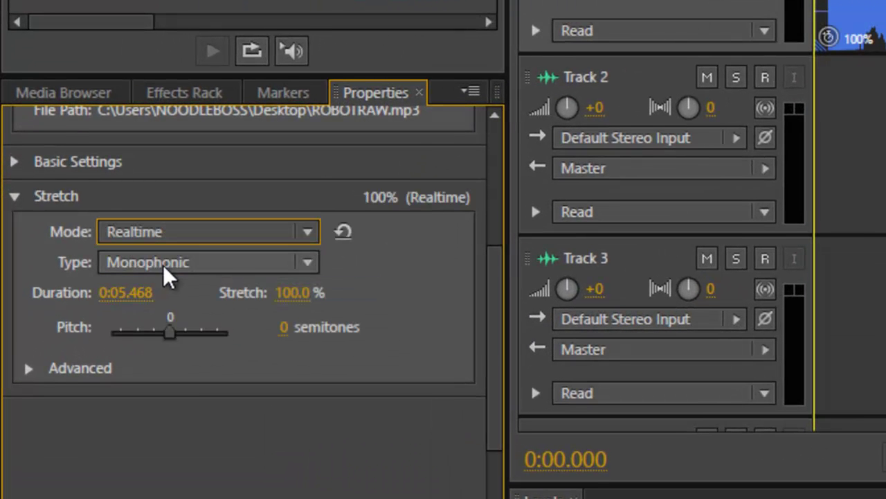
- Lower the Track 1 clip's pitch to -5.73 semitones and play part of the session
drag(164, 333, 147, 335)
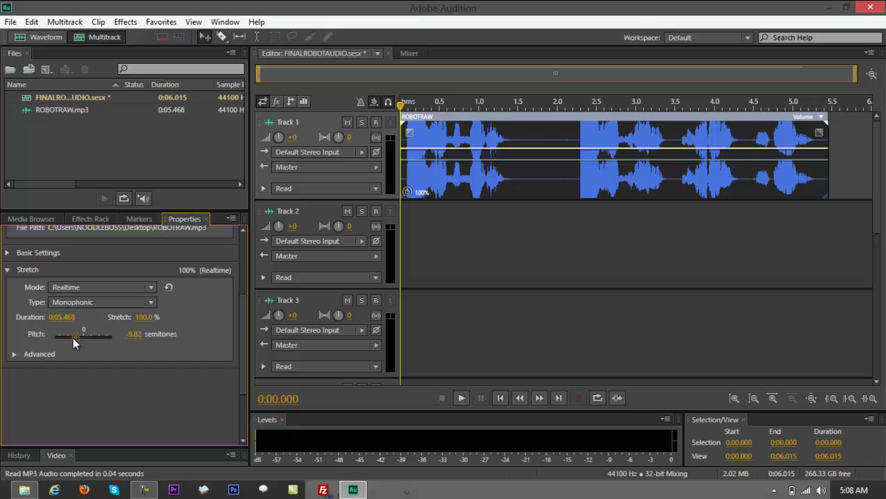
drag(73, 338, 73, 338)
drag(244, 327, 237, 305)
key(space)
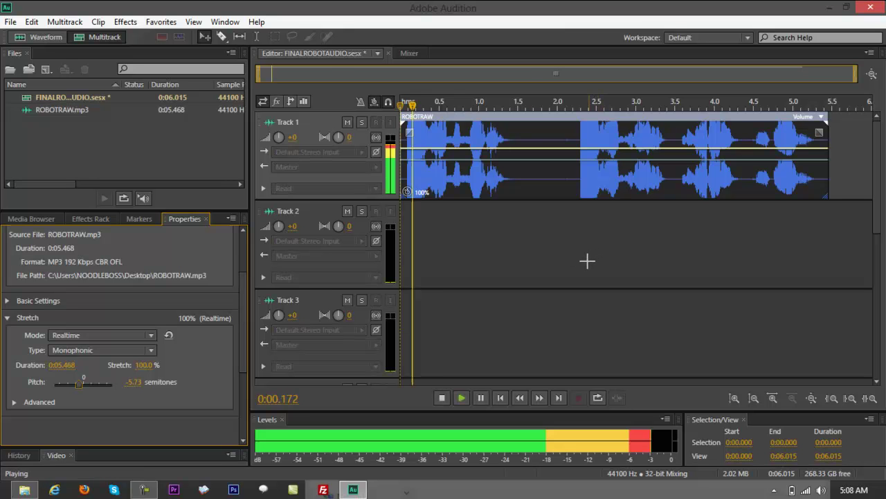
key(space)
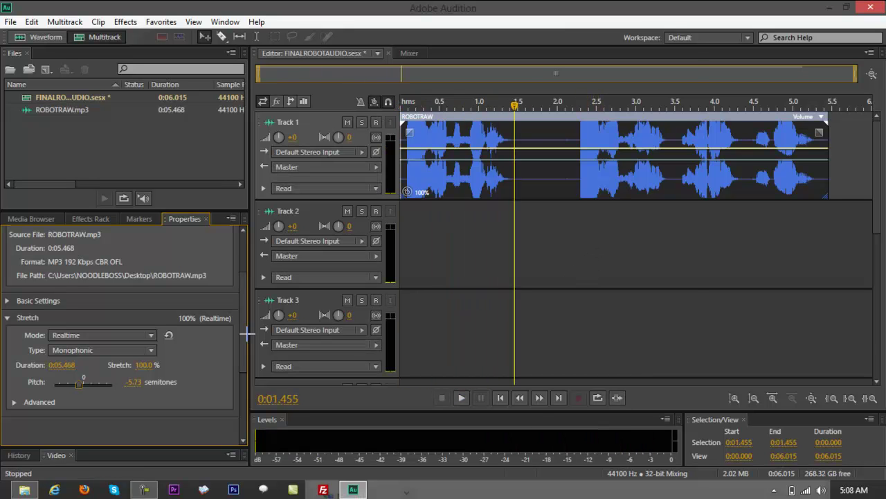
- Copy the pitch-lowered Track 1 clip onto Track 2 and Track 3, aligning both copies with the session start
right_click(507, 171)
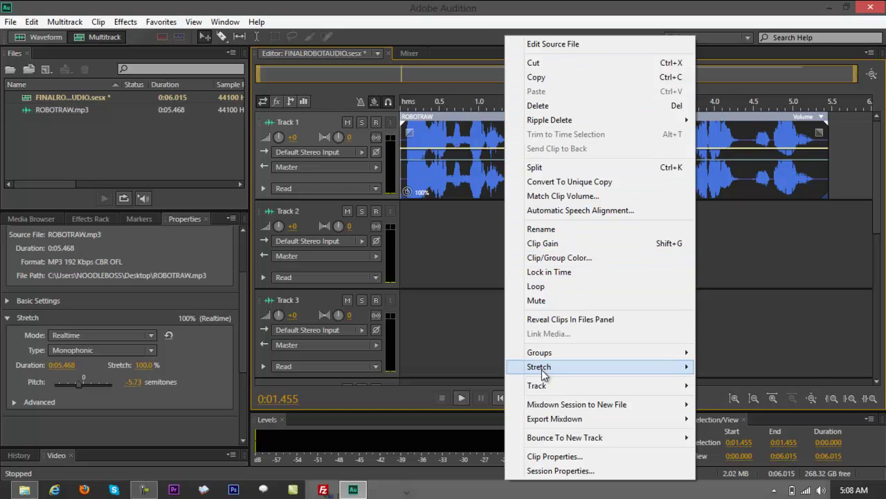
click(536, 80)
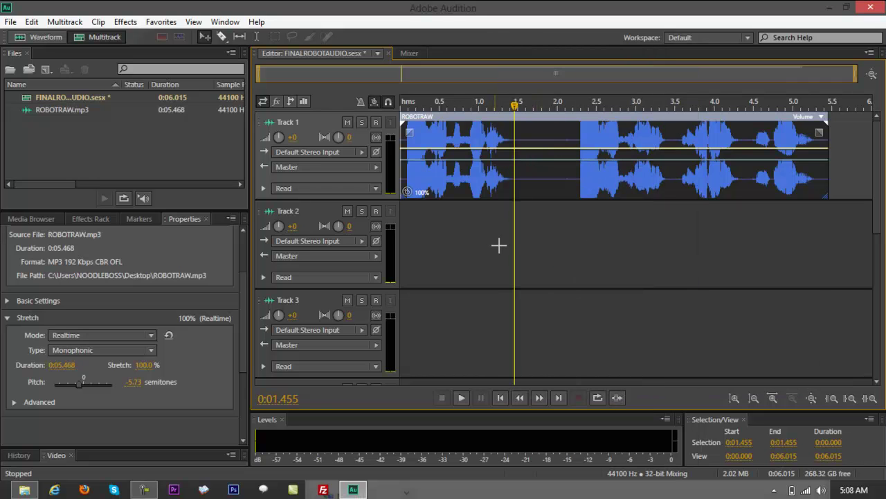
right_click(582, 245)
click(601, 252)
right_click(571, 328)
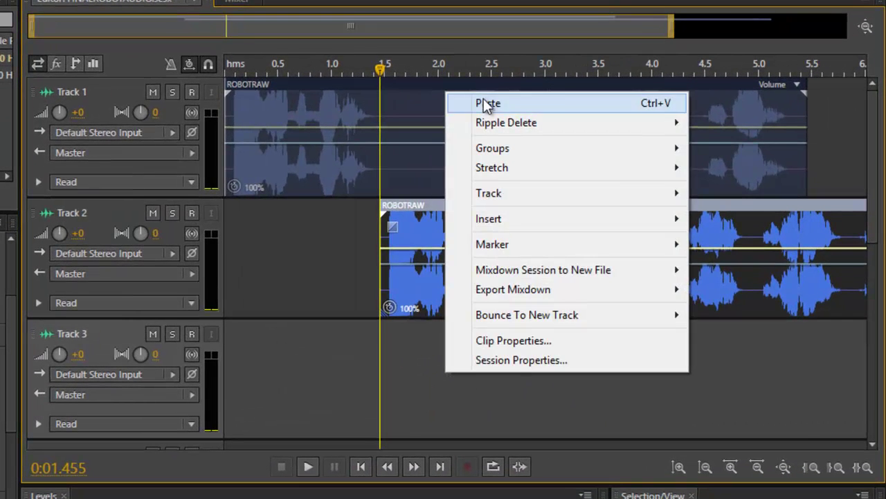
click(488, 104)
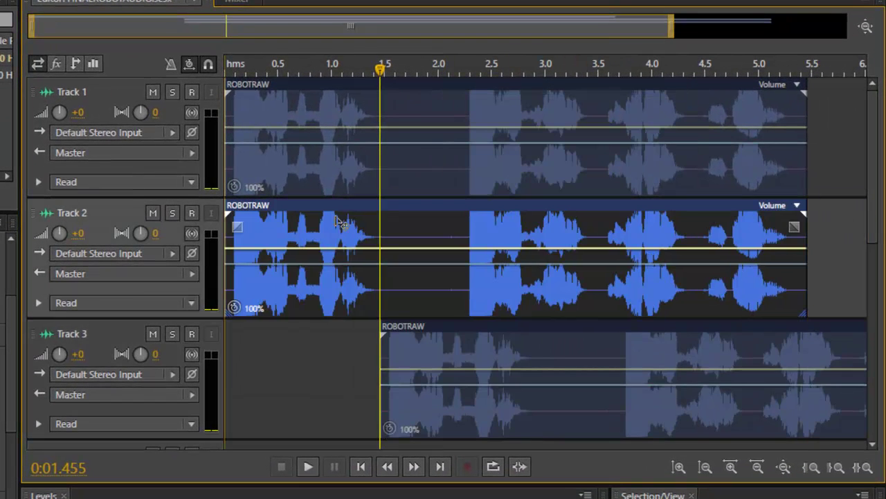
drag(489, 342, 335, 331)
drag(295, 332, 337, 369)
- Pan Track 2 to L53.7 and Track 3 to R48.7
drag(141, 233, 2, 234)
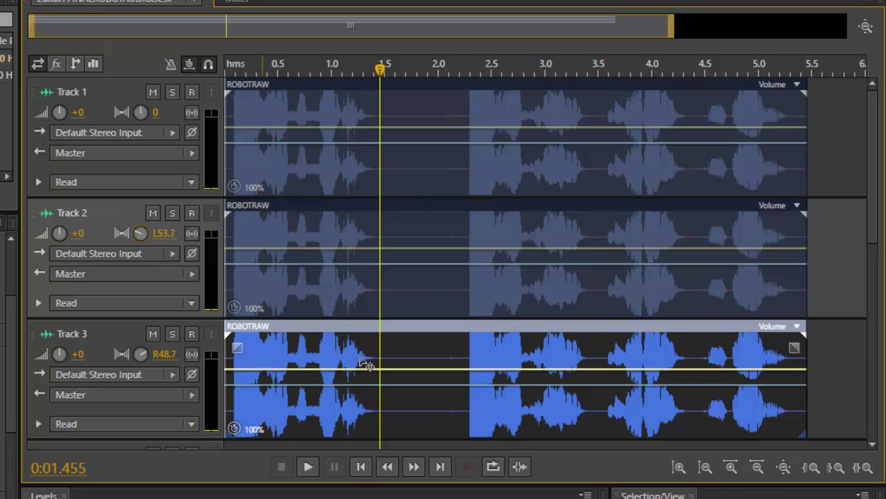
scroll(876, 147, down, 1)
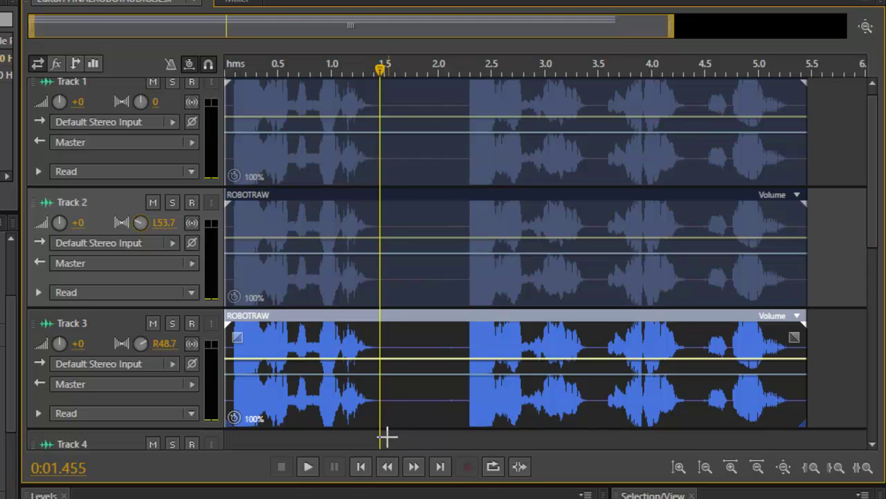
- Lower Track 1's volume to -5.7 dB
drag(65, 103, 31, 81)
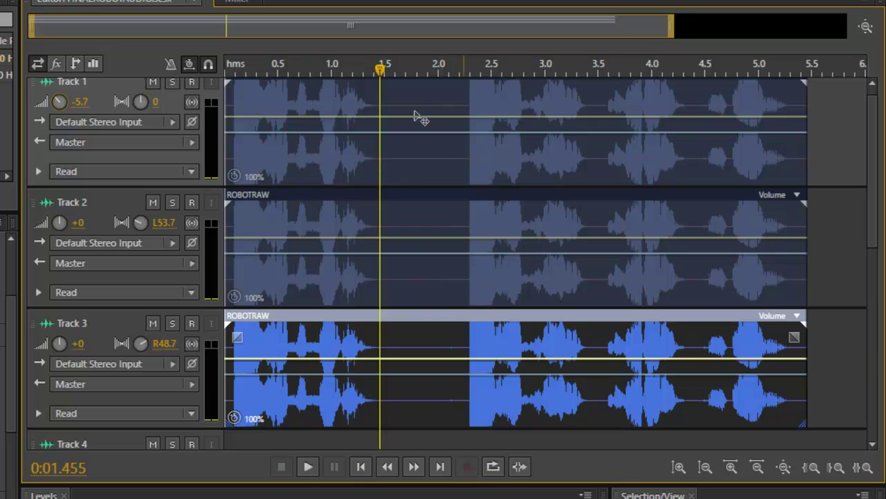
- Reduce the track heights to fit more tracks and add vocalflange.mp3 from the Desktop folder to Track 4
click(711, 467)
click(706, 468)
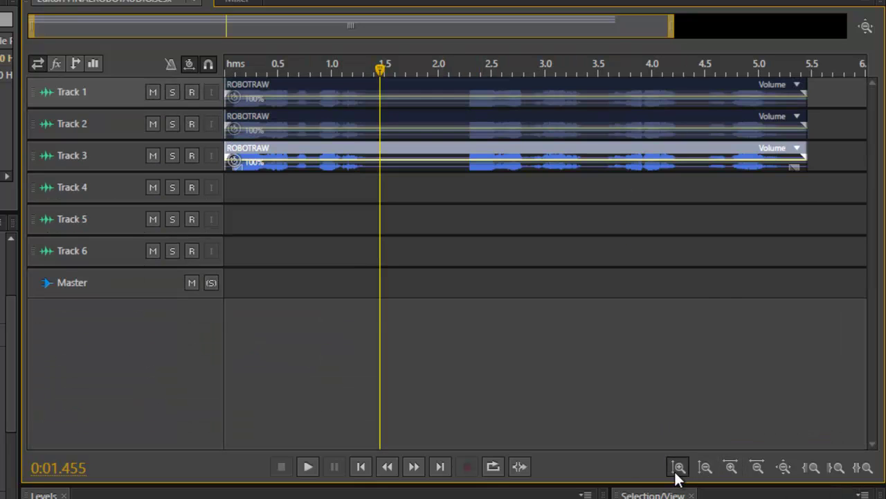
click(678, 468)
click(24, 489)
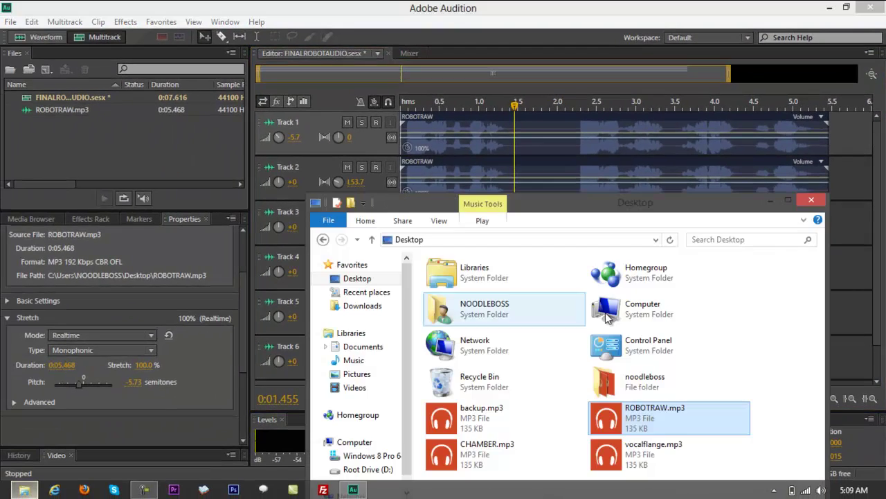
drag(572, 208, 231, 37)
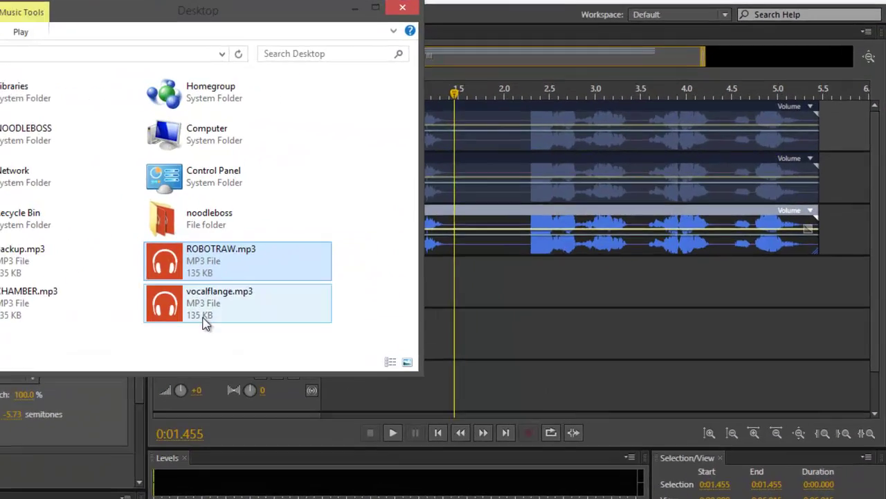
drag(206, 323, 470, 297)
- Colour the vocalflange clip on Track 4 orange and align it with the session start
right_click(606, 291)
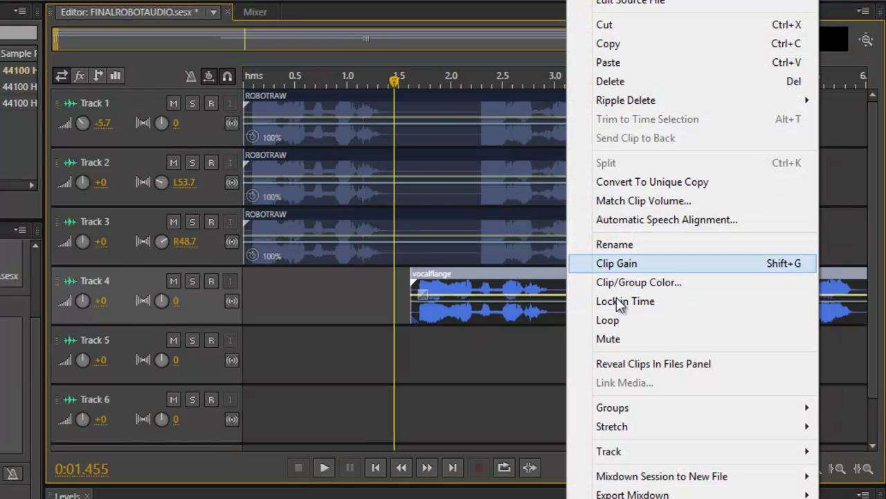
click(626, 282)
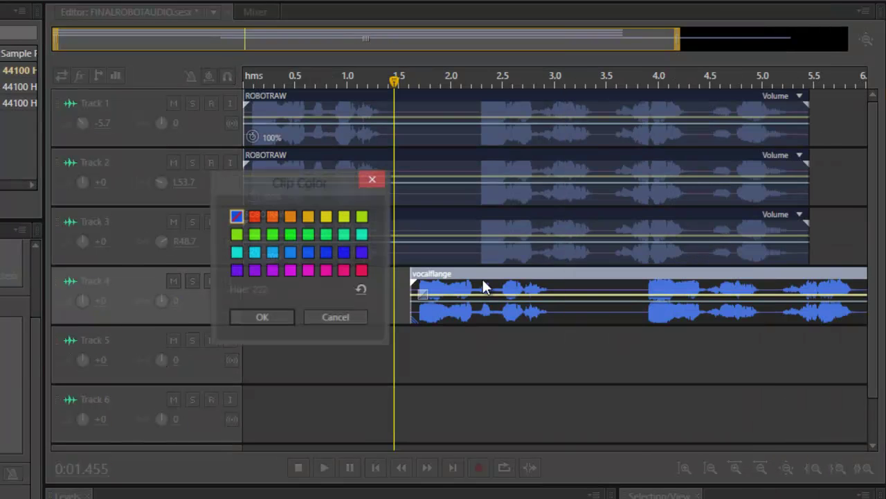
click(290, 217)
click(248, 323)
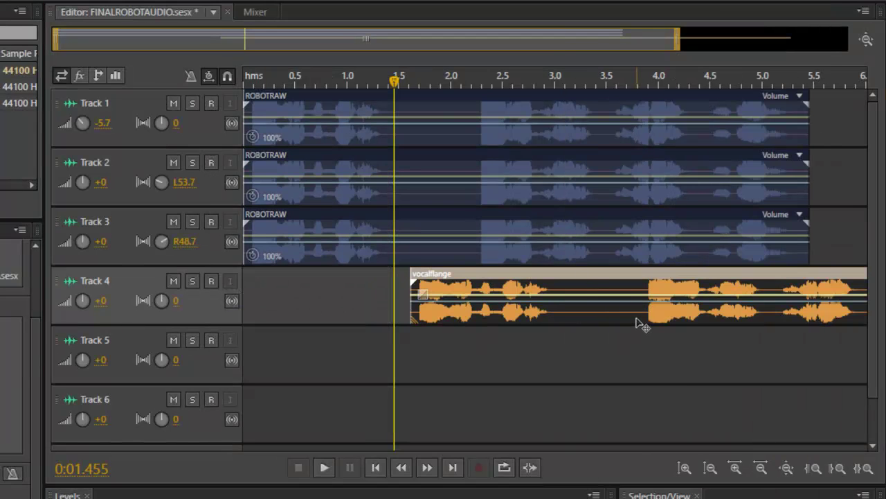
drag(613, 285, 408, 288)
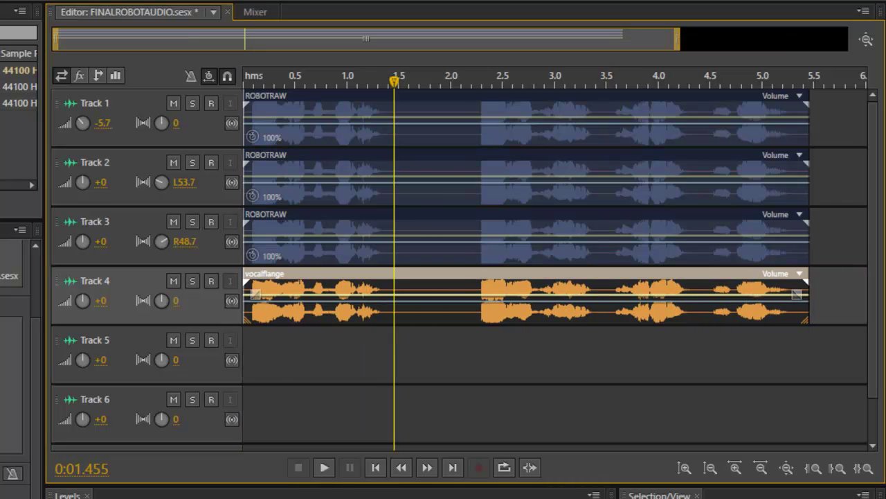
- Add CHAMBER.mp3 from the Desktop folder to Track 5 at the session start and colour its clip green
key(alt+Tab)
drag(130, 333, 713, 375)
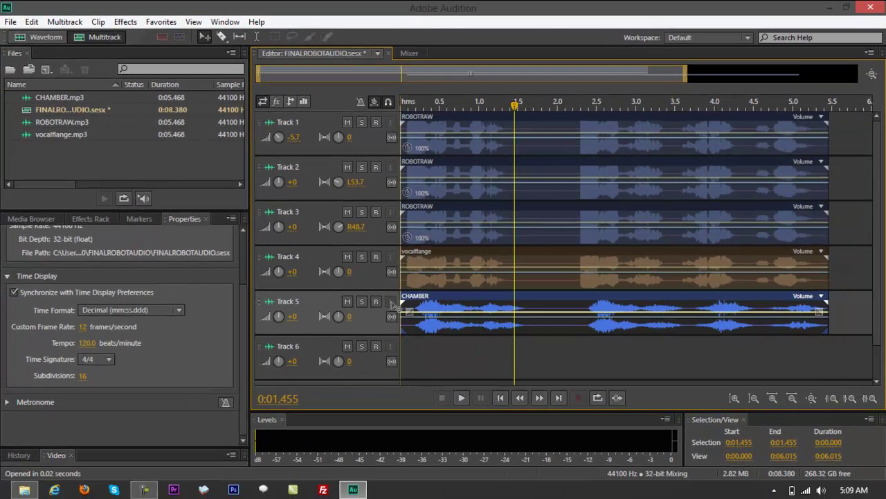
right_click(441, 321)
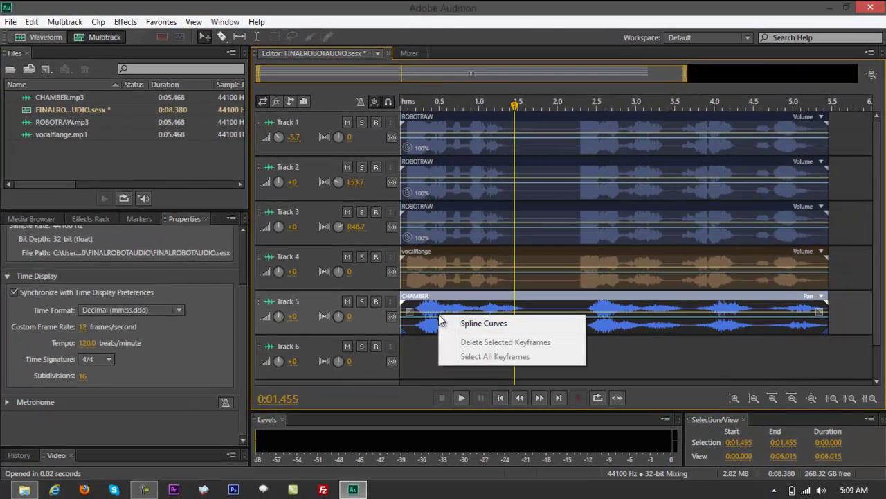
right_click(598, 314)
right_click(600, 319)
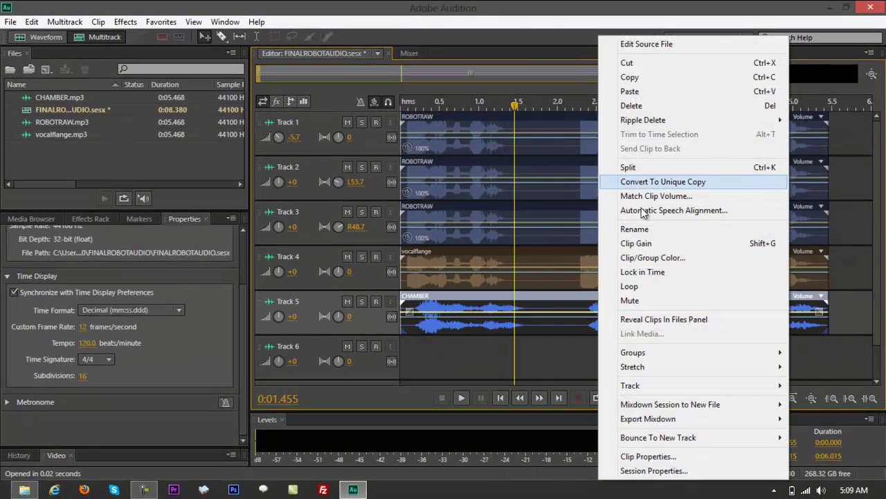
click(633, 257)
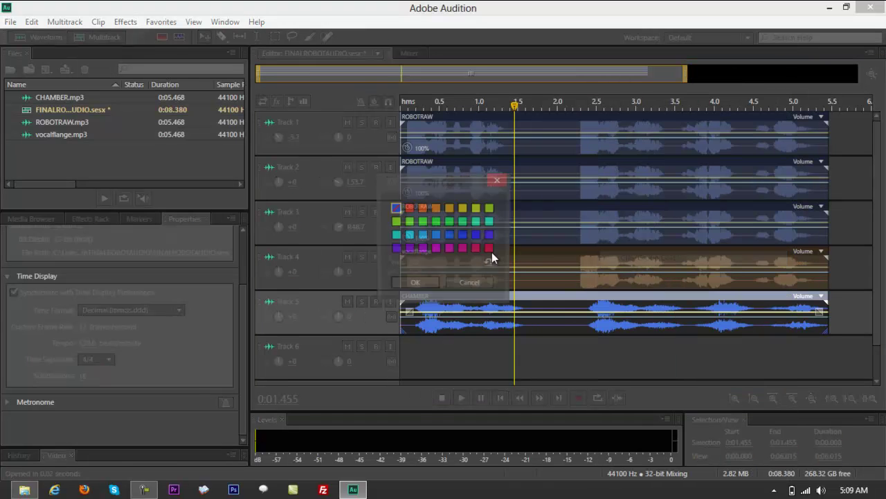
click(437, 221)
click(431, 280)
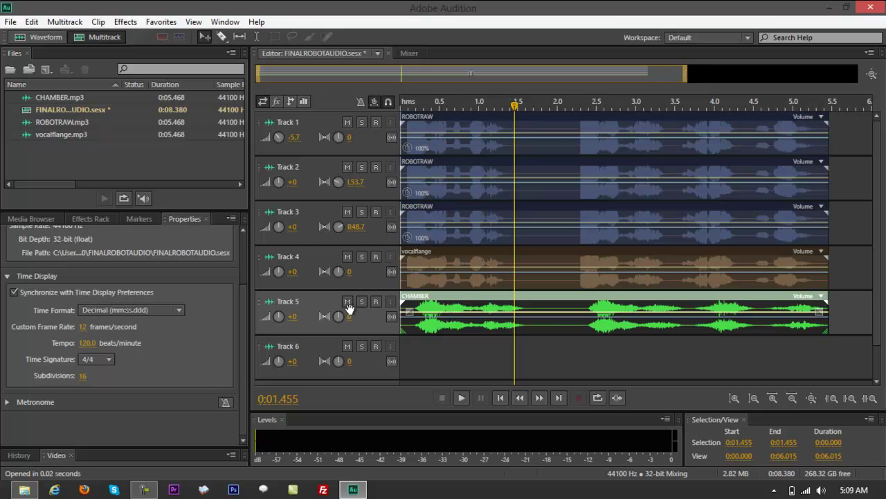
- Pan Track 5 to R34.5 and Track 4 to L40.2, and play the session from the start
drag(338, 318, 340, 316)
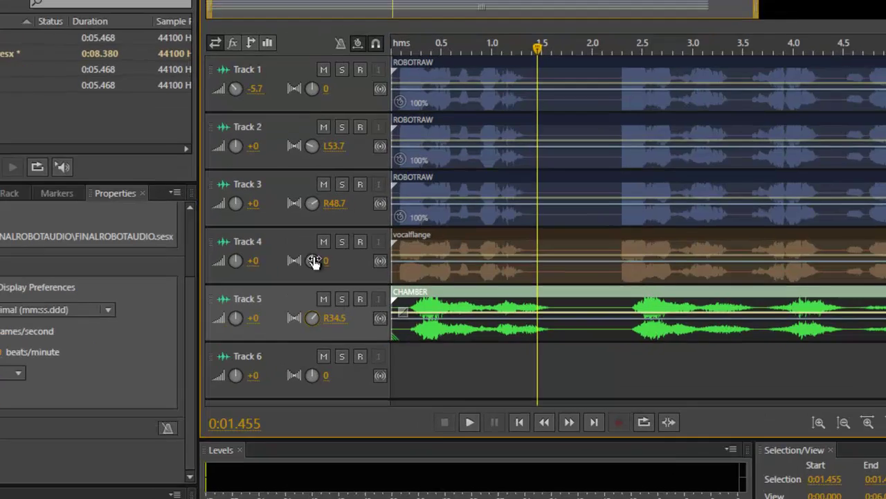
drag(343, 269, 239, 273)
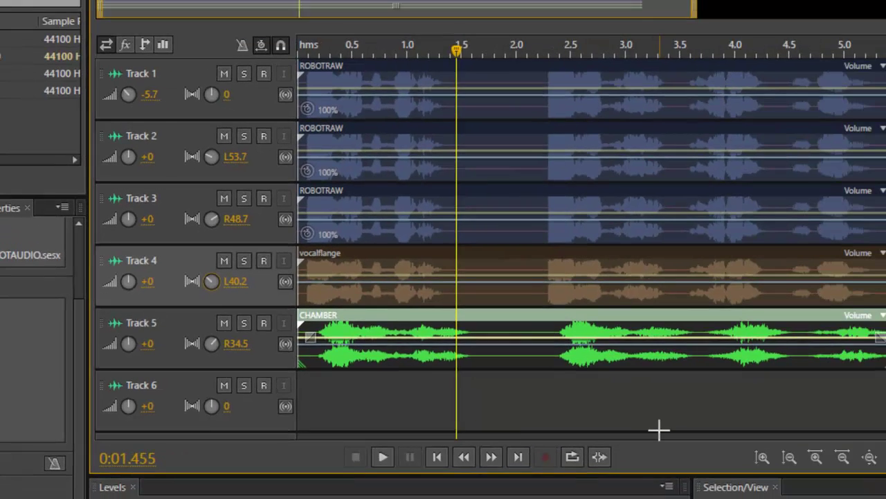
key(Home)
key(space)
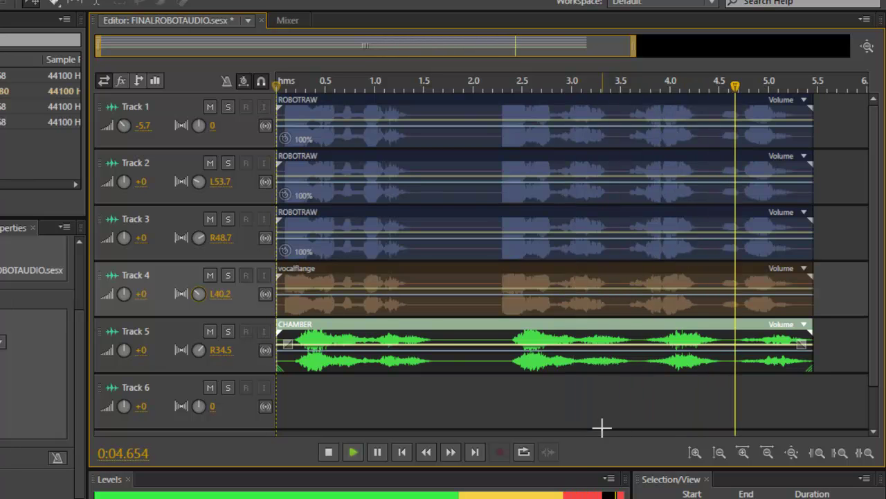
key(space)
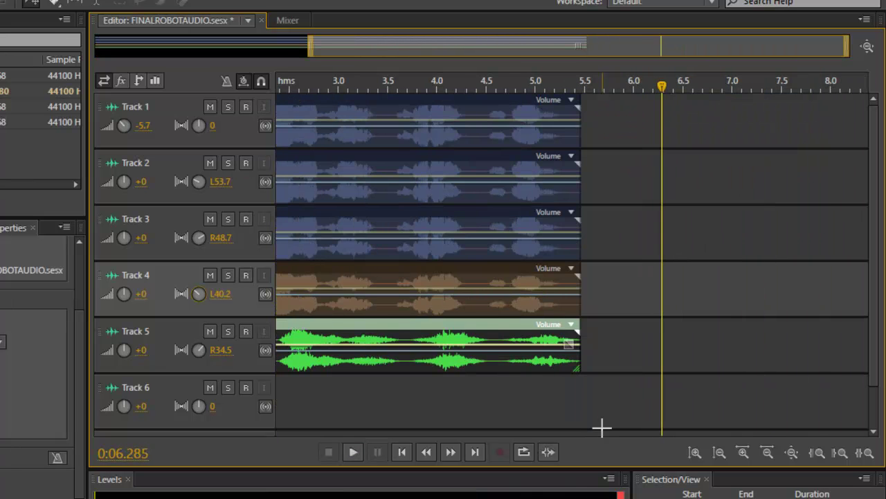
key(Home)
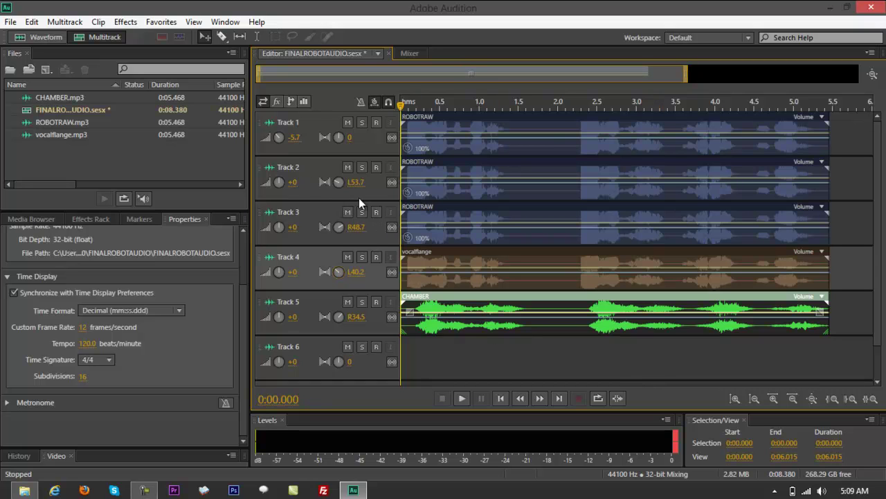
- Lower the volumes of Track 2 to -9 dB, Track 3 to -6.9 dB, Track 4 to -1.8 dB and Track 5 to -3.6 dB
drag(279, 184, 267, 182)
drag(279, 230, 274, 224)
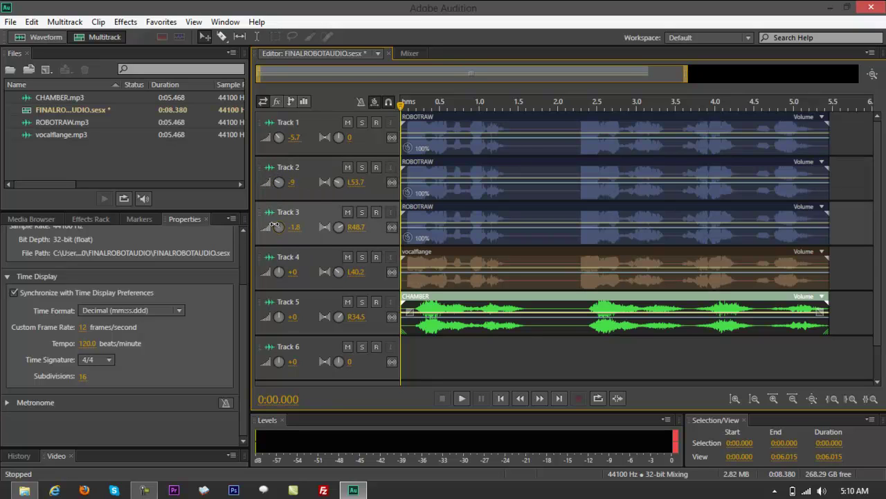
click(276, 268)
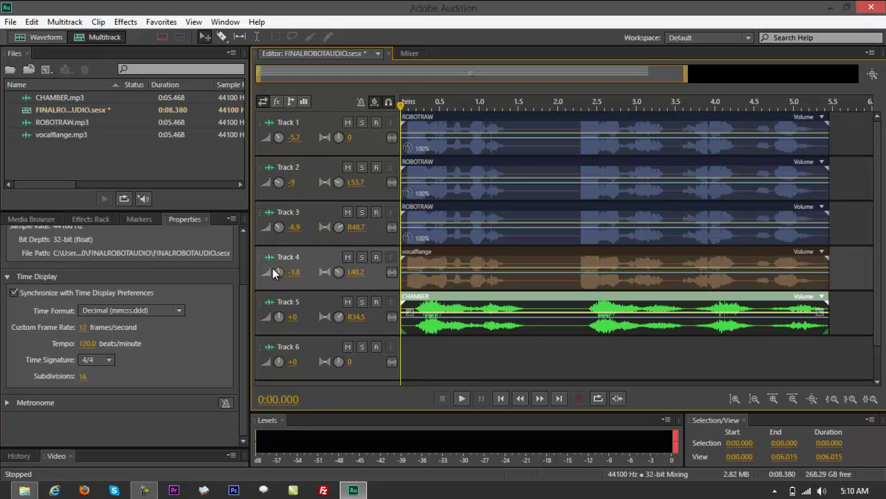
drag(278, 316, 268, 316)
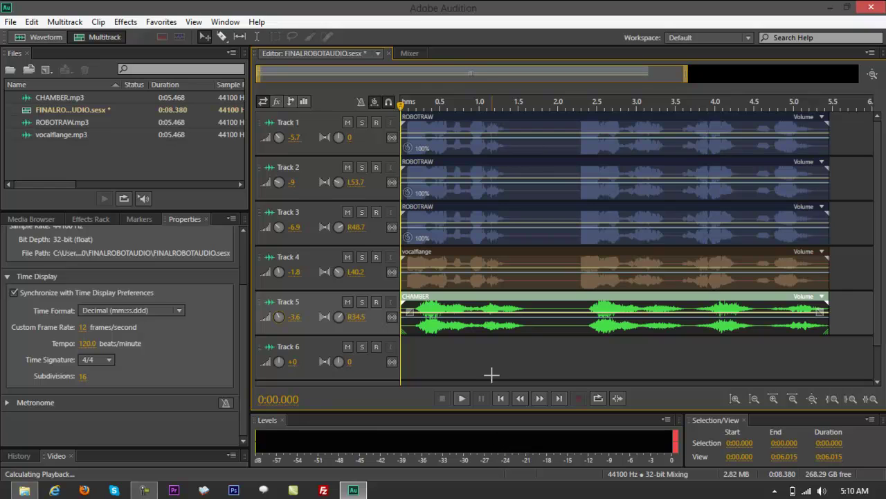